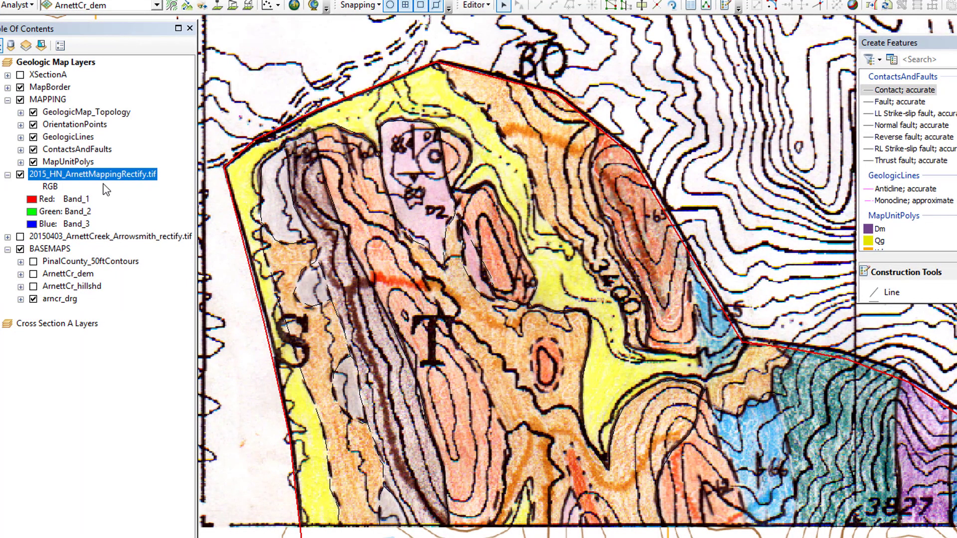
Hide the 2015_HN_ArnettMappingRectify.tif scan and select the western dashed contact line
click(20, 175)
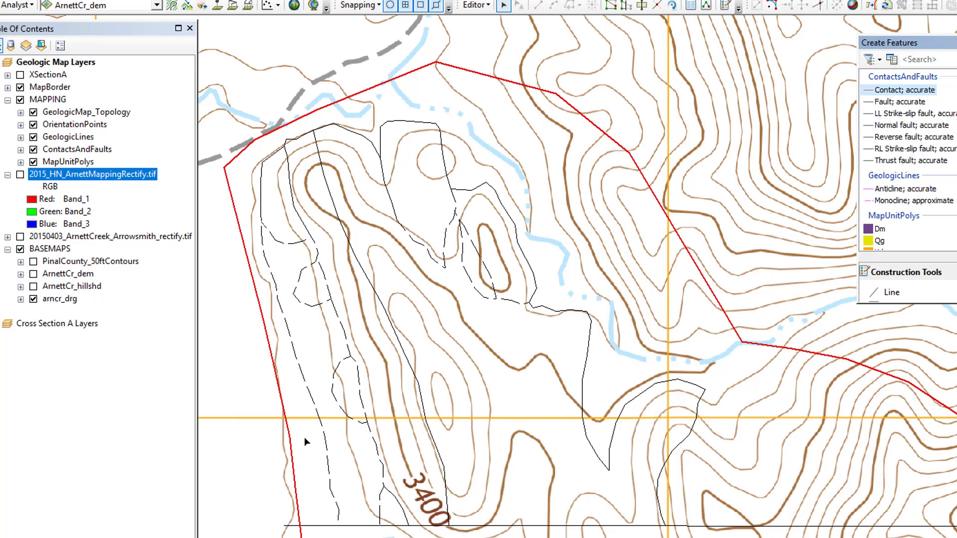
click(326, 454)
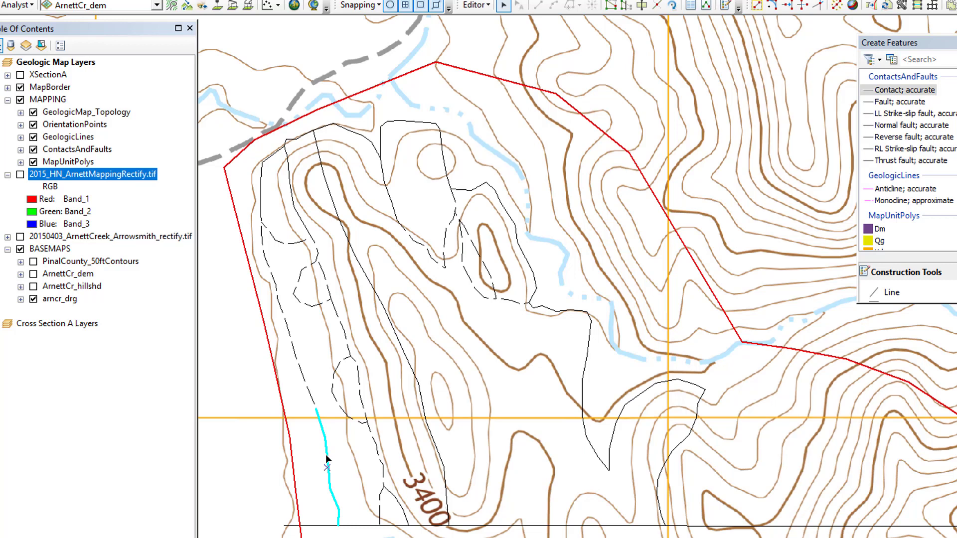
Add the dashed and solid contact segments, loop, closing line and bottom border line to the selection
shift+click(301, 374)
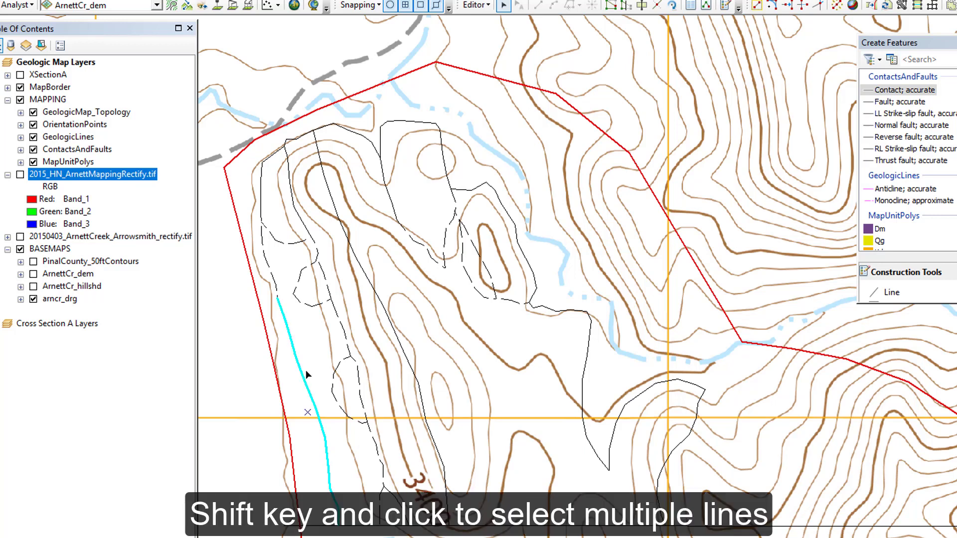
shift+click(275, 282)
shift+click(262, 237)
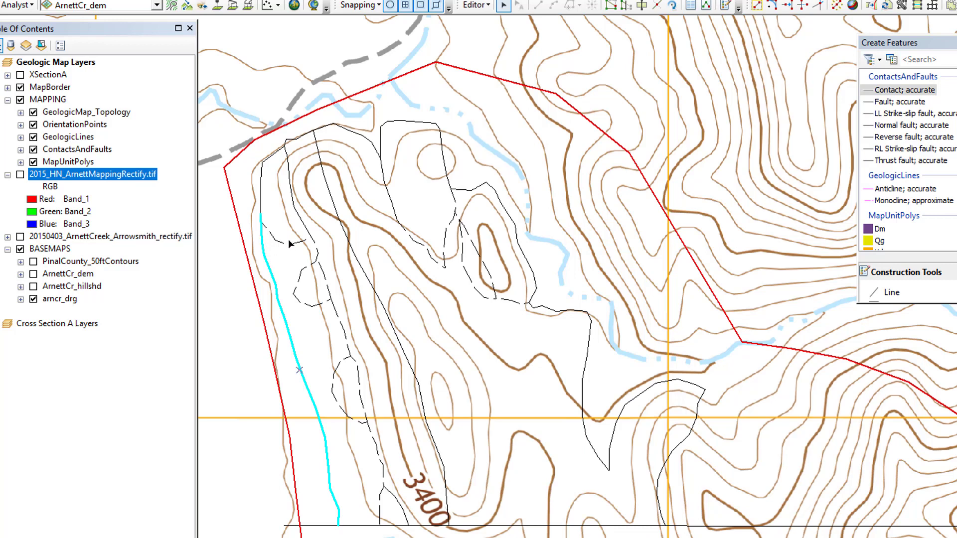
shift+click(302, 271)
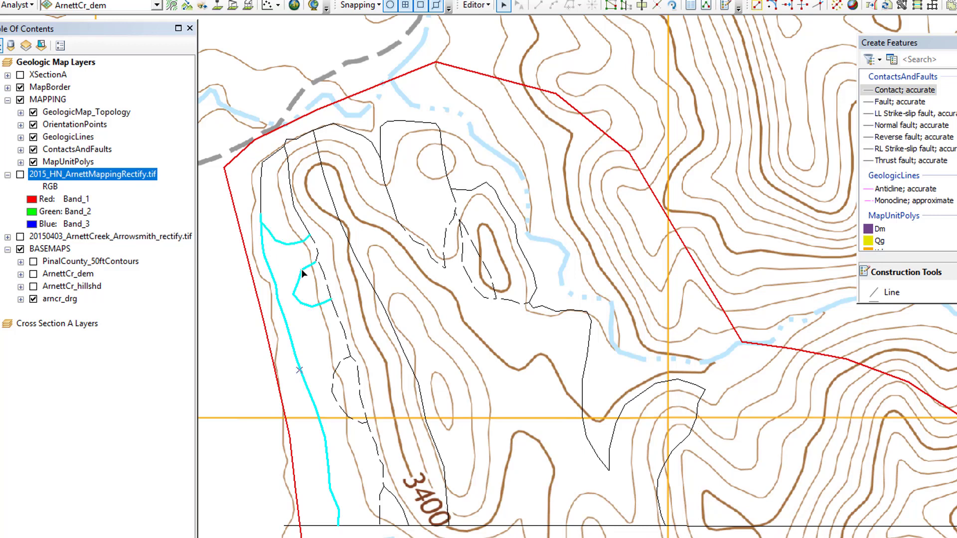
shift+click(348, 345)
shift+click(336, 370)
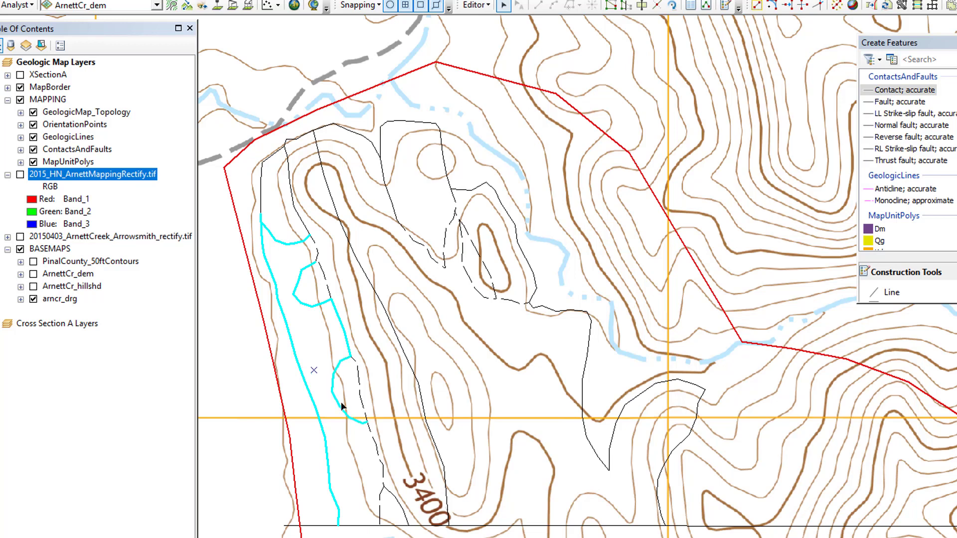
shift+click(377, 454)
shift+click(380, 496)
shift+click(365, 526)
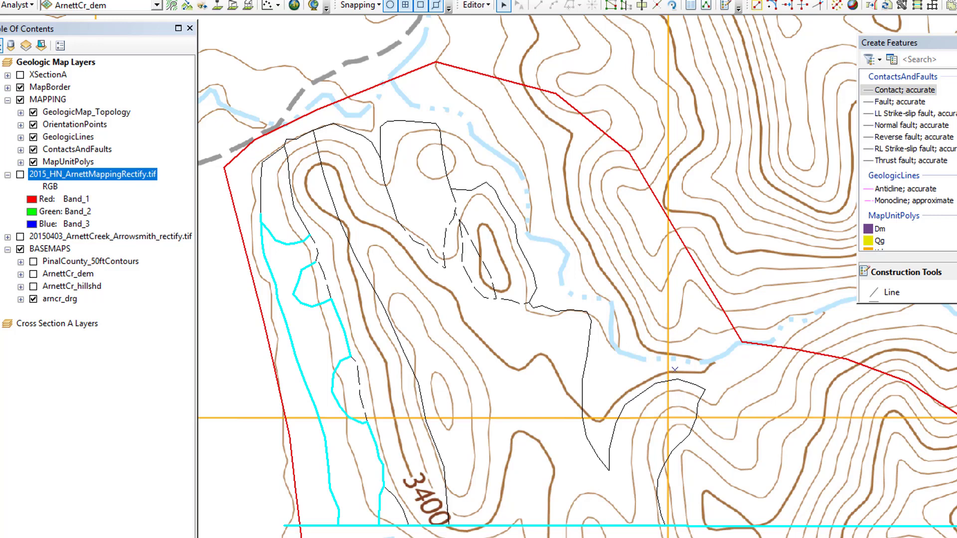
shift+click(318, 254)
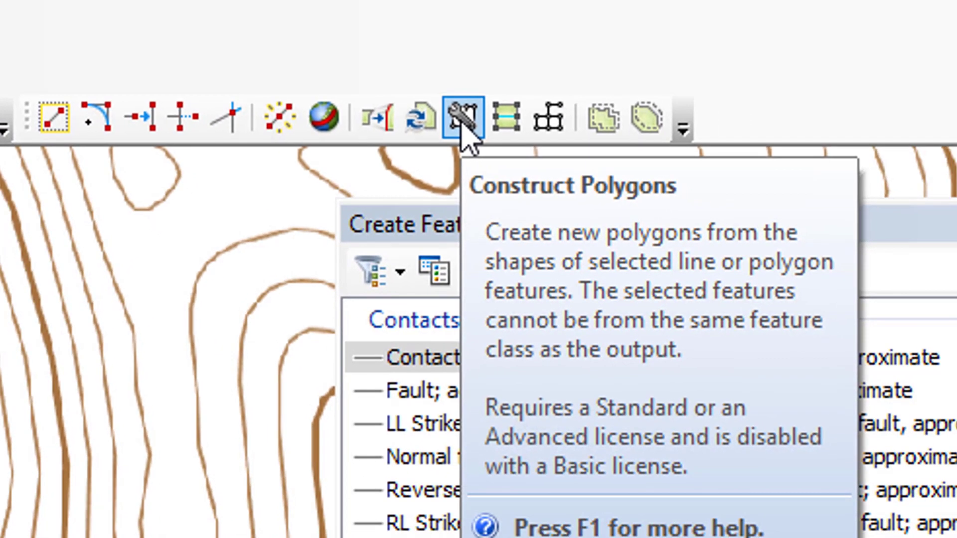
Construct a polygon from the selected lines using the Qg map unit template
click(462, 119)
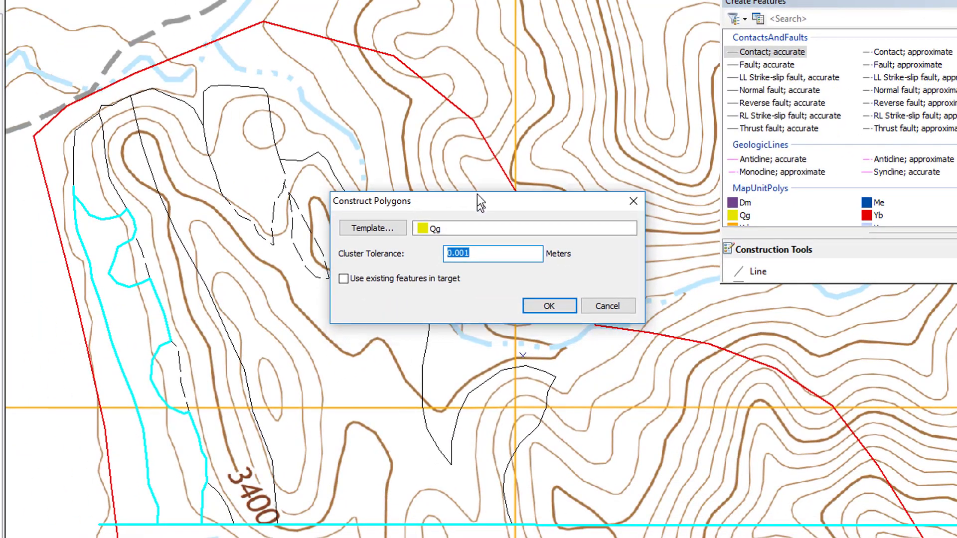
drag(477, 195, 474, 140)
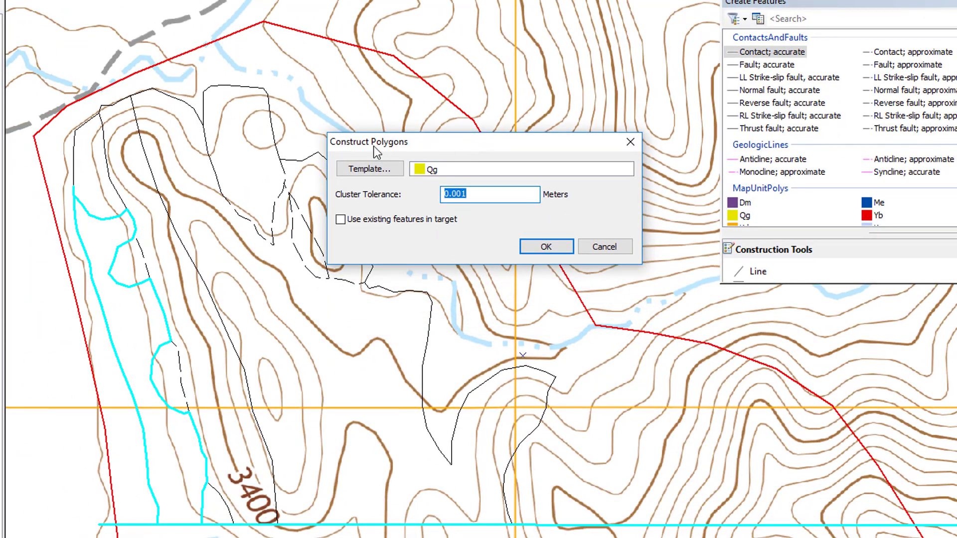
click(369, 168)
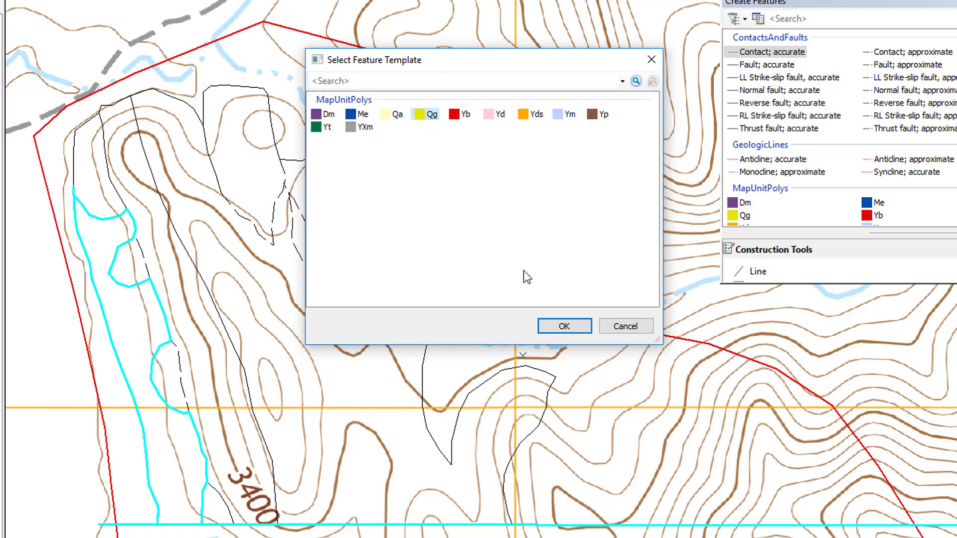
click(566, 325)
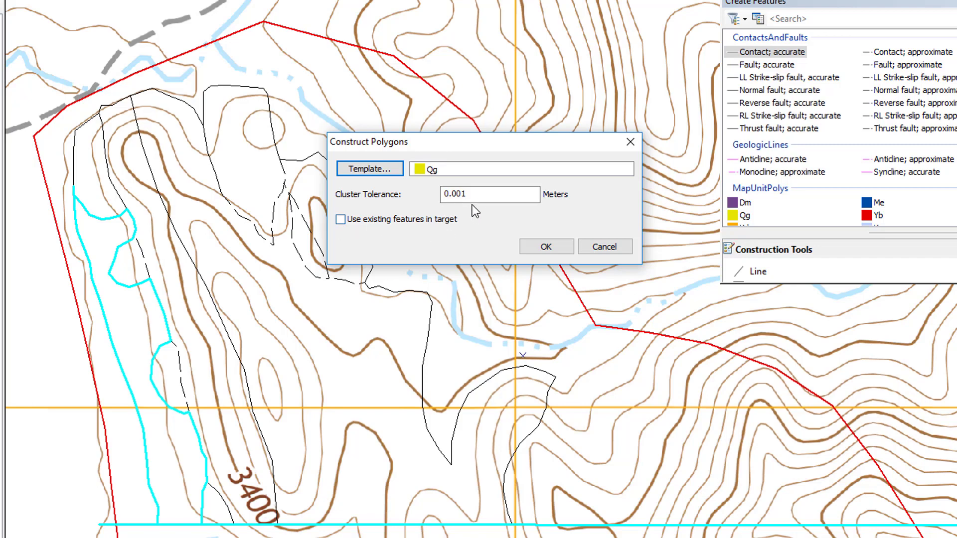
click(547, 247)
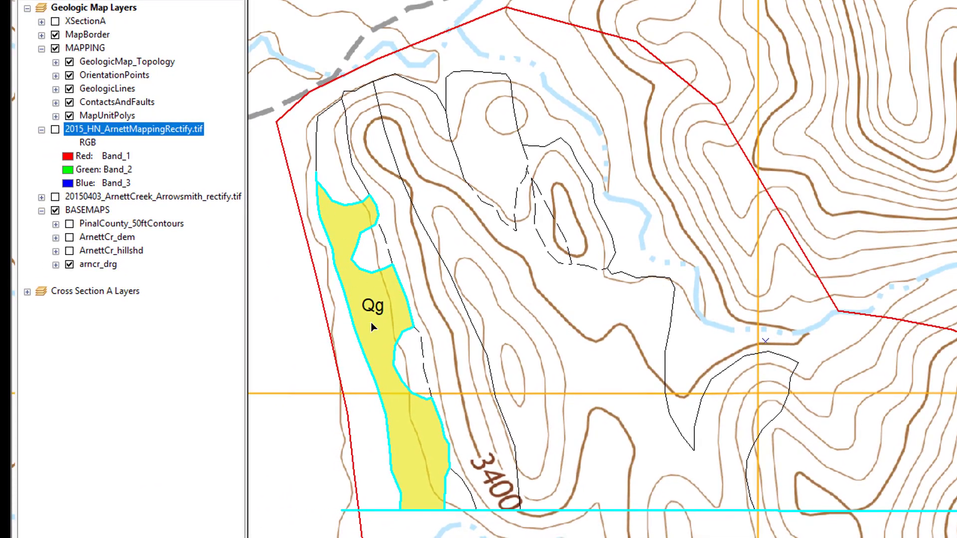
Redisplay the MapUnitPolys and ContactsAndFaults layers and select the short contact line above Qg
click(70, 116)
click(69, 102)
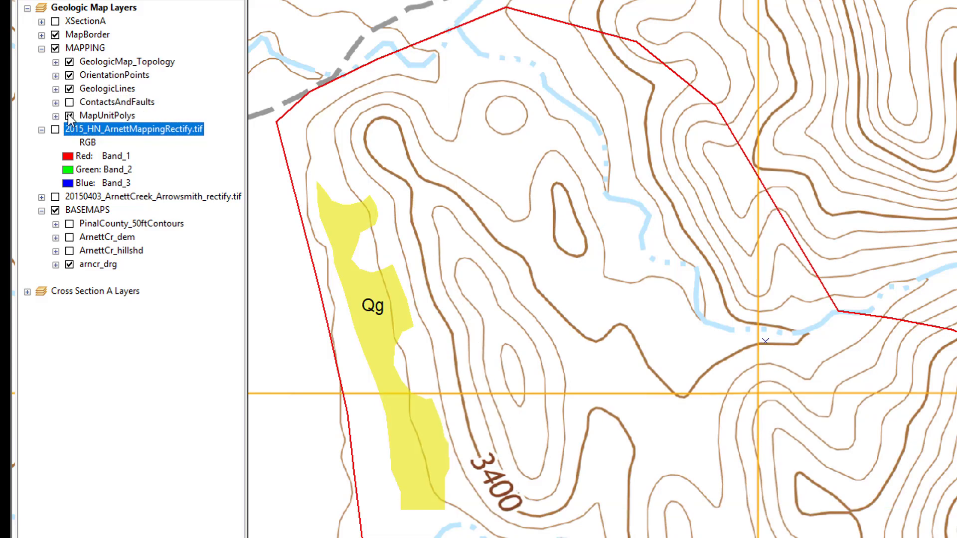
click(68, 114)
click(69, 115)
click(69, 102)
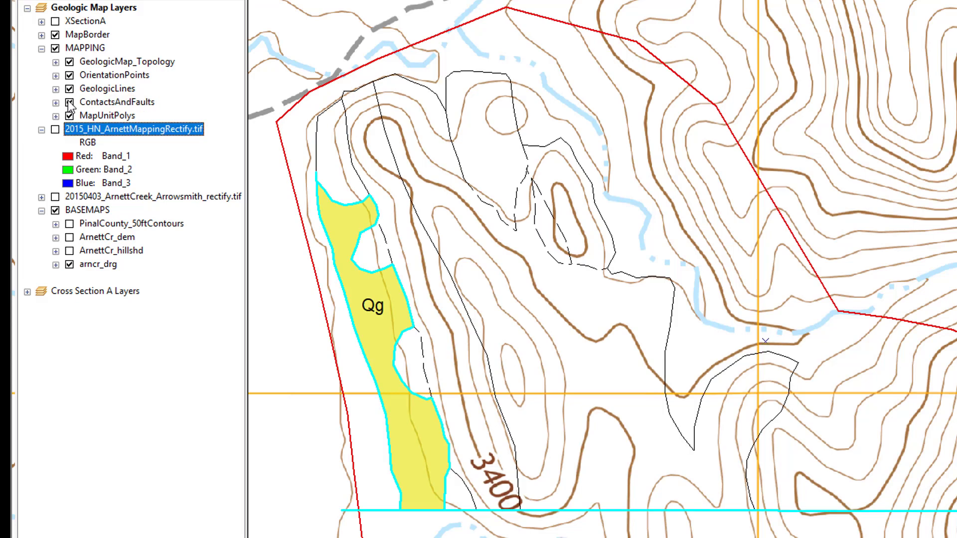
click(319, 127)
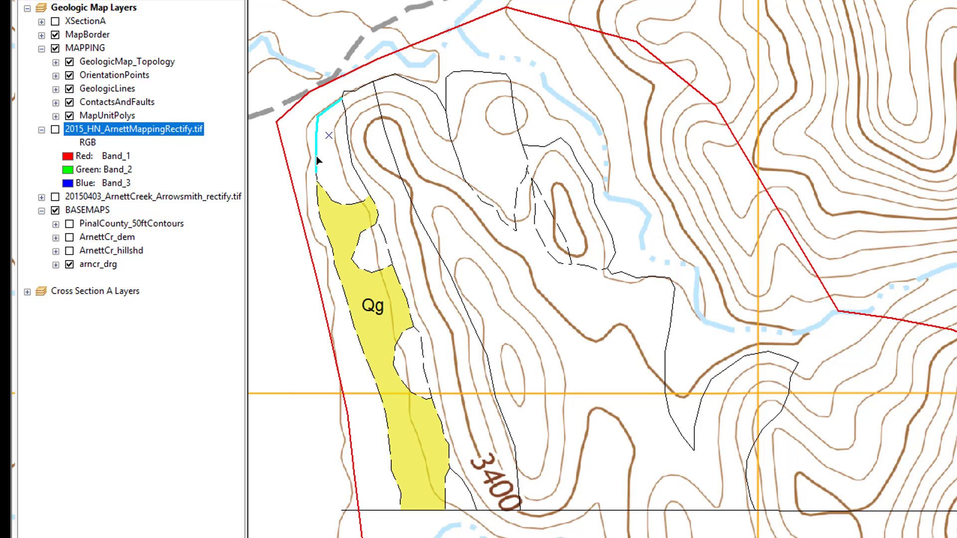
Hide MapUnitPolys and select the two dashed lines forming the small loop
click(69, 116)
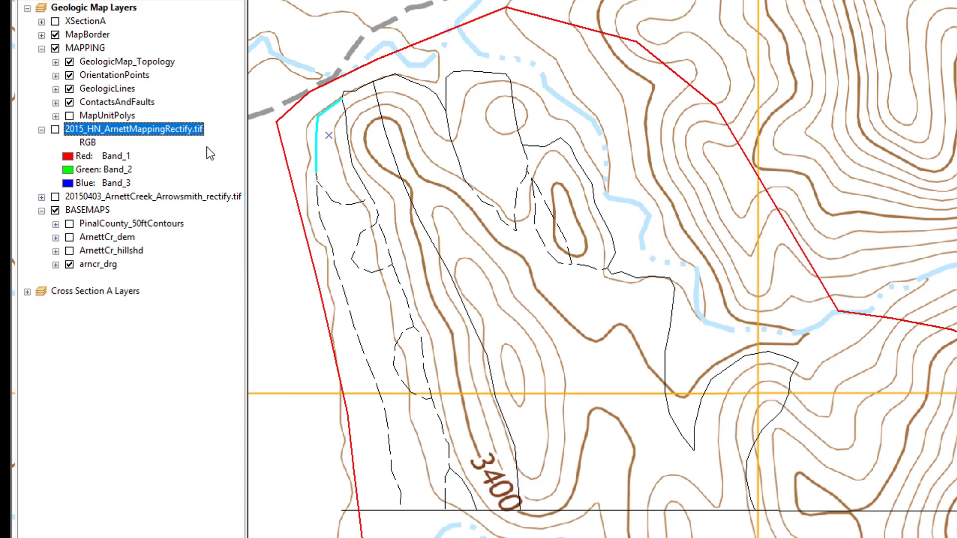
click(369, 273)
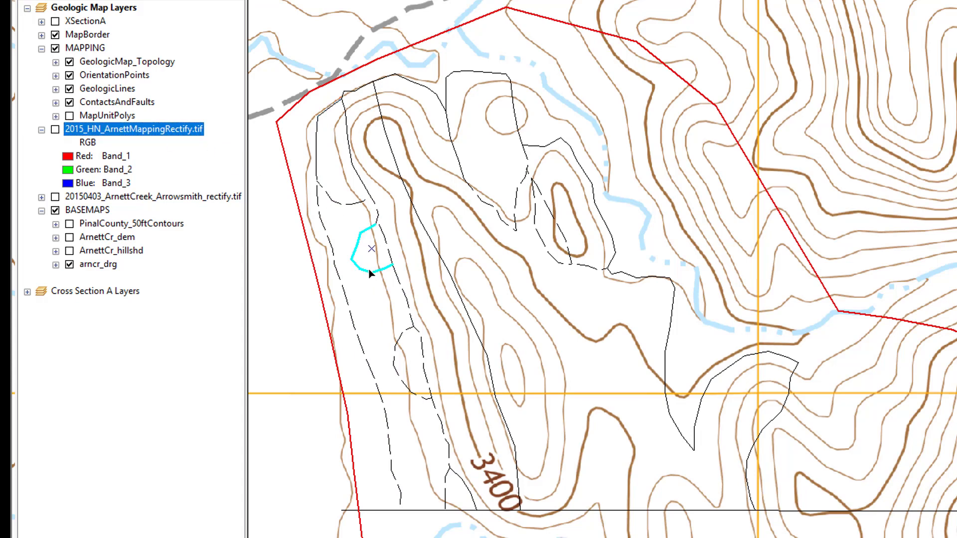
shift+click(400, 337)
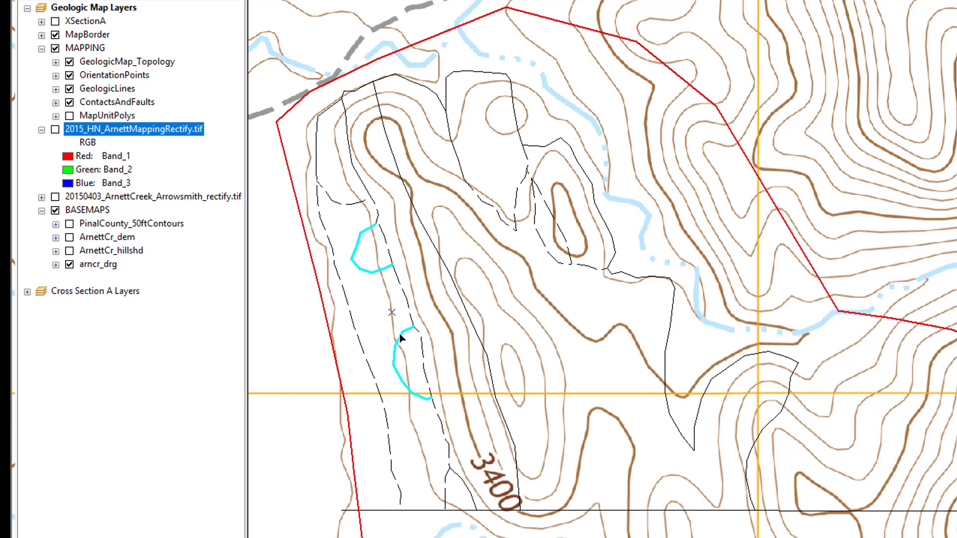
click(361, 241)
click(360, 243)
shift+click(387, 252)
Check the loop against the scanned field map, then attempt Construct Polygons and dismiss the error
click(55, 129)
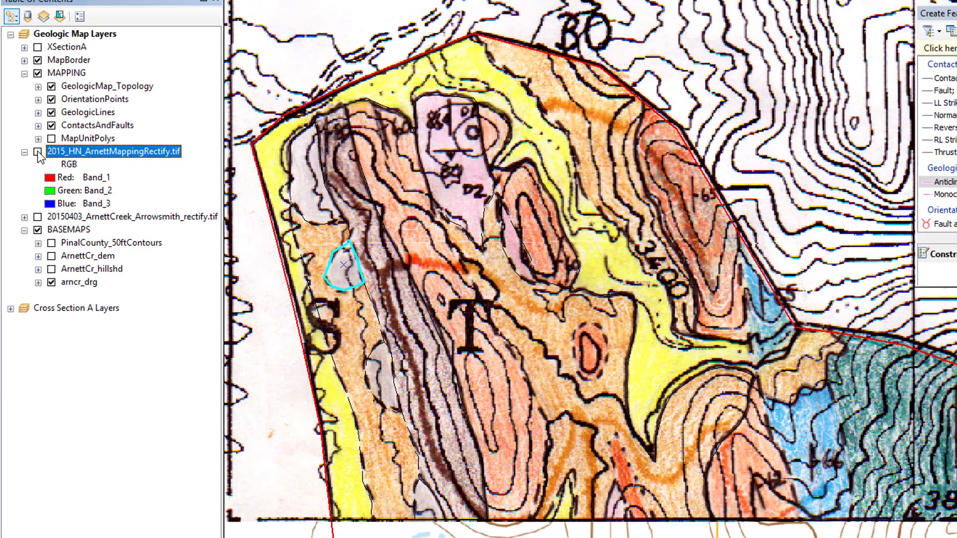
click(38, 151)
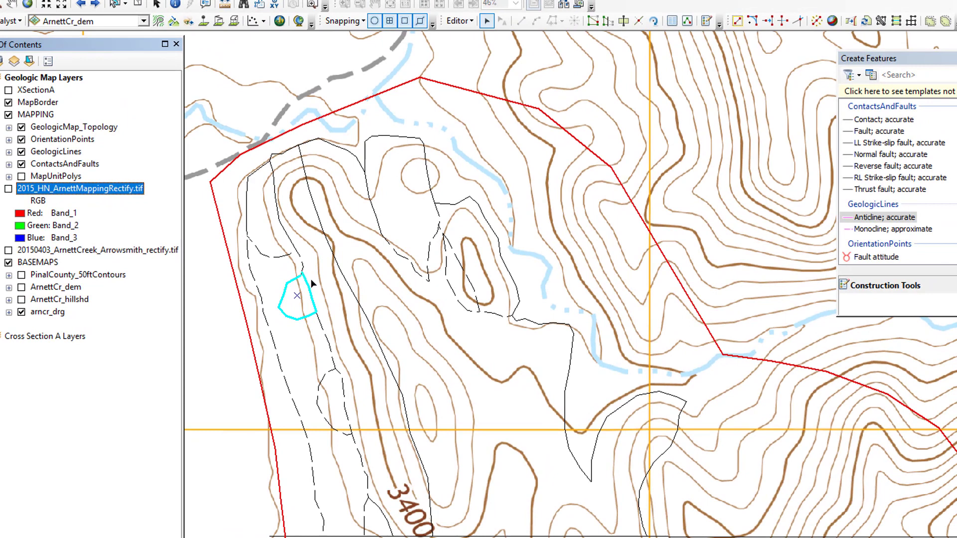
click(881, 21)
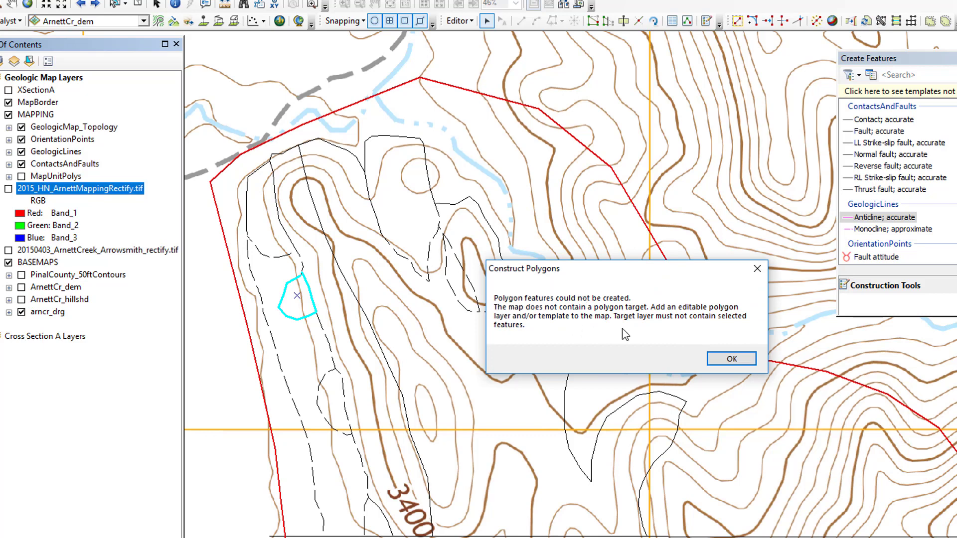
click(728, 360)
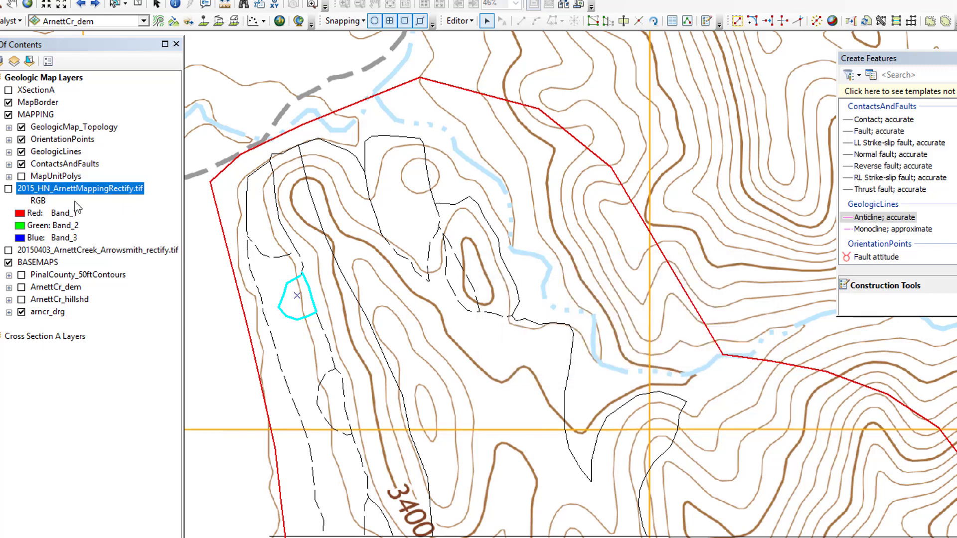
Show MapUnitPolys again and select the small loop's boundary inside the Qg strip
click(22, 176)
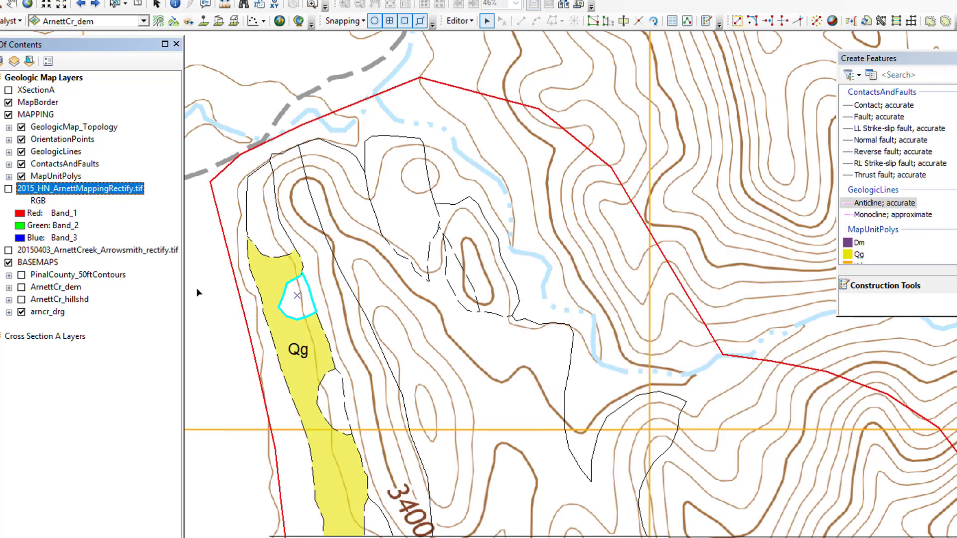
click(307, 333)
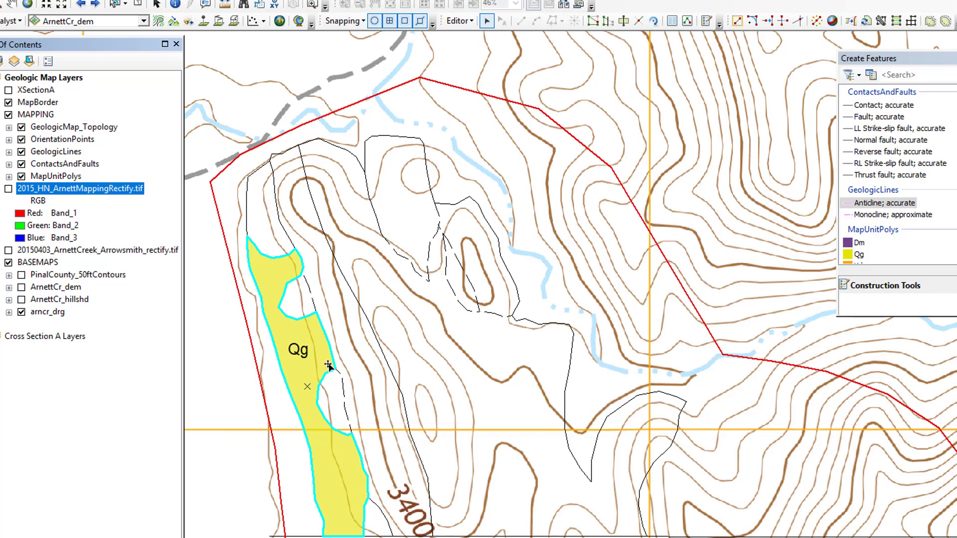
click(364, 326)
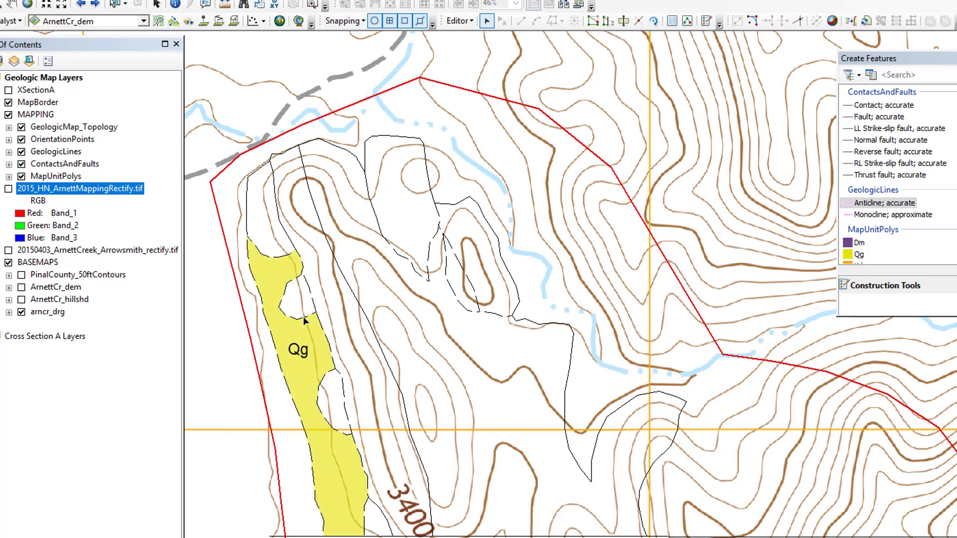
click(303, 316)
click(314, 301)
click(313, 301)
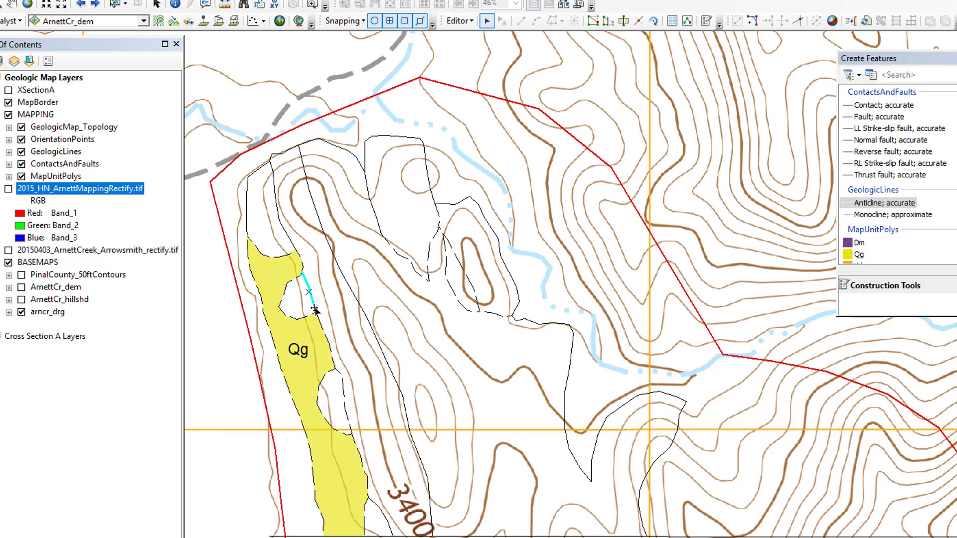
click(283, 301)
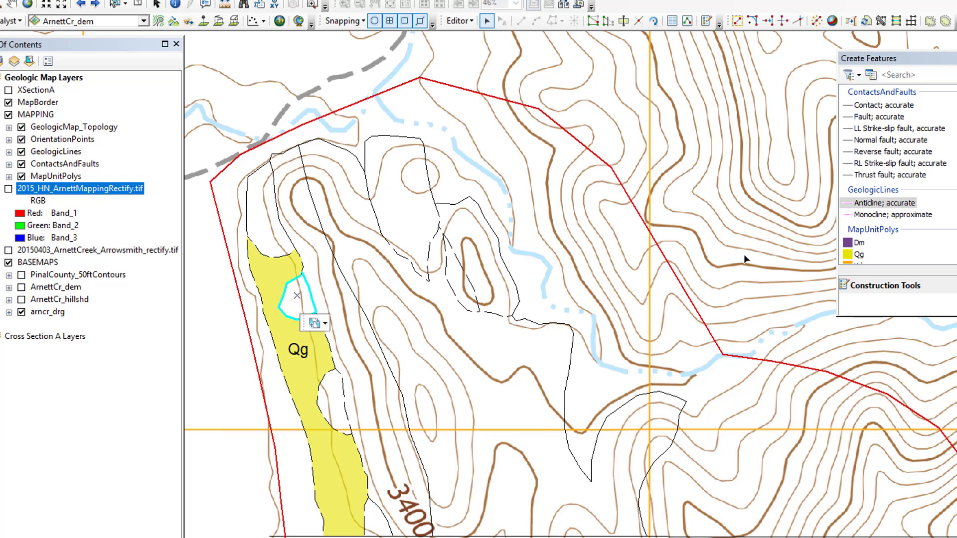
Attempt to construct a polygon from the loop with the YXm template
click(881, 22)
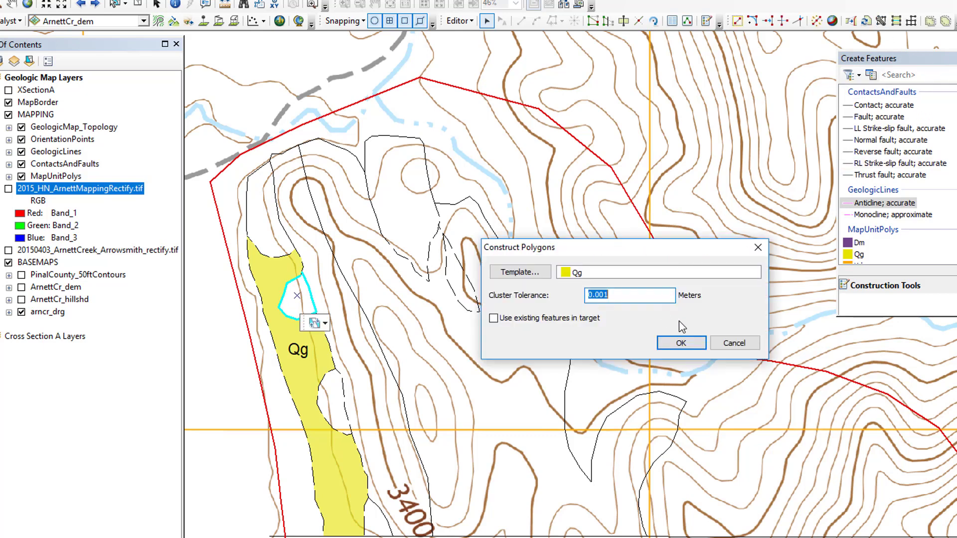
click(520, 272)
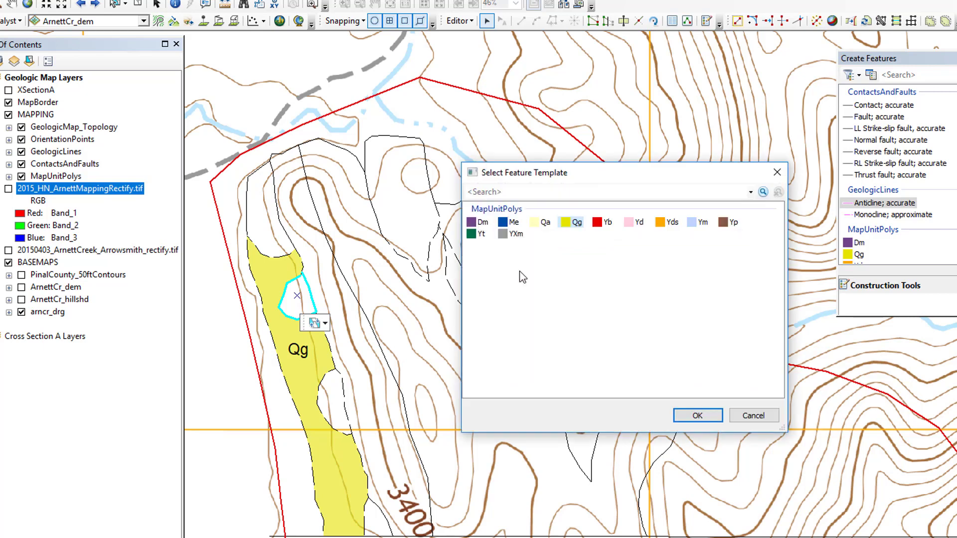
click(513, 234)
click(698, 415)
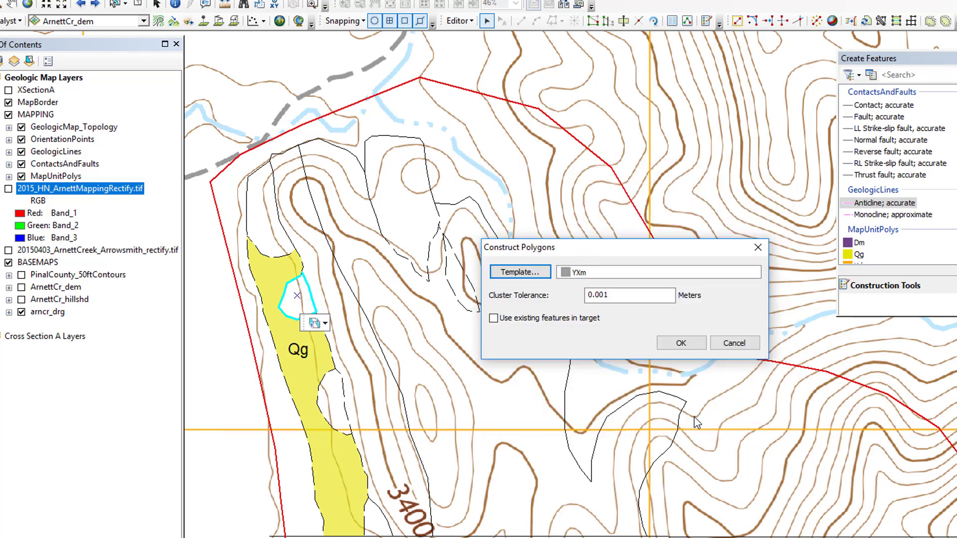
click(669, 343)
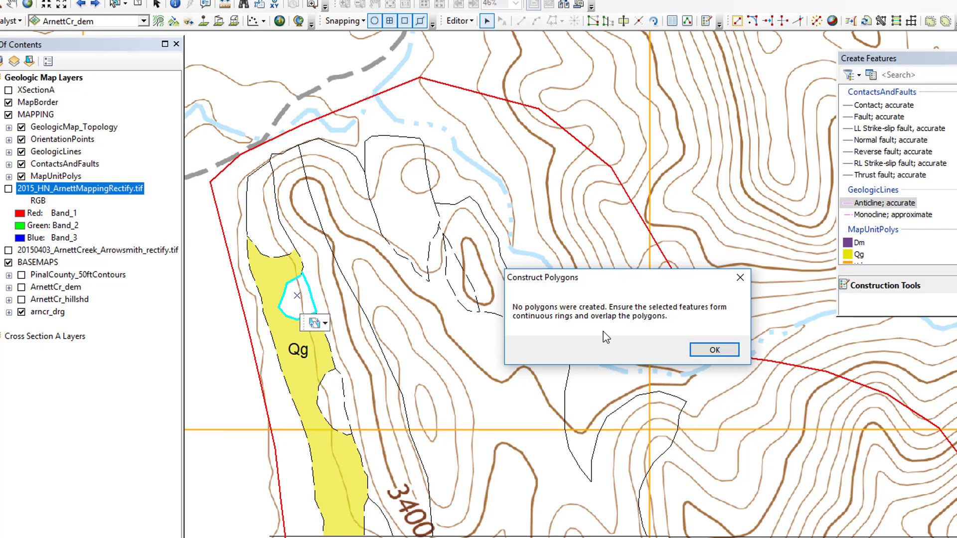
Dismiss the no-polygons message and zoom in on the Qg polygon's corner
click(714, 350)
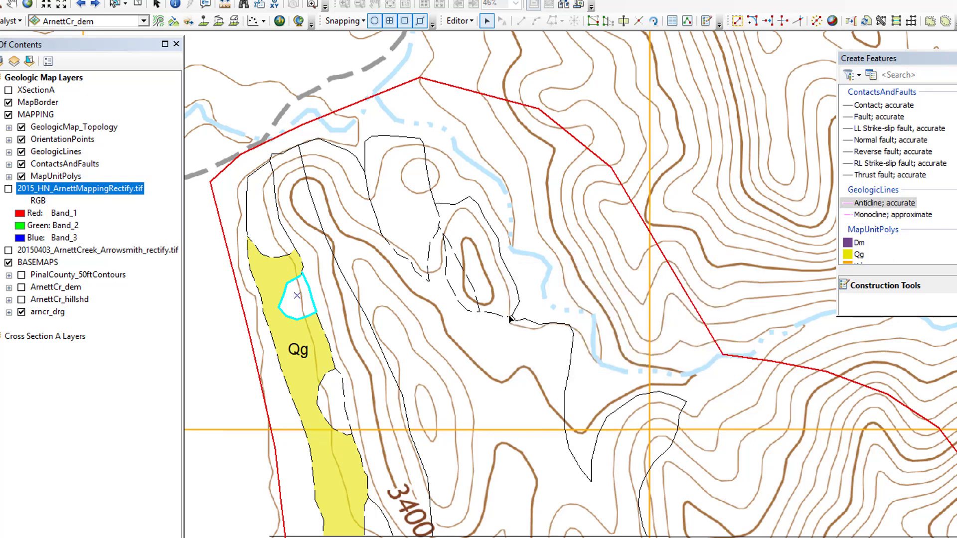
key(z)
drag(278, 258, 330, 301)
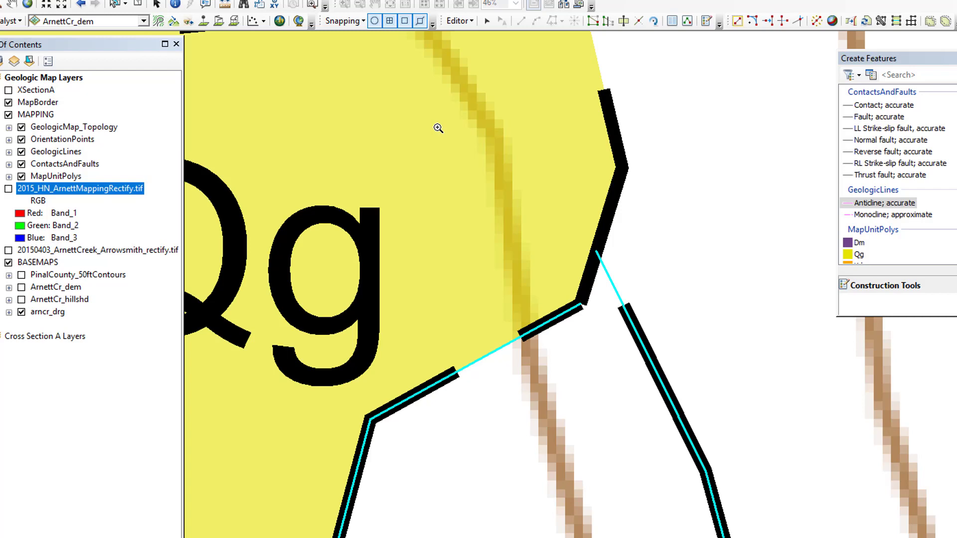
click(80, 4)
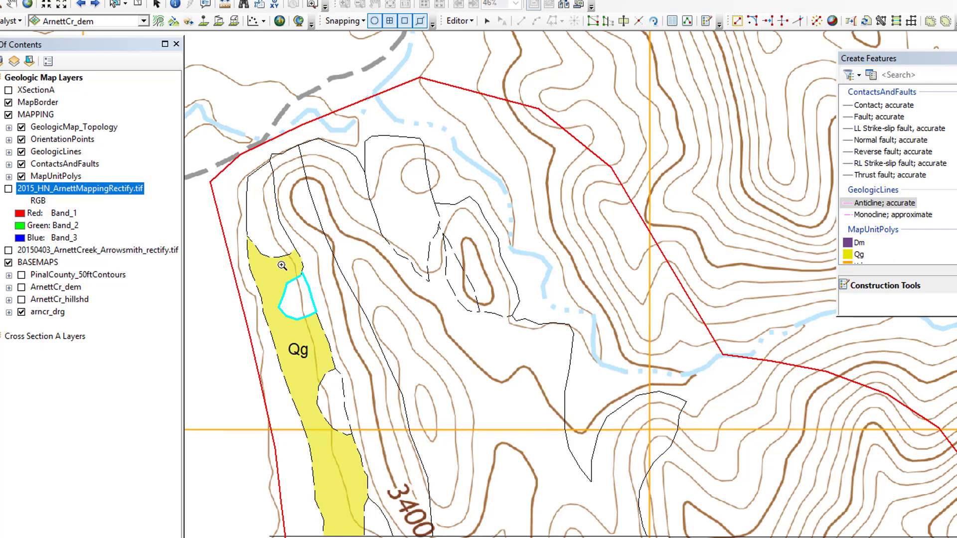
drag(282, 265, 319, 294)
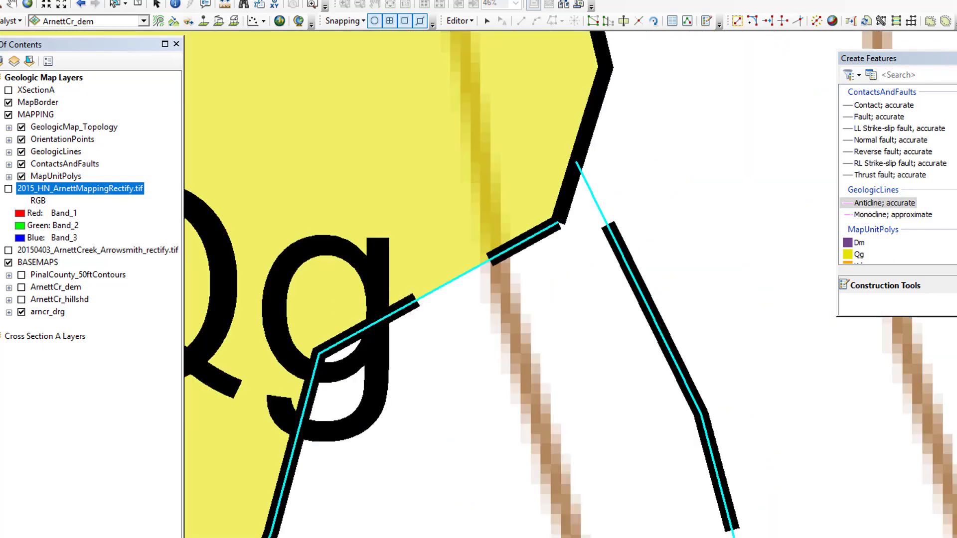
Move the top vertex of the contact line east of Qg onto Qg's corner, then return to the wider extent
click(487, 21)
click(572, 186)
click(611, 237)
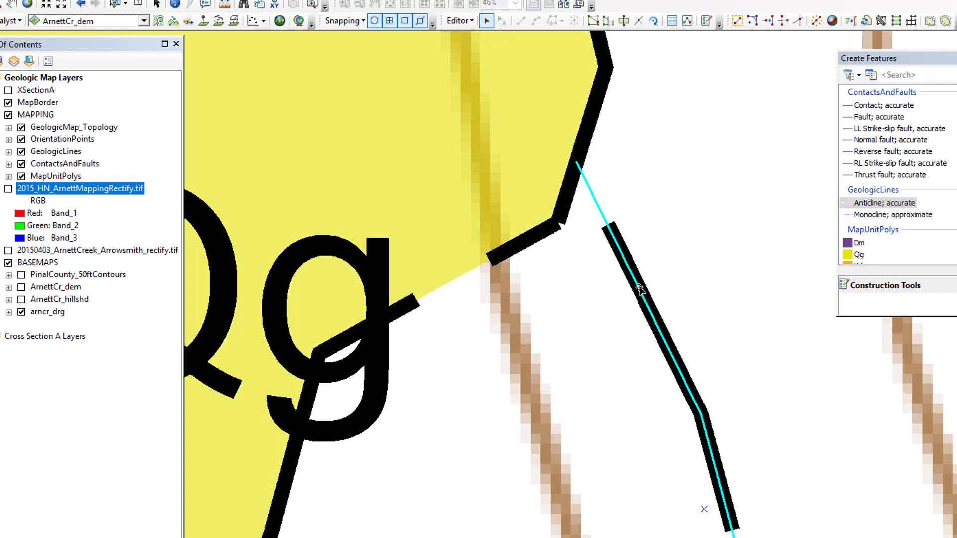
double_click(639, 296)
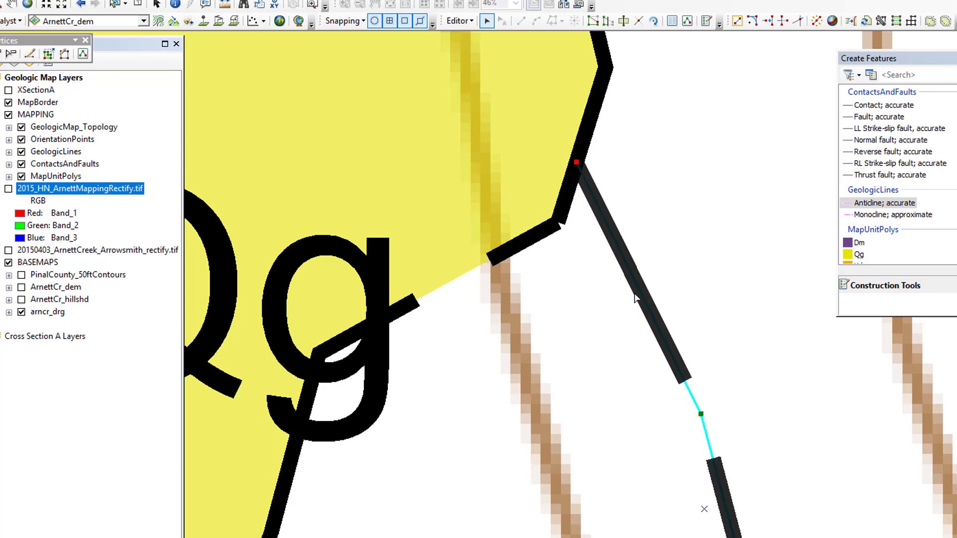
drag(574, 161, 554, 221)
click(671, 217)
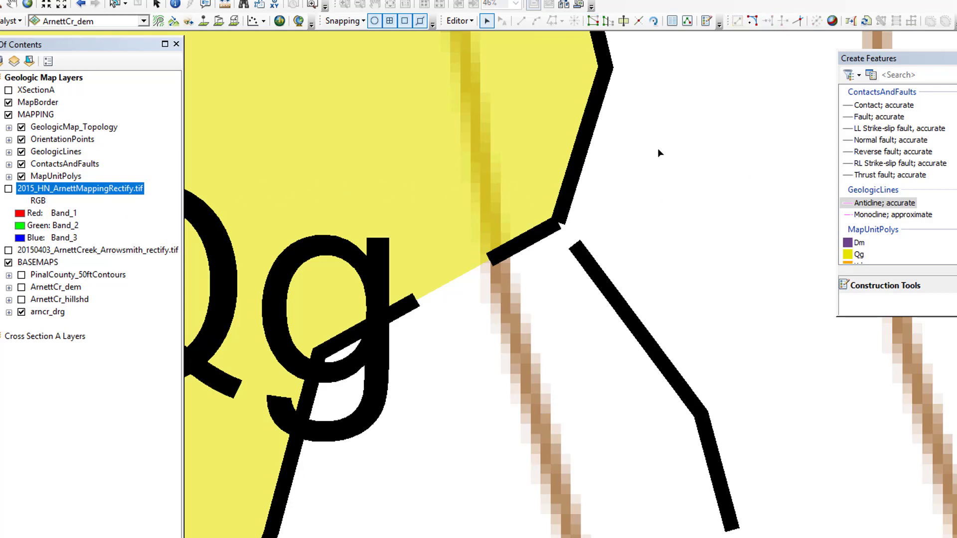
click(80, 4)
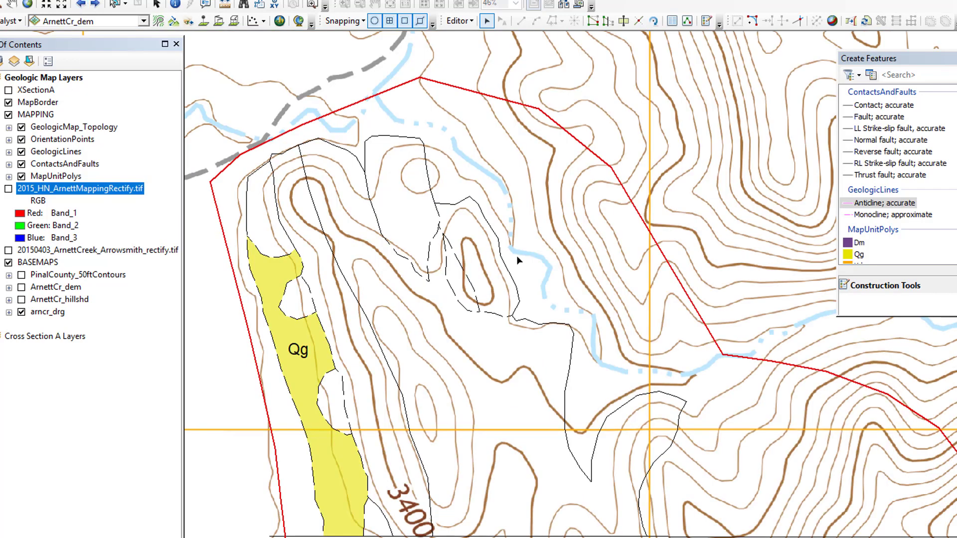
Fill the upper hole in Qg with a YXm polygon built from its boundary
click(315, 309)
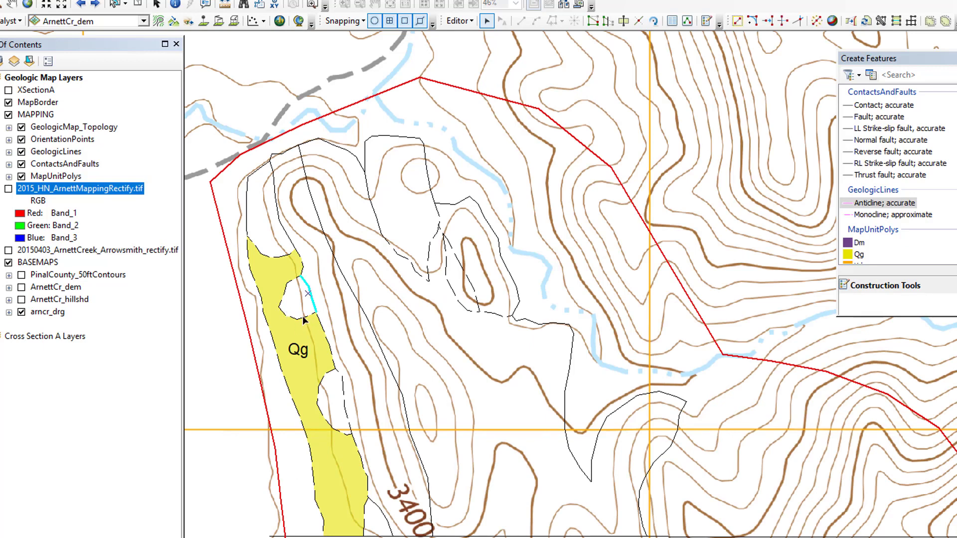
double_click(303, 316)
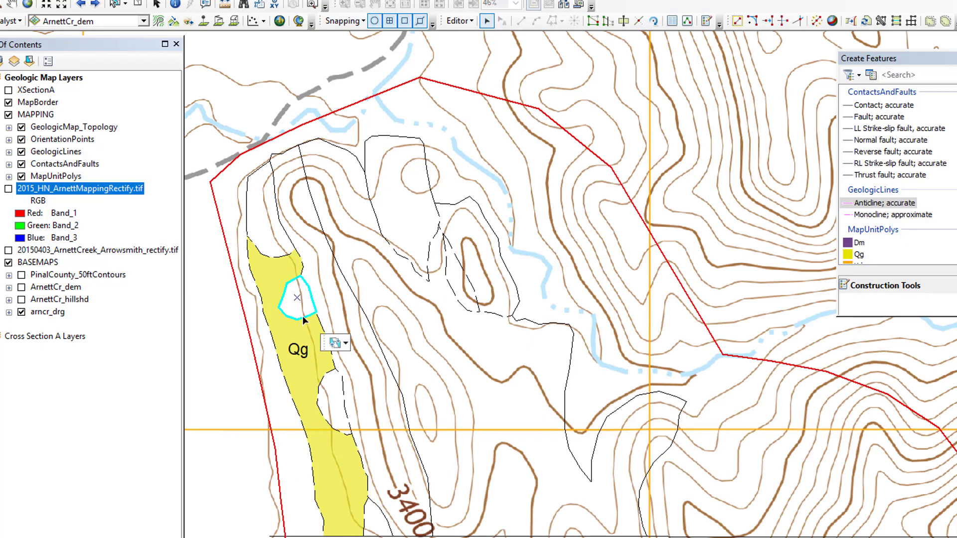
click(881, 20)
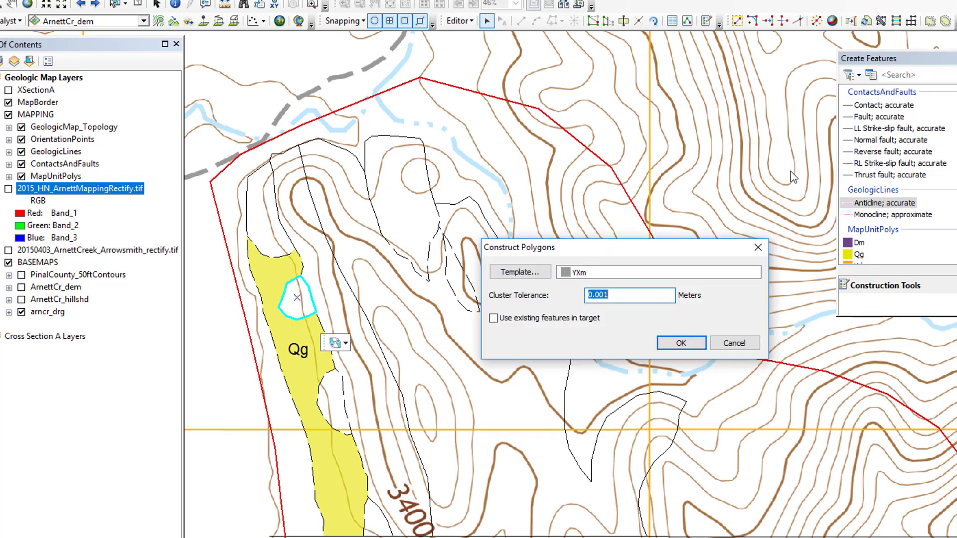
click(682, 343)
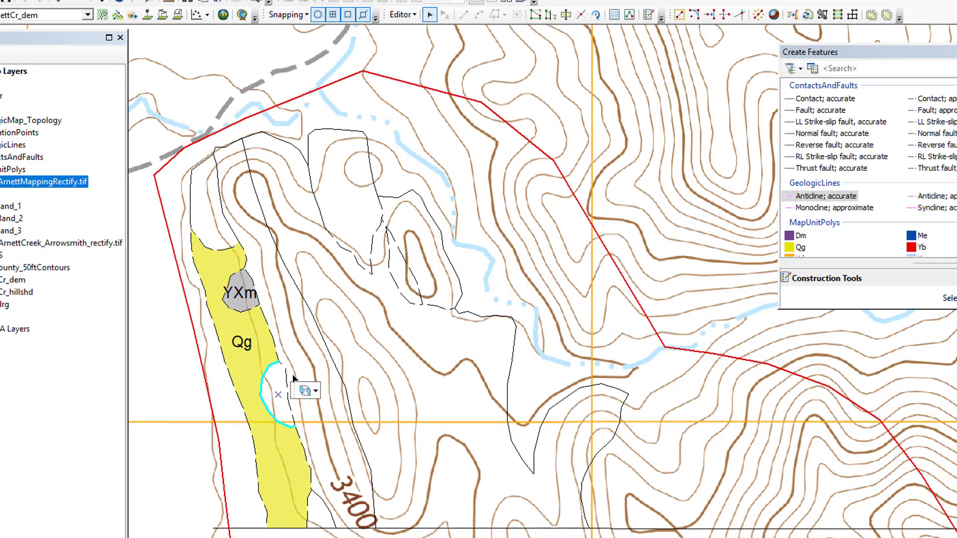
Try building a polygon in the lower hole and dismiss the no-polygons message
click(334, 399)
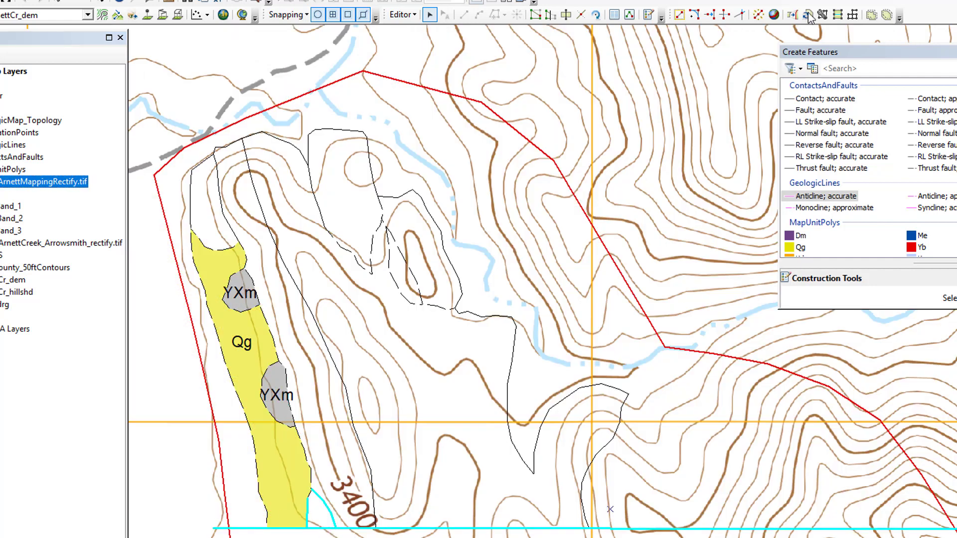
click(808, 16)
click(653, 342)
scroll(319, 511, up, 10)
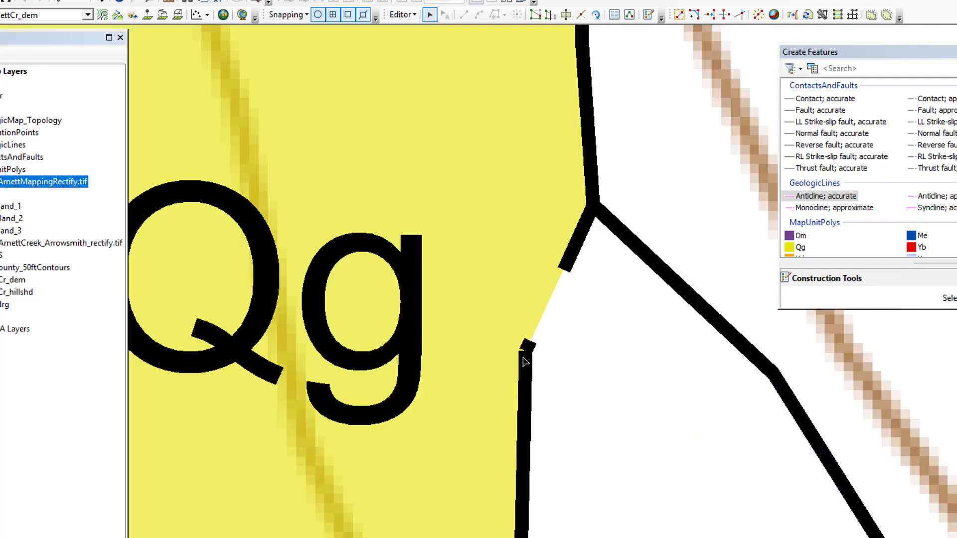
Build a YXm polygon in the white area beside Qg and return to the previous extent
click(133, 15)
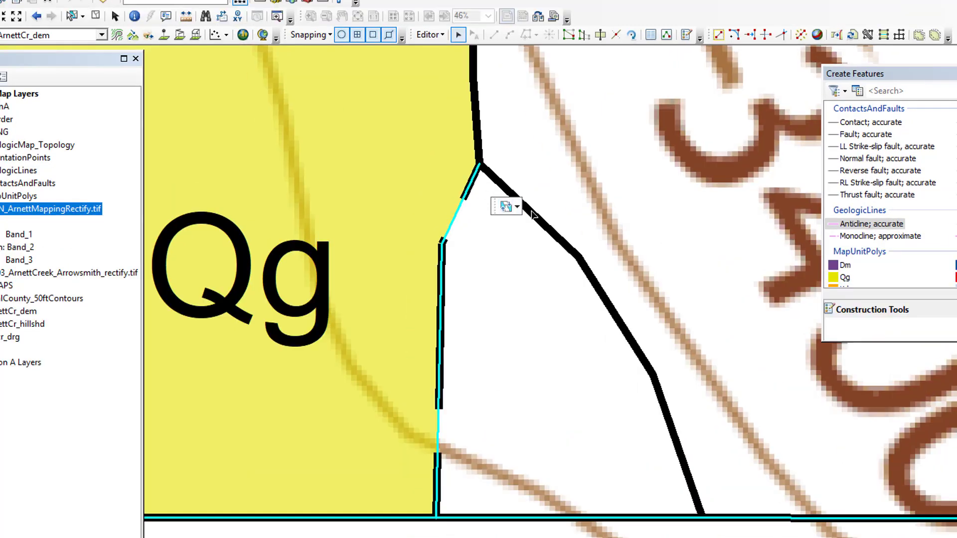
click(499, 186)
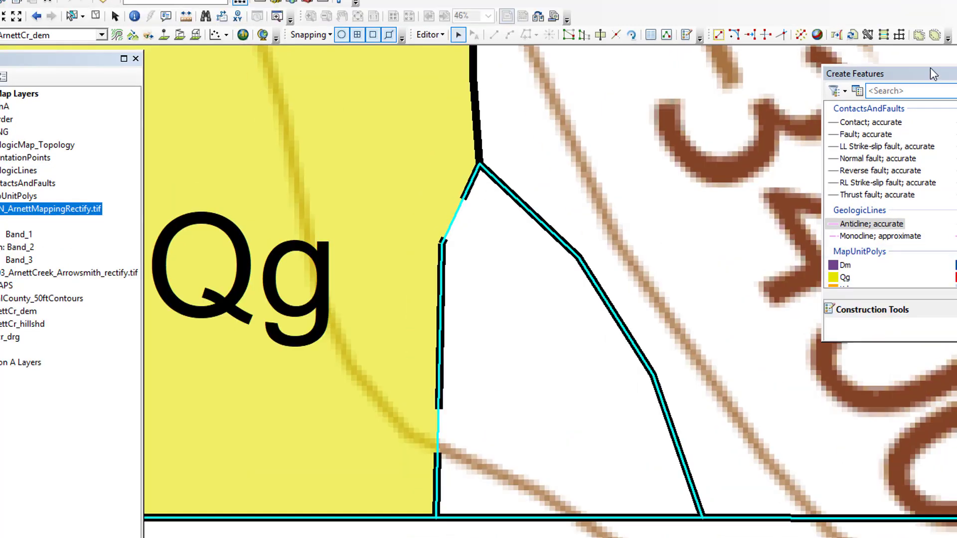
click(867, 35)
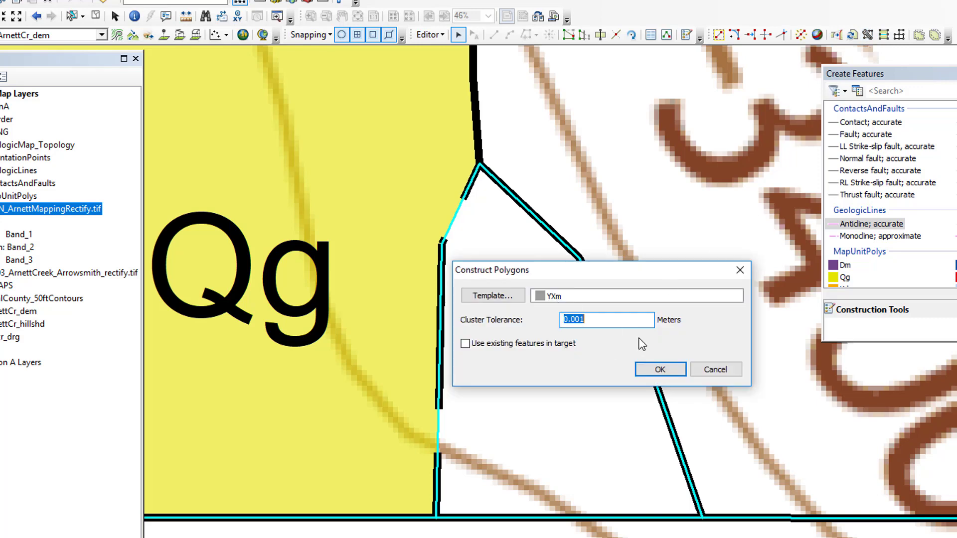
click(660, 370)
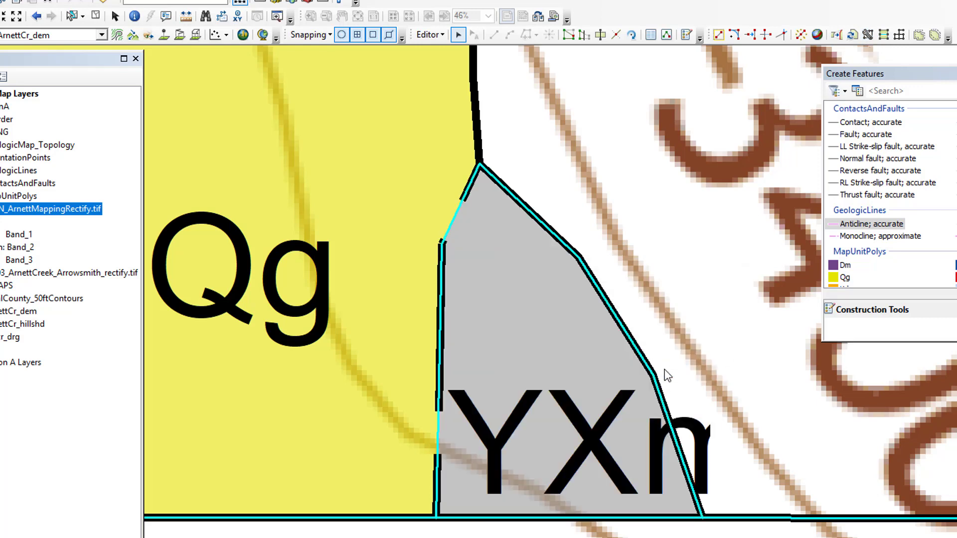
click(37, 18)
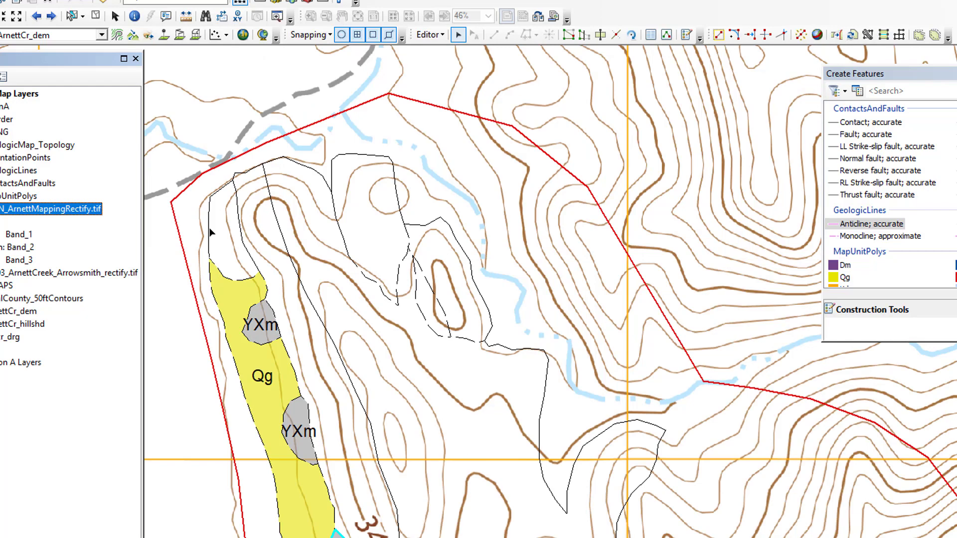
Hide the scan and build a YXm polygon in the north-tip loop, reselecting only its boundary after an error
click(208, 230)
click(192, 248)
shift+click(209, 218)
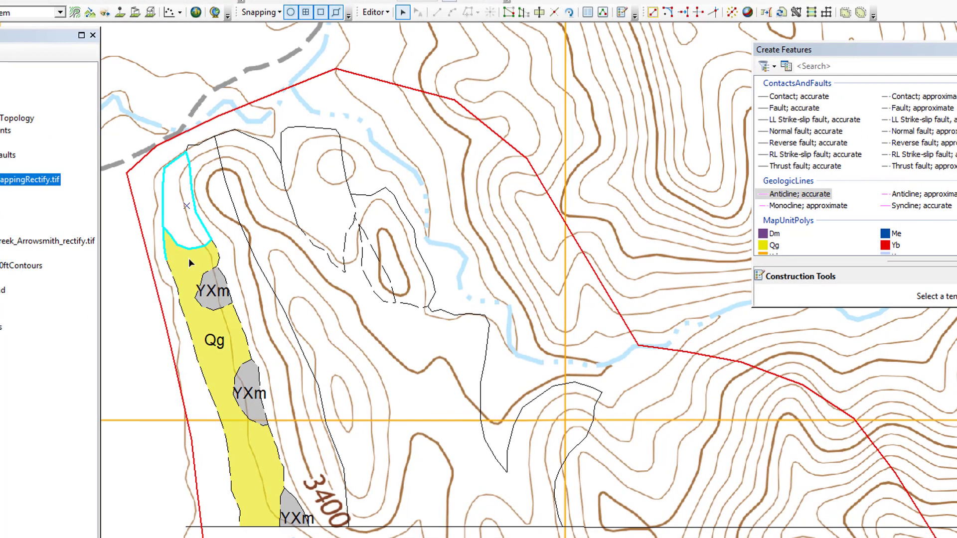
shift+click(187, 259)
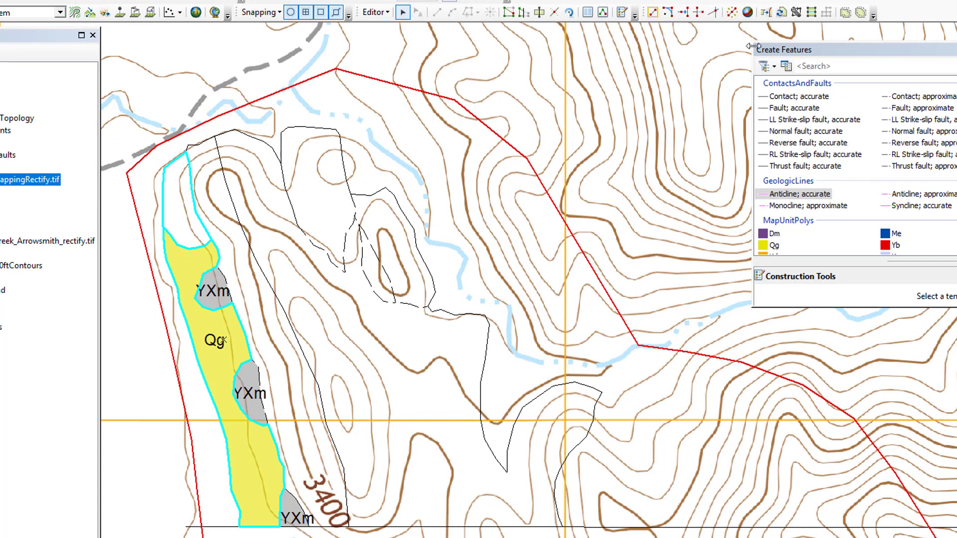
click(795, 13)
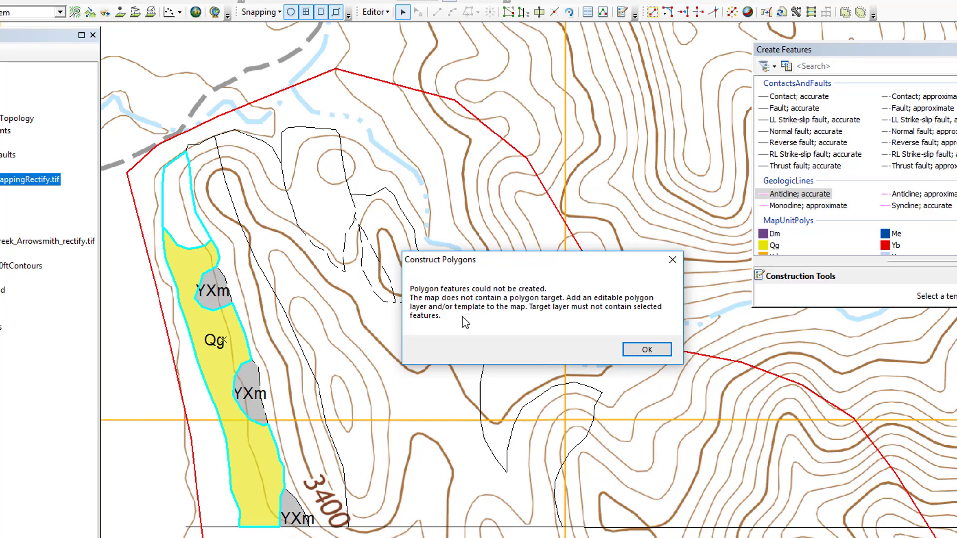
click(648, 350)
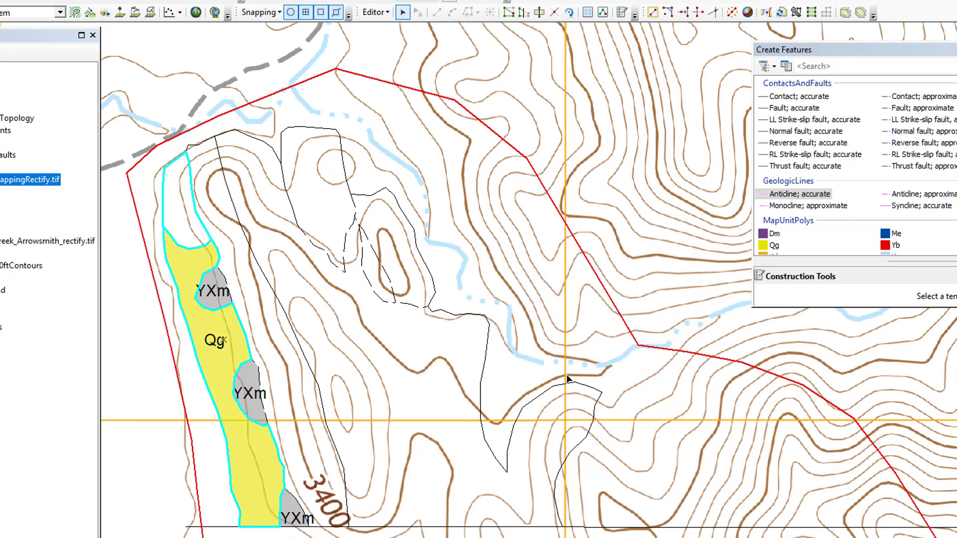
click(187, 262)
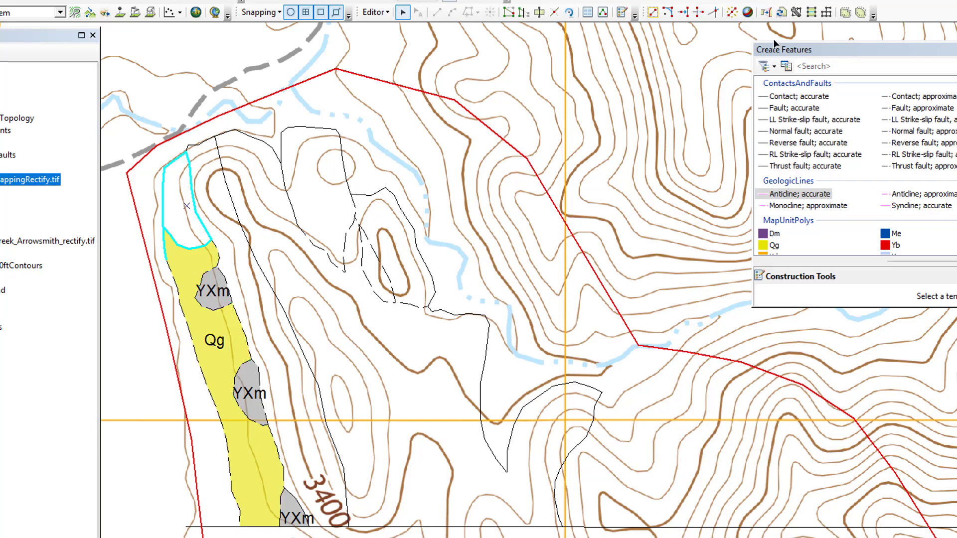
click(797, 12)
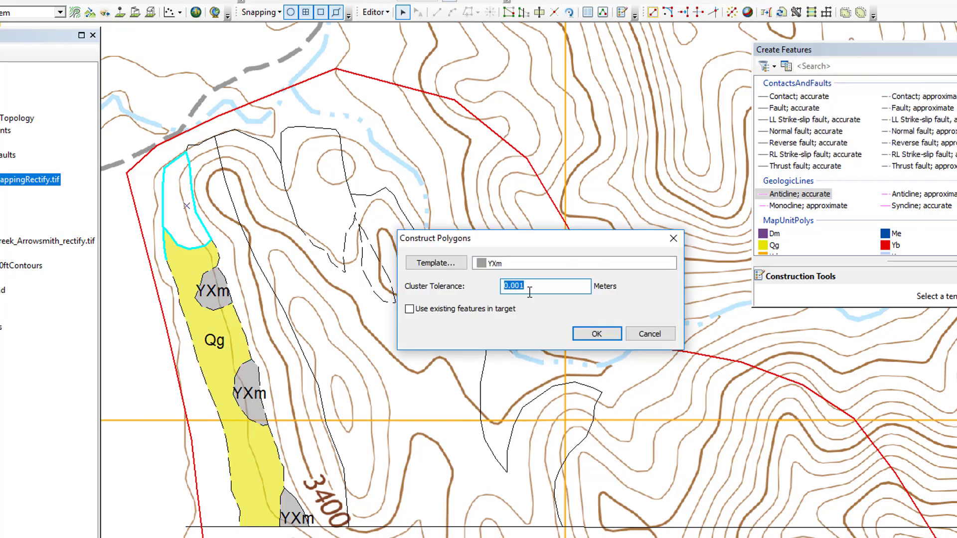
click(596, 334)
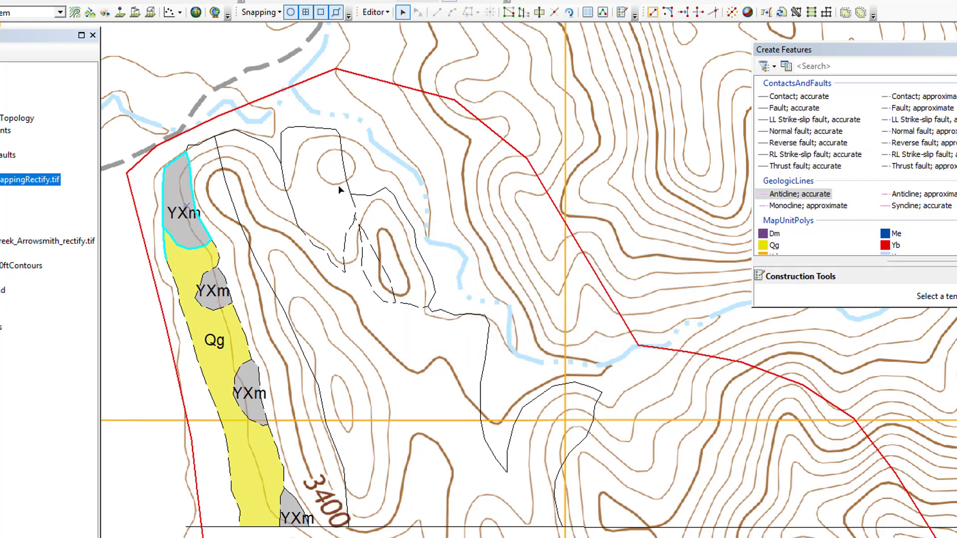
Select the contact line east of Qg, the Qg and YXm edge segments, and the bottom border line
click(313, 261)
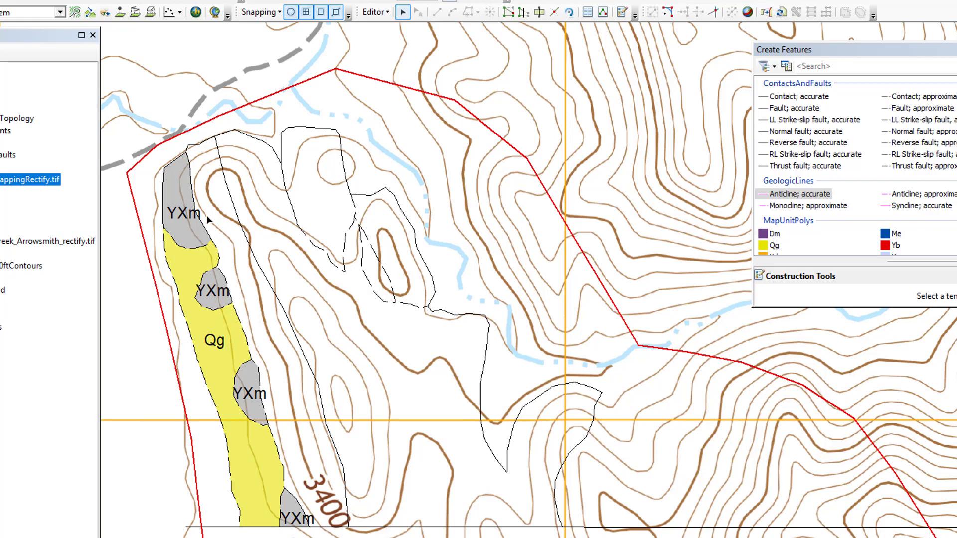
click(221, 166)
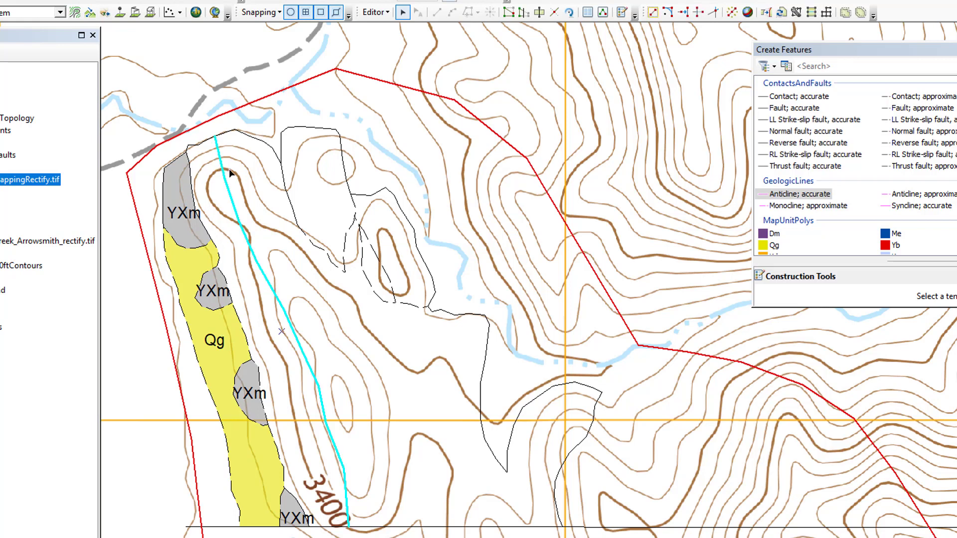
shift+click(201, 142)
shift+click(190, 177)
shift+click(220, 259)
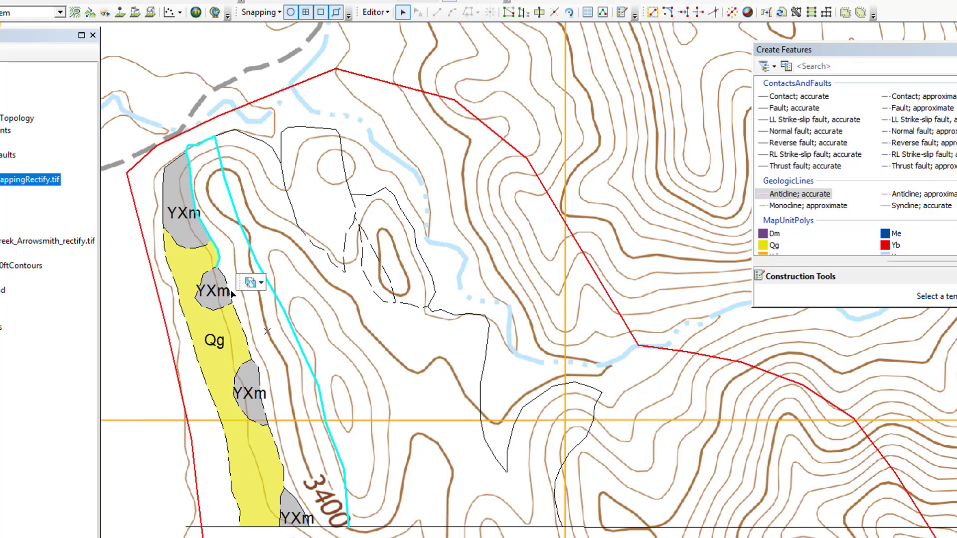
shift+click(232, 298)
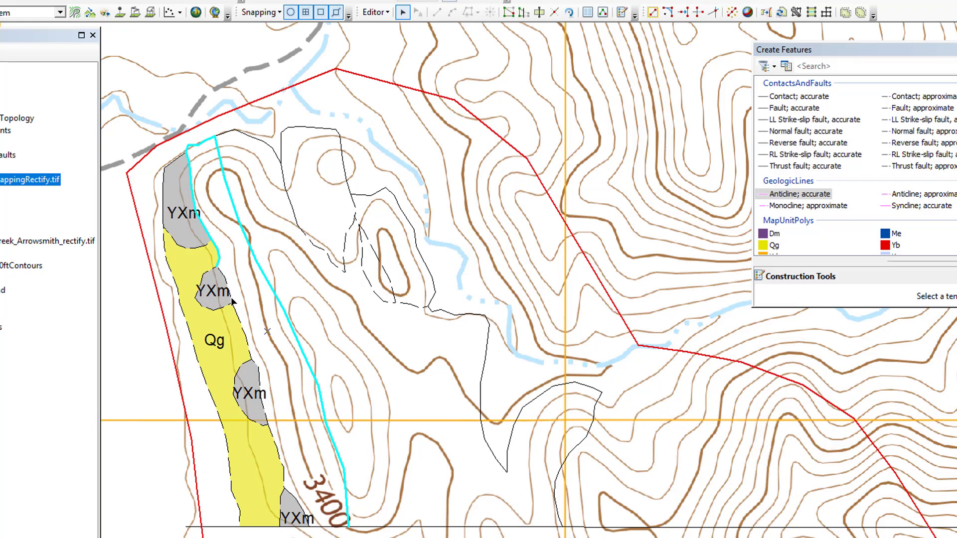
shift+click(248, 348)
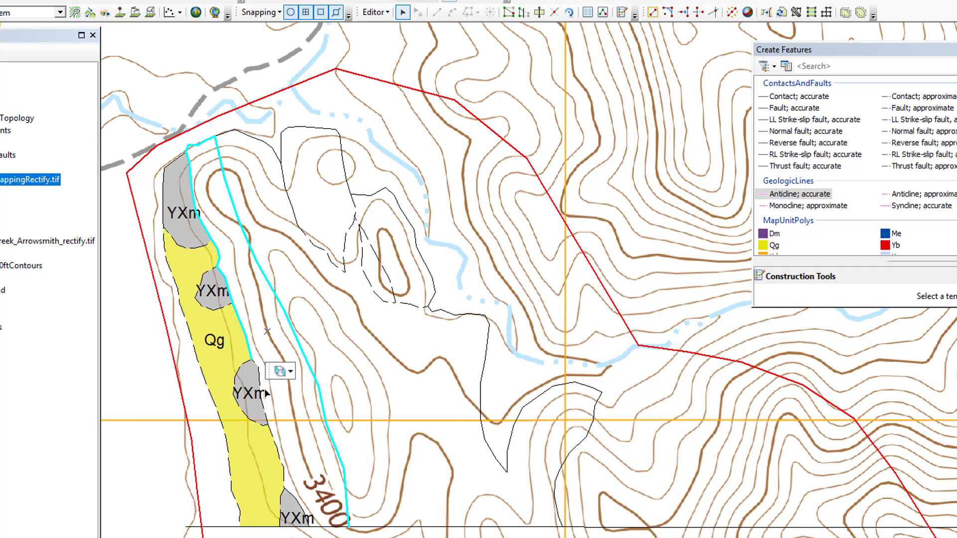
shift+click(266, 423)
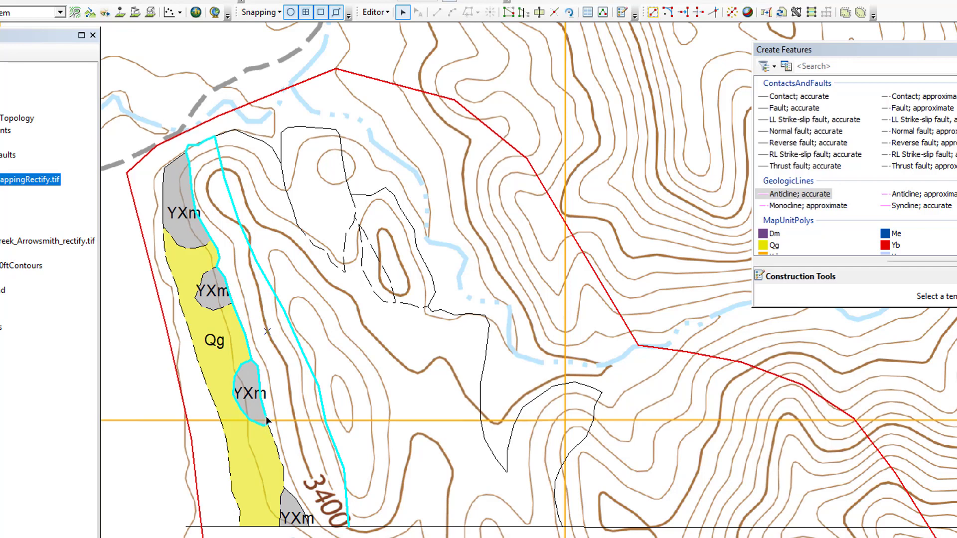
shift+click(261, 412)
shift+click(264, 411)
shift+click(252, 375)
shift+click(260, 378)
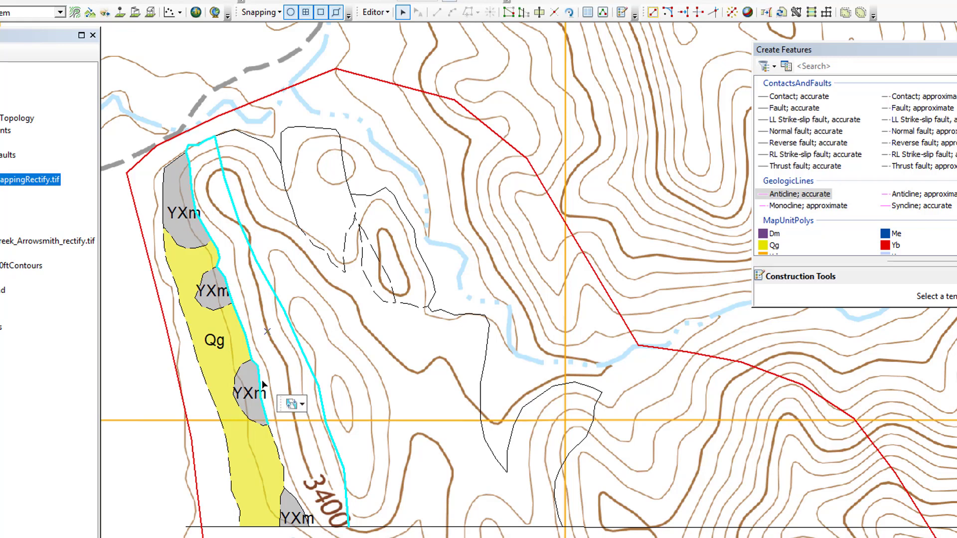
shift+click(278, 454)
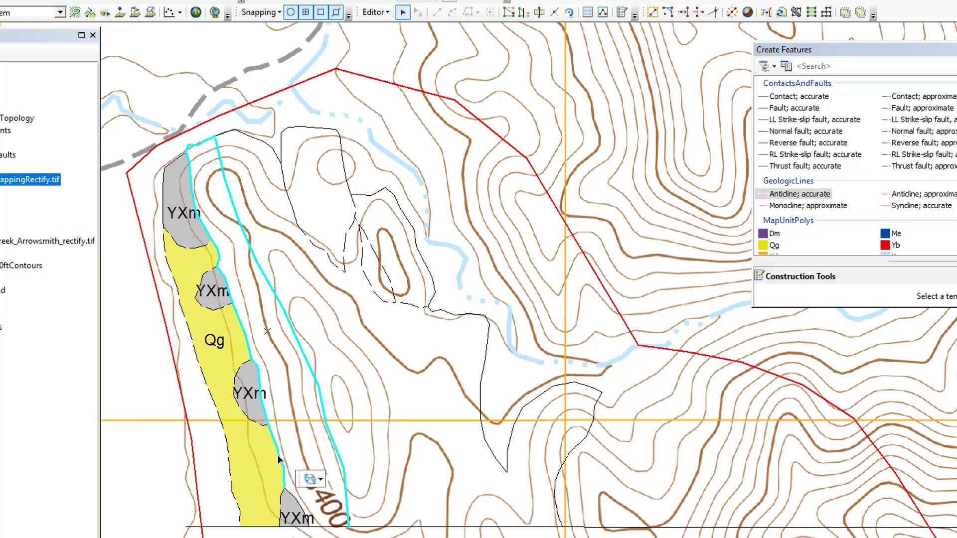
shift+click(297, 504)
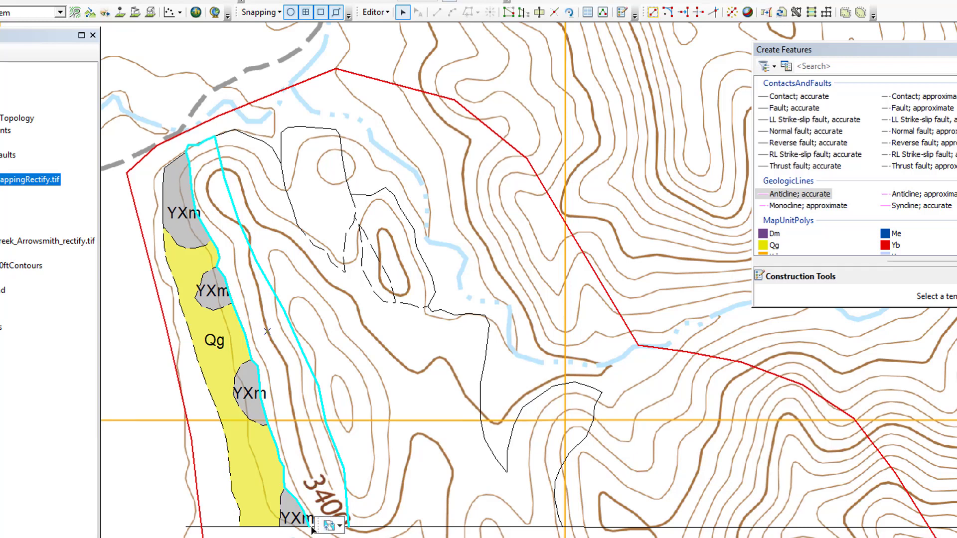
shift+click(313, 528)
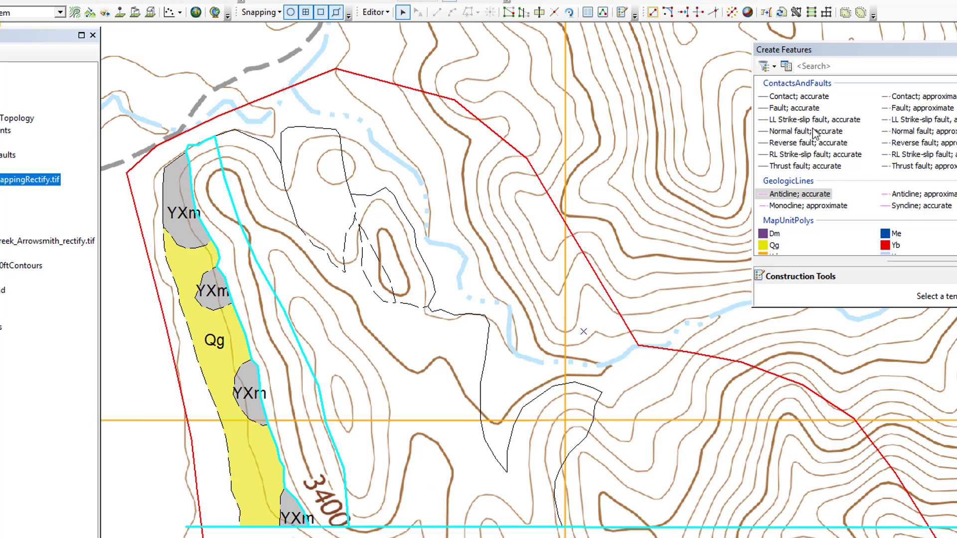
Construct a polygon from the selected lines using the Yp map unit template
click(796, 12)
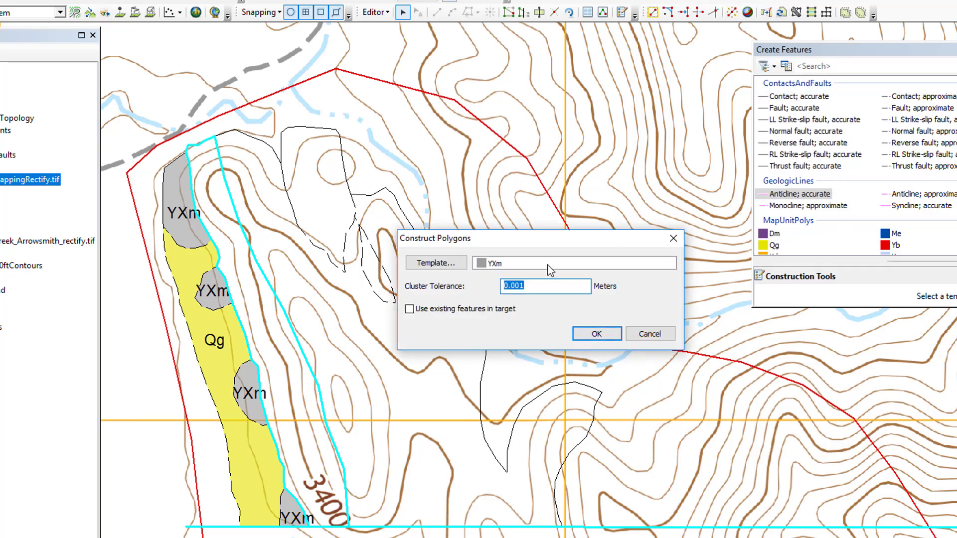
click(457, 261)
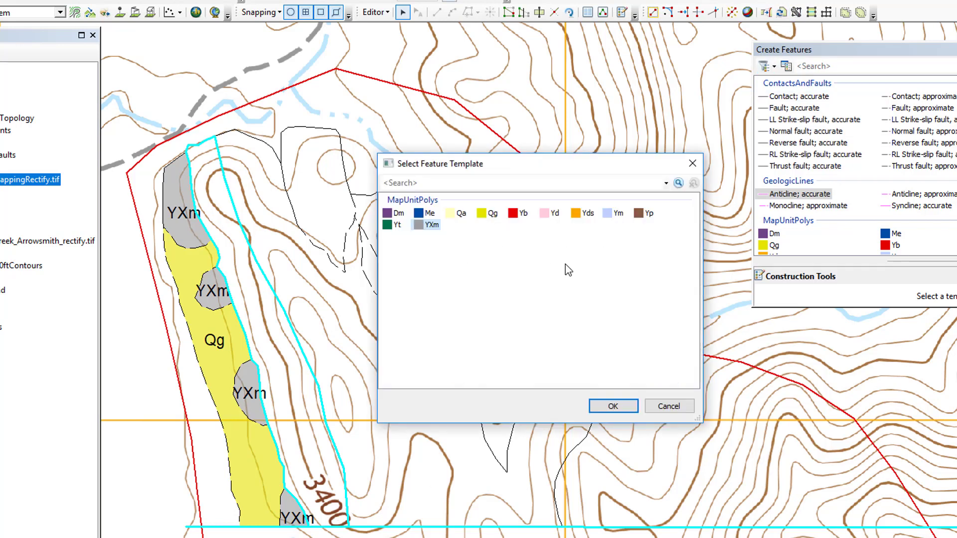
click(646, 213)
click(610, 405)
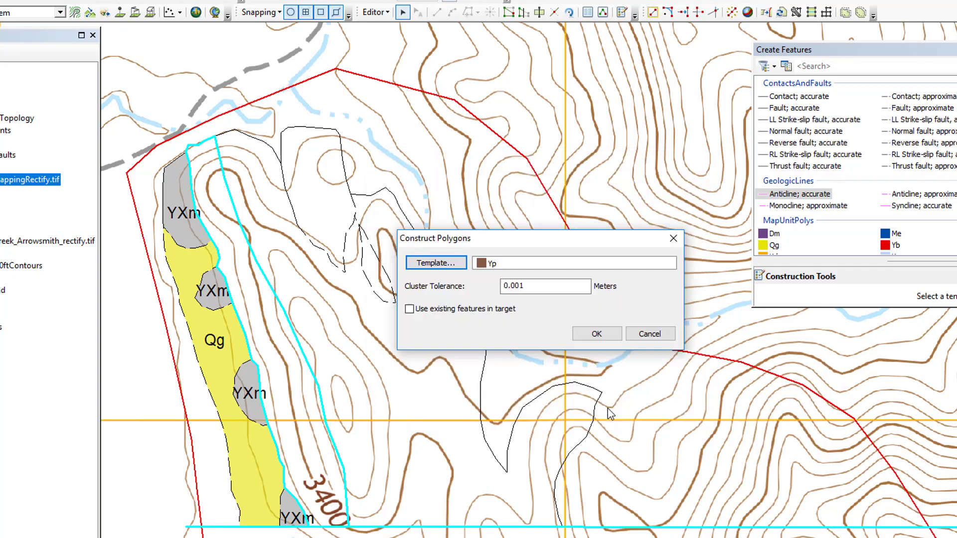
click(598, 335)
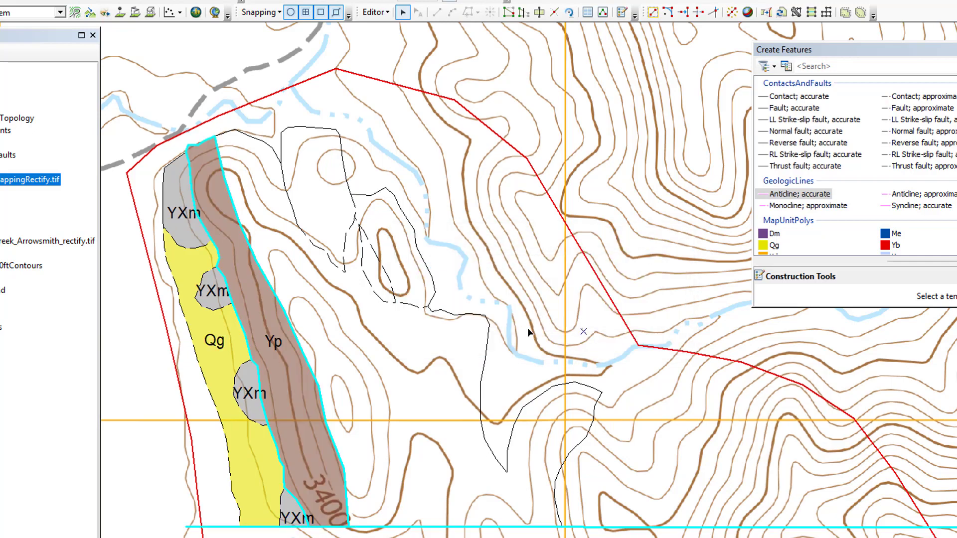
Select the six contact and boundary lines enclosing the open area east of the Yds polygon
click(285, 201)
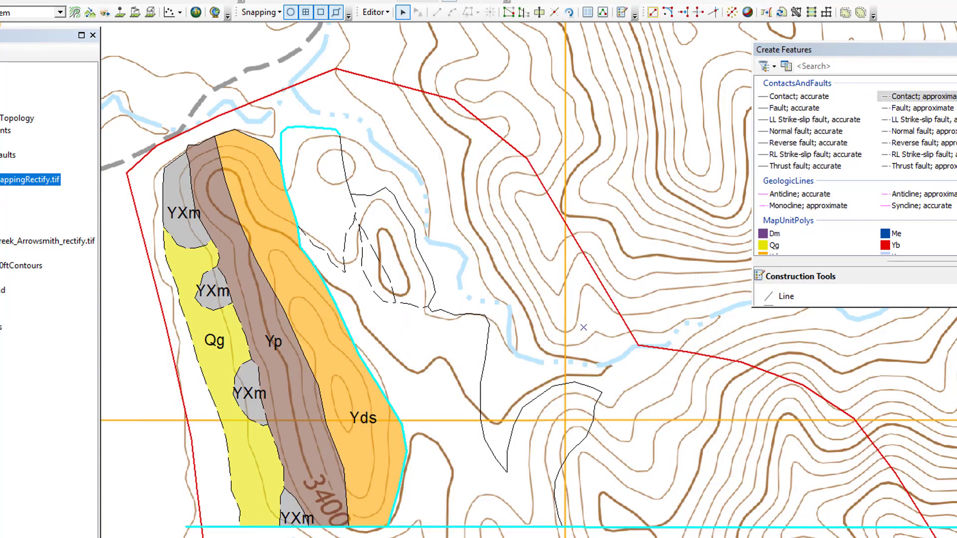
shift+click(556, 506)
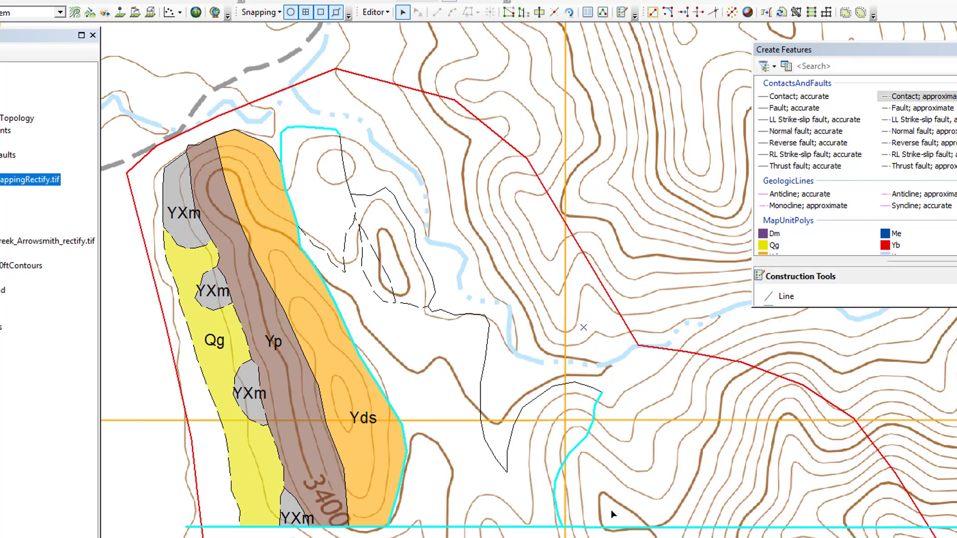
shift+click(512, 436)
shift+click(482, 375)
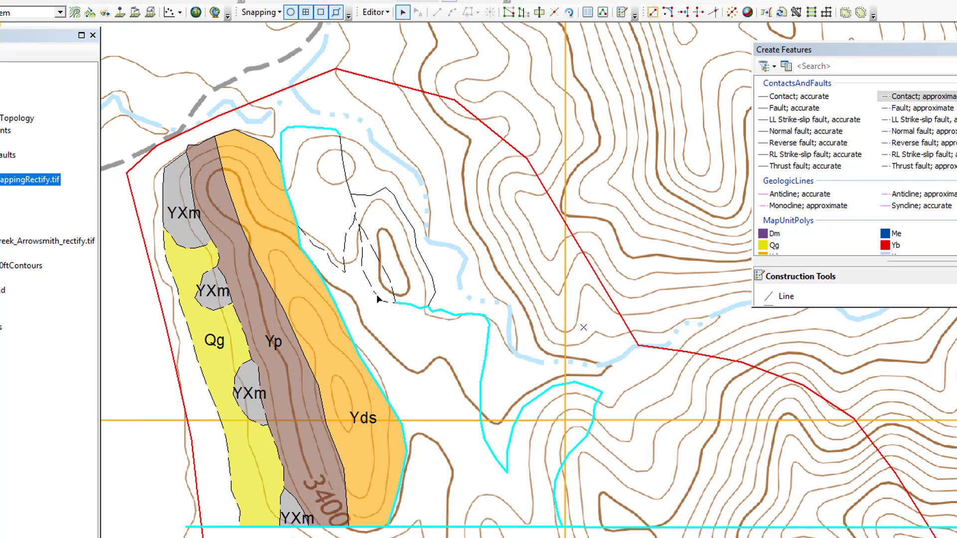
shift+click(379, 299)
shift+click(324, 252)
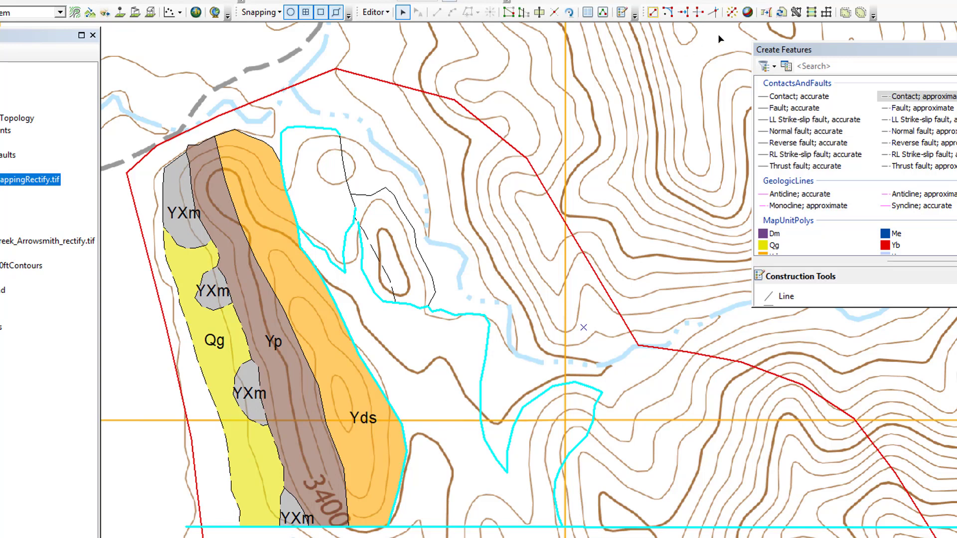
Attempt to construct a Qg polygon from the selected lines; no polygon is created
click(797, 12)
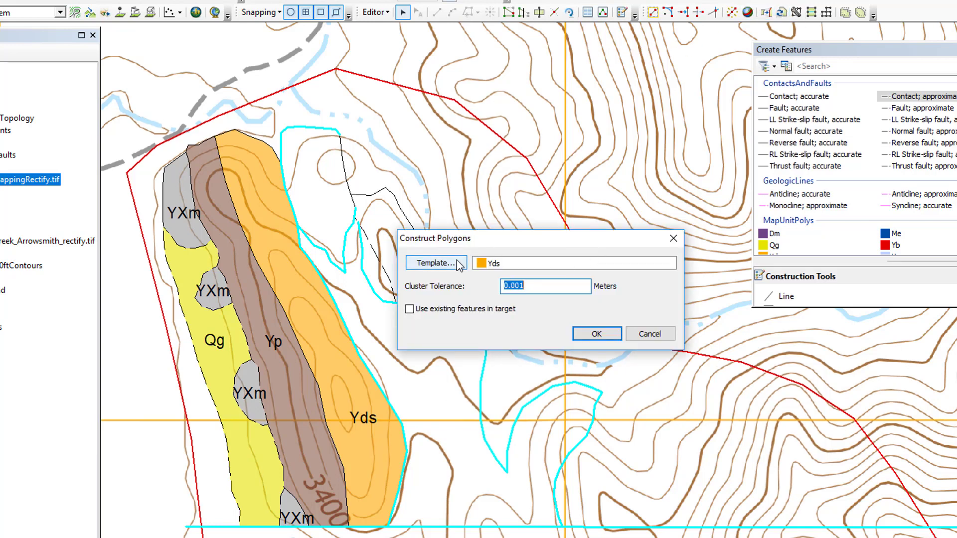
click(435, 262)
click(613, 406)
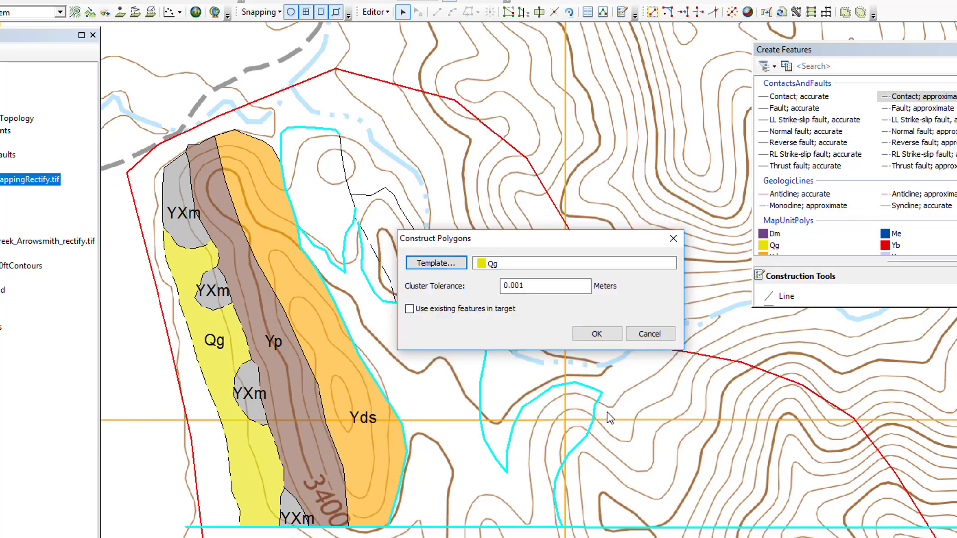
click(580, 335)
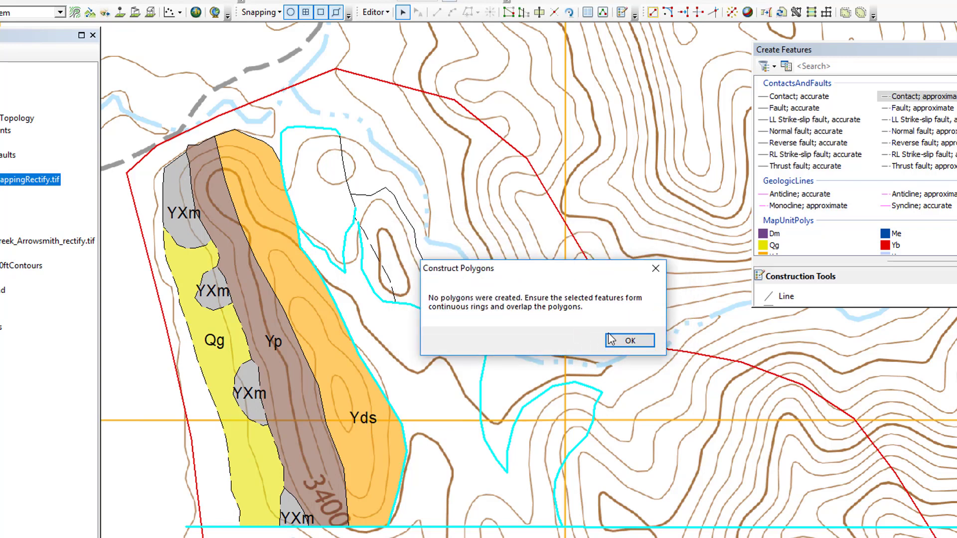
click(627, 337)
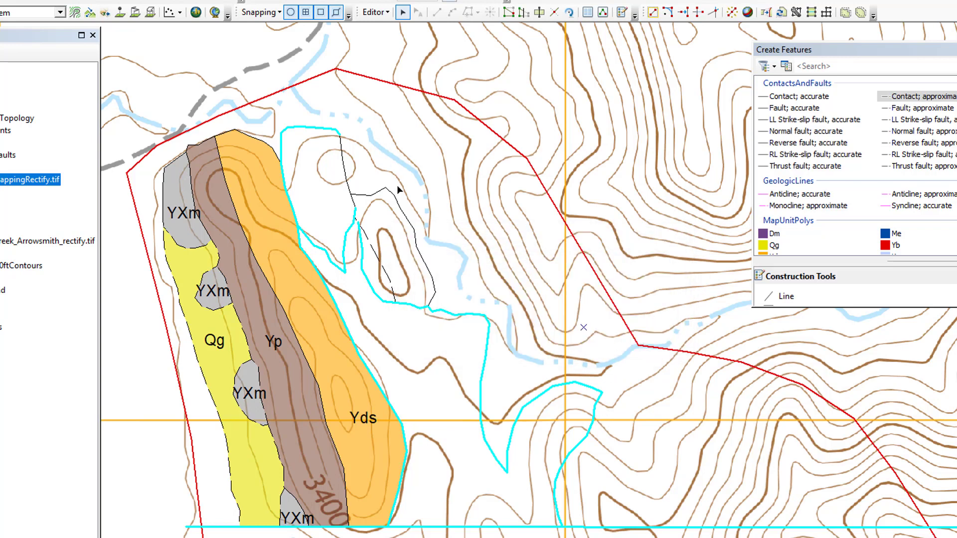
Sketch a short dashed contact closing the gap between lines, then clear the selection
click(357, 223)
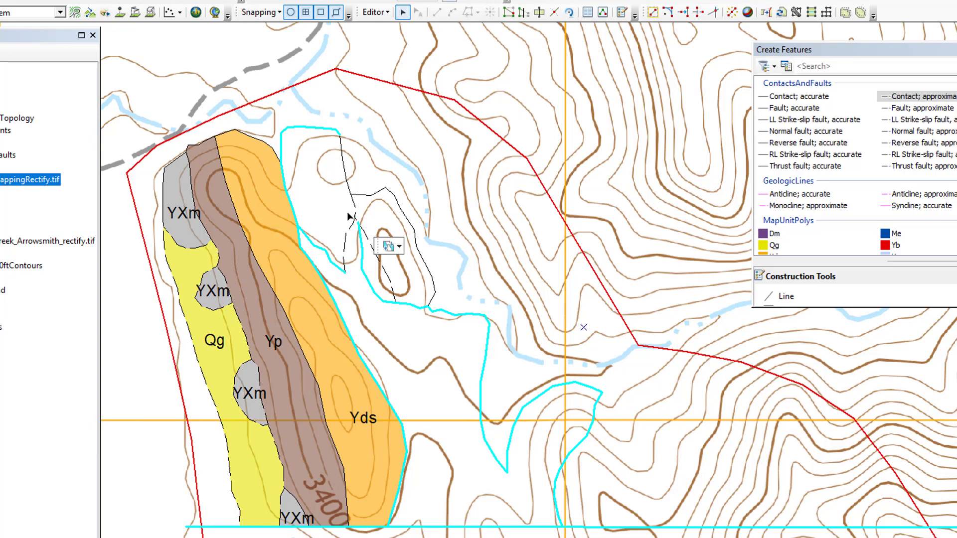
double_click(356, 215)
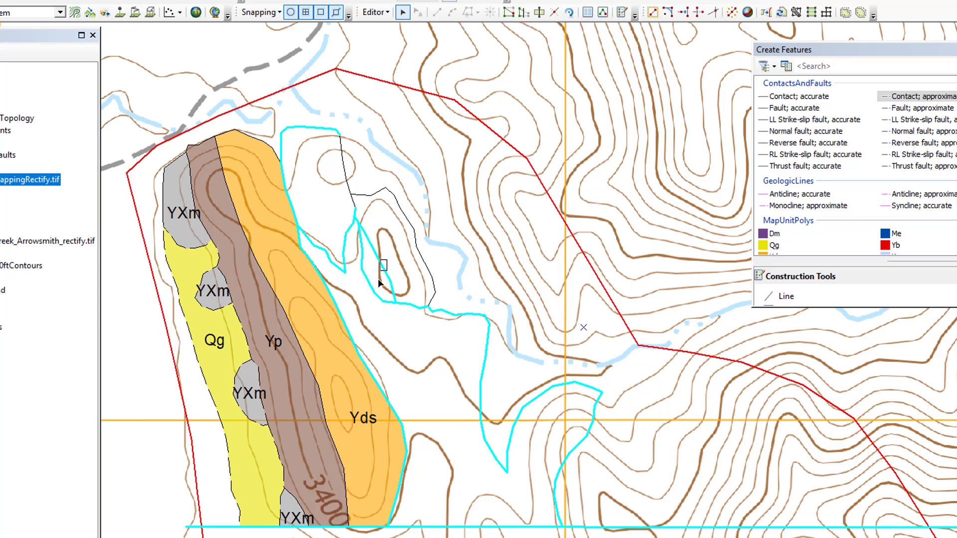
click(423, 229)
Rerun Construct Polygons with the cluster tolerance raised to 10 to build the Qg polygon
click(796, 12)
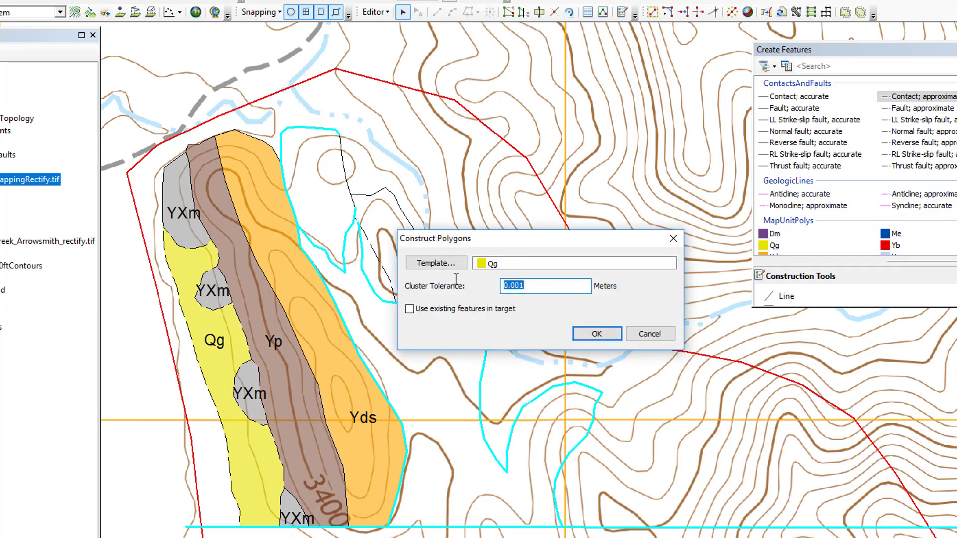
text(1)
click(594, 334)
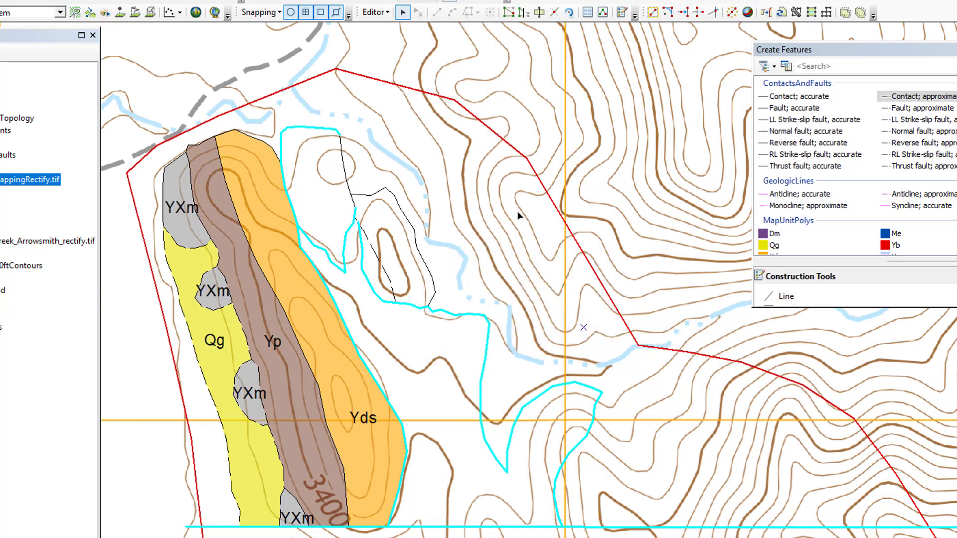
click(796, 13)
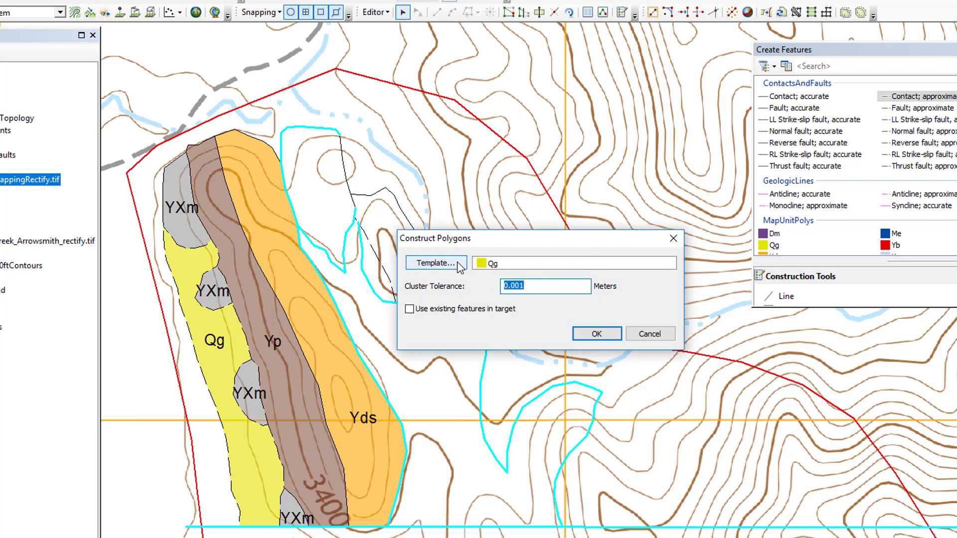
drag(537, 283, 497, 286)
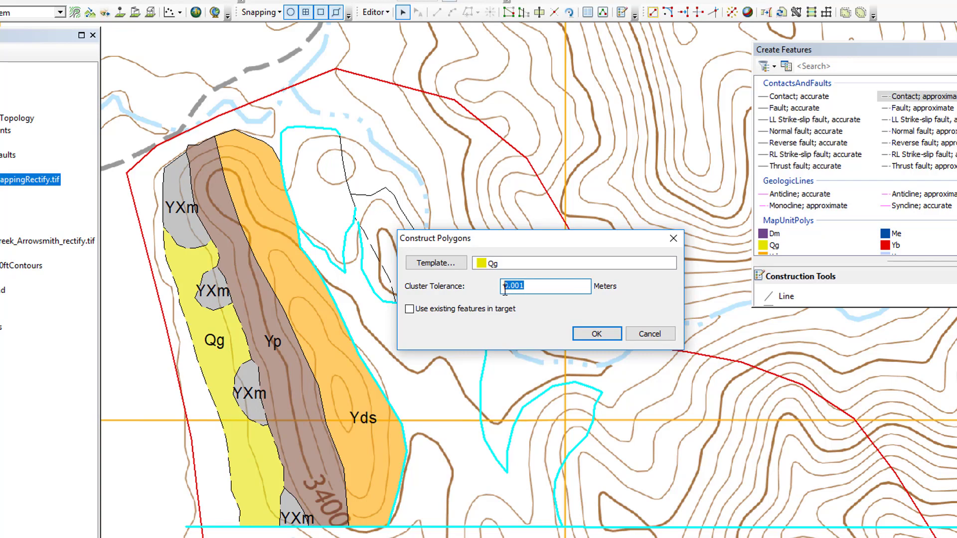
text(10)
click(596, 333)
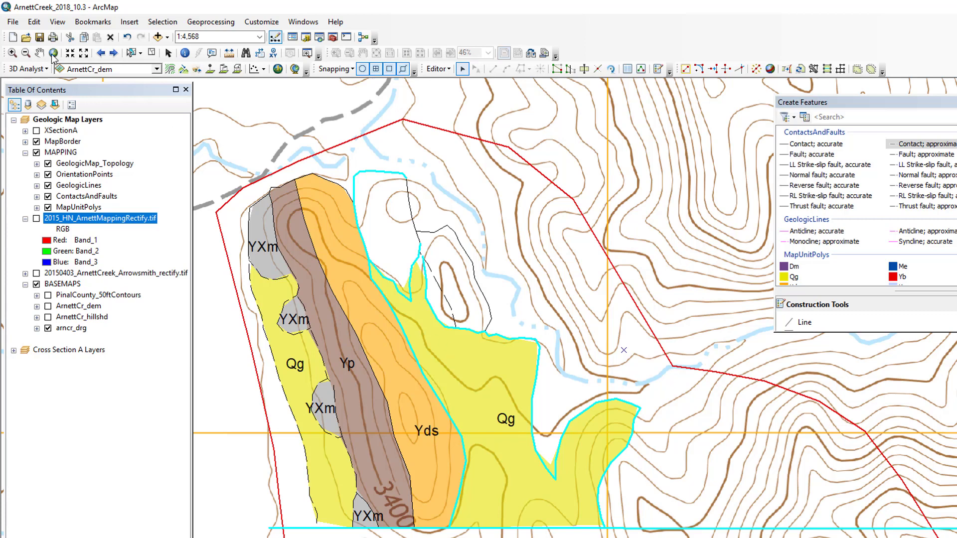
Undo the Qg polygon construction and zoom in on the gap between the lines
click(33, 23)
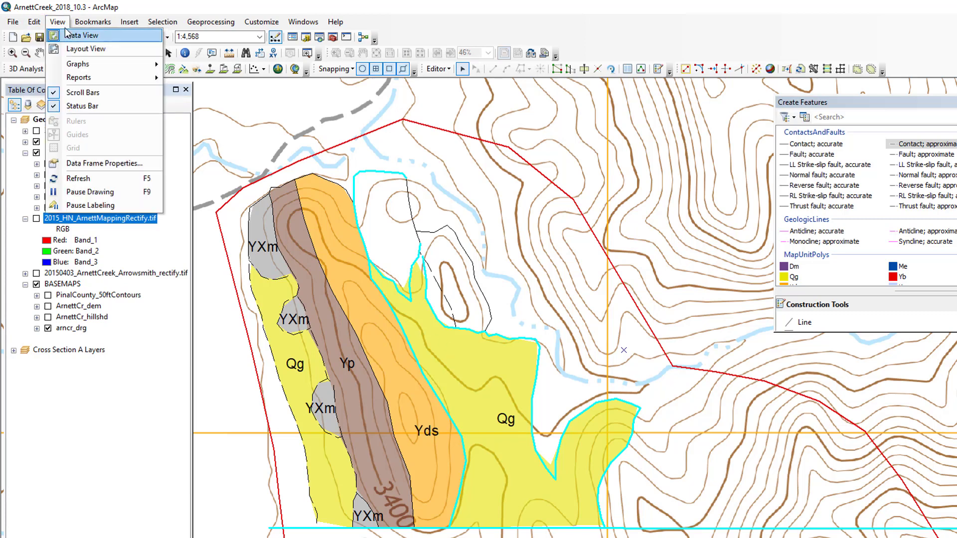
click(50, 36)
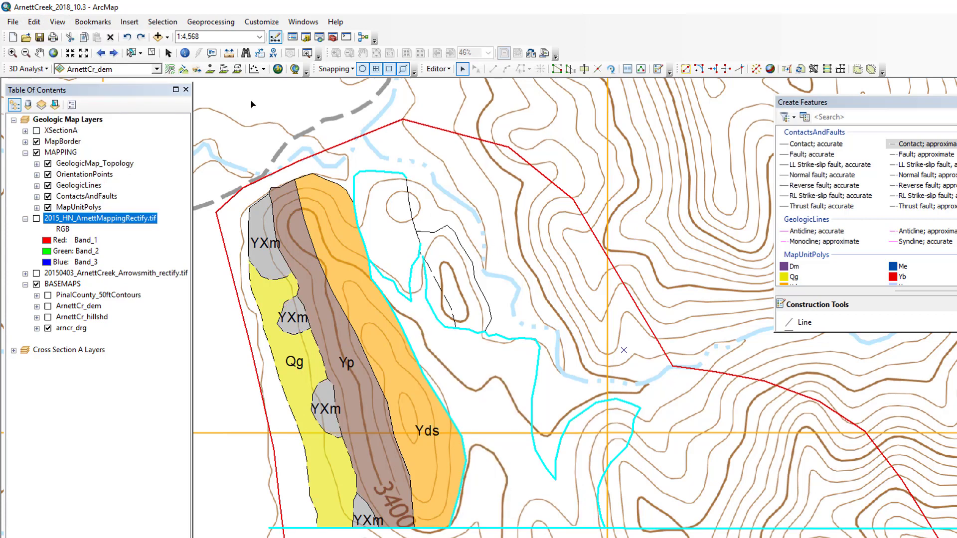
click(12, 53)
drag(392, 235, 459, 277)
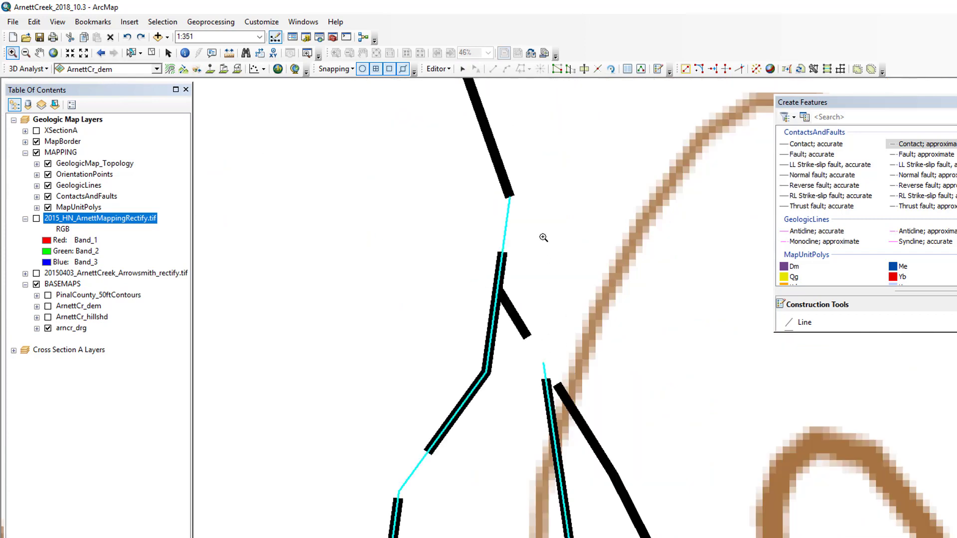
click(463, 69)
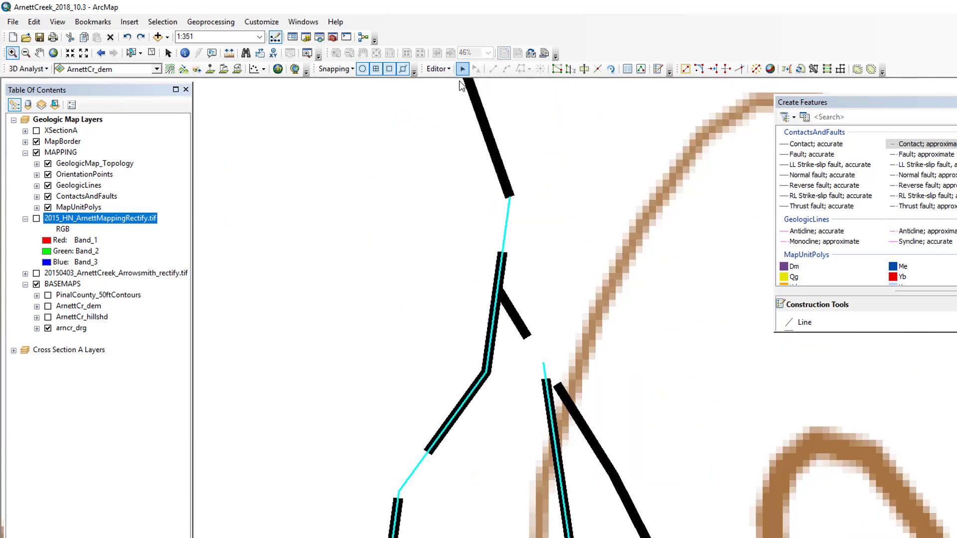
Drag the vertical line's end vertex up to snap onto the neighbouring line, then return to the previous extent
double_click(544, 367)
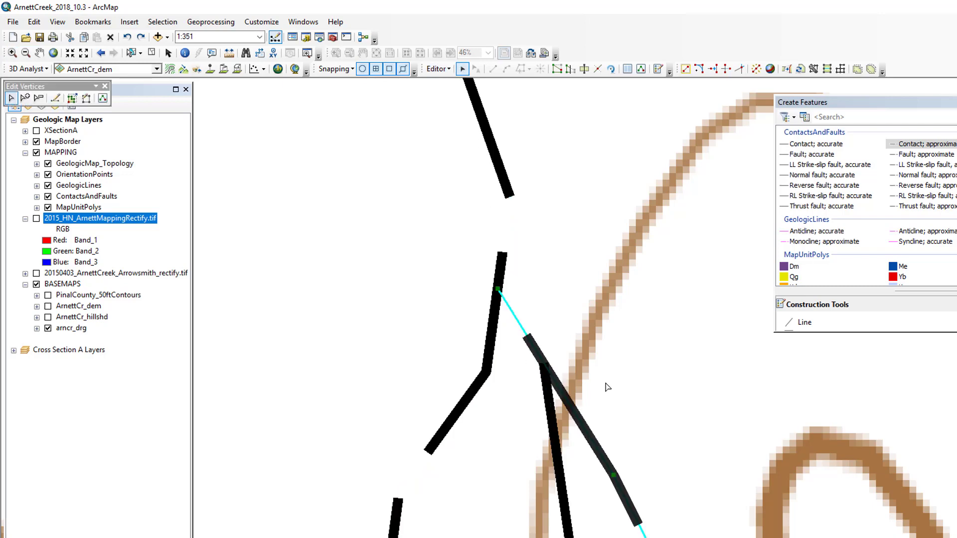
click(552, 416)
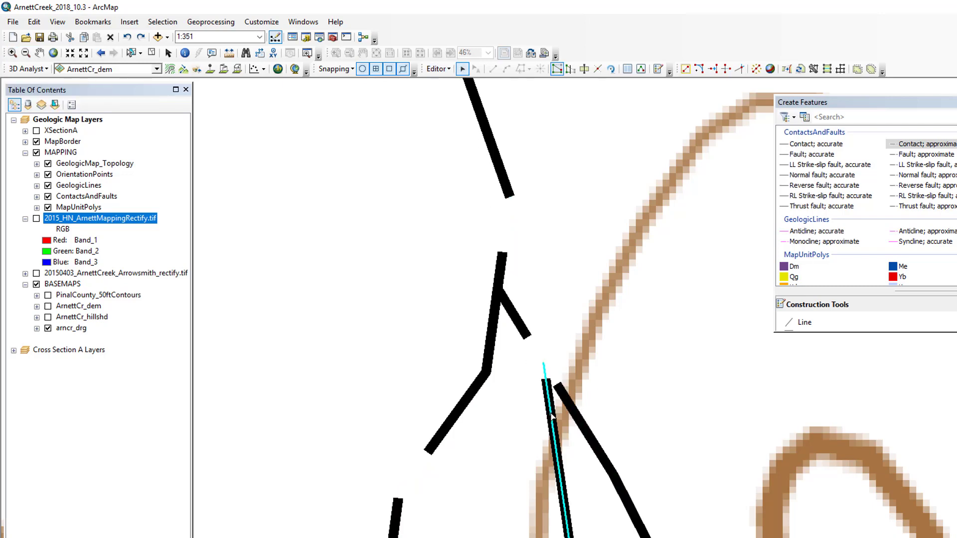
double_click(543, 364)
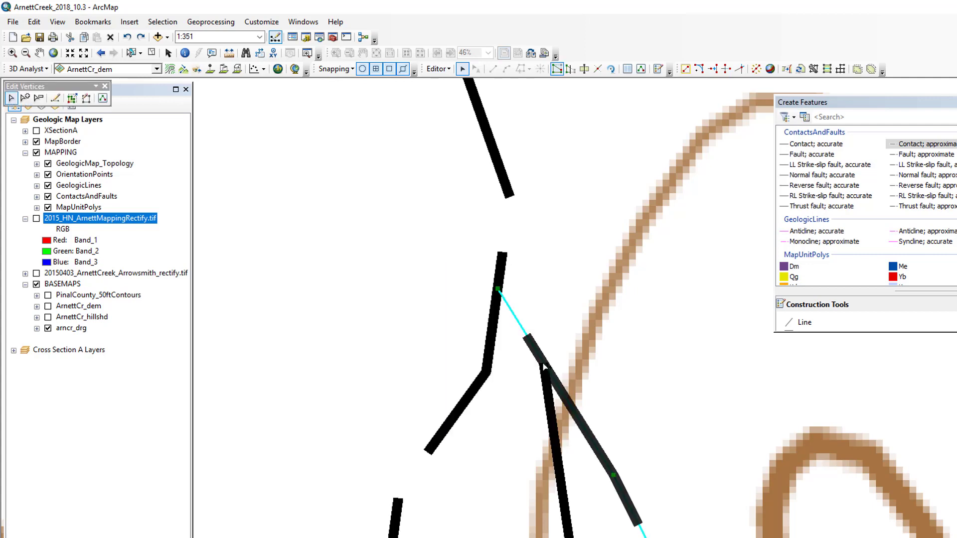
double_click(547, 406)
drag(530, 346, 498, 290)
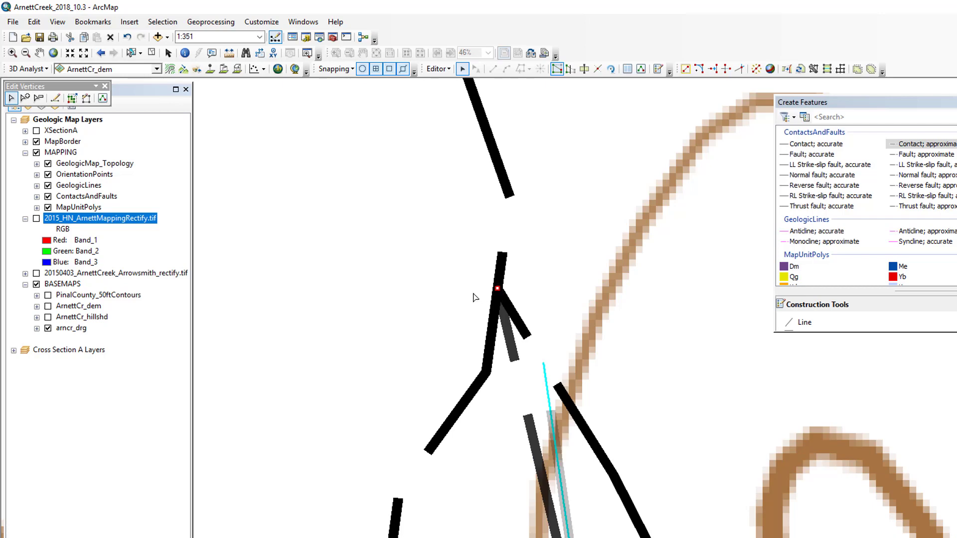
click(475, 298)
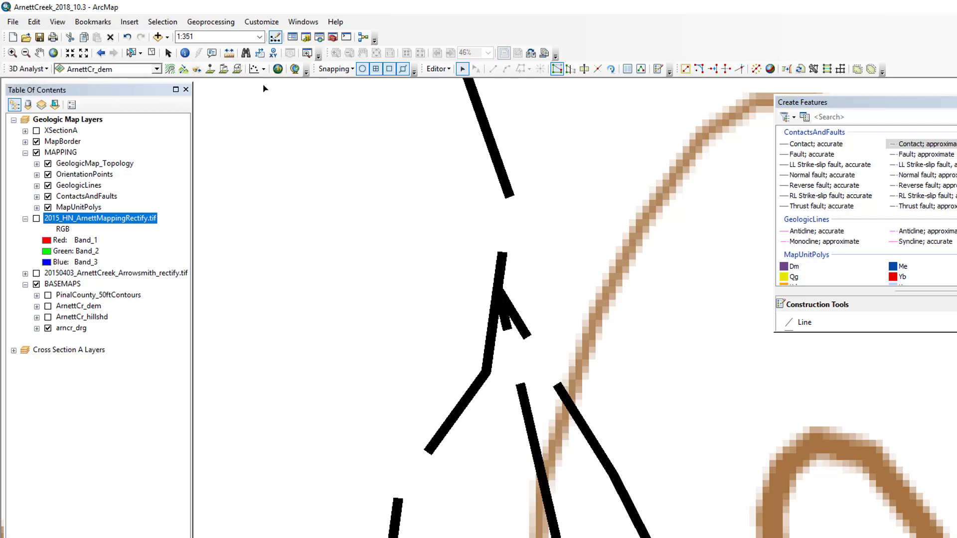
click(97, 53)
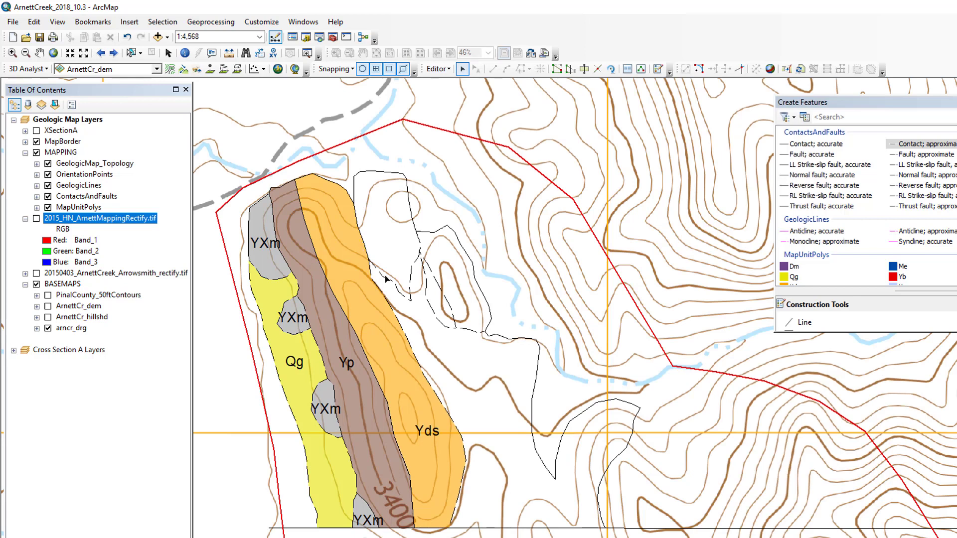
Reselect the seven lines bounding the open area, including the Yds boundary and bottom border
click(427, 295)
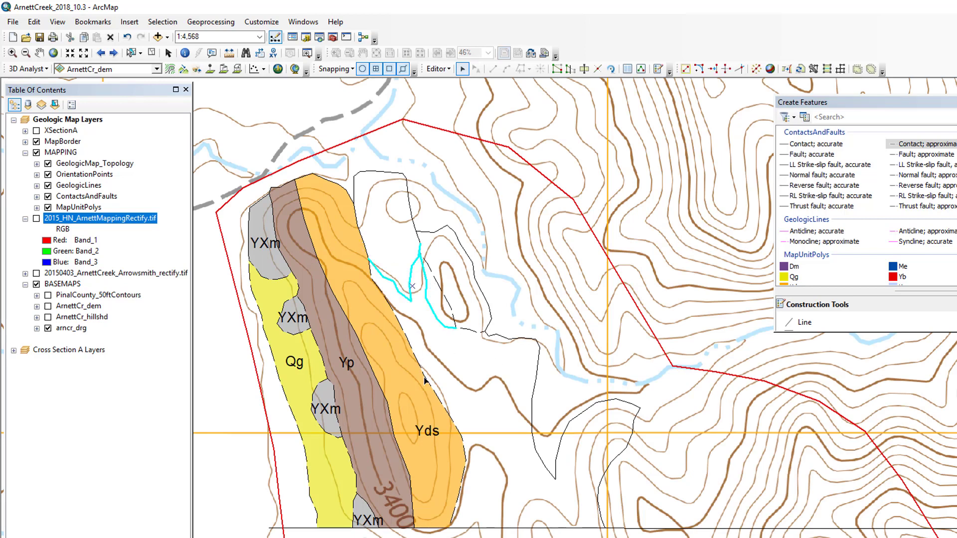
shift+click(429, 385)
shift+click(472, 329)
shift+click(502, 338)
shift+click(568, 424)
shift+click(610, 465)
shift+click(449, 525)
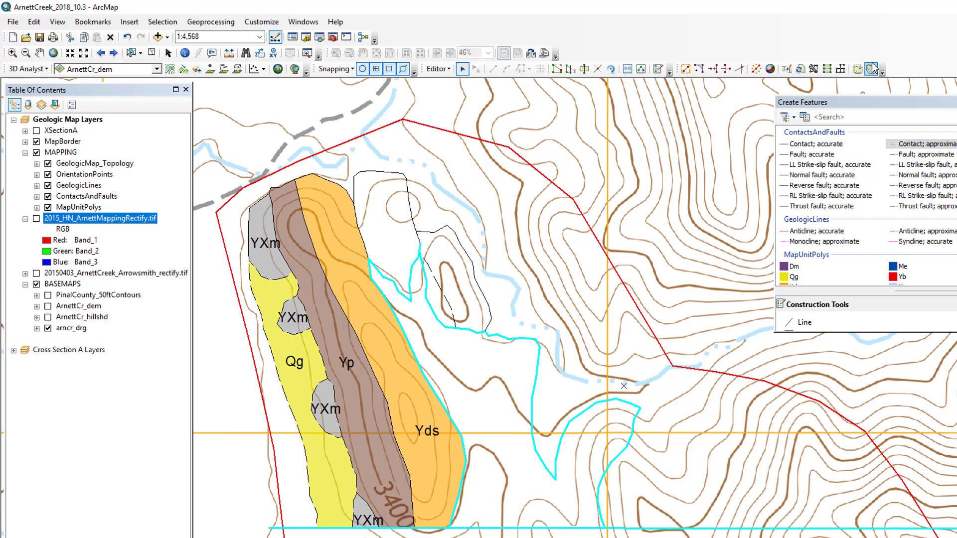
Construct the Qg polygon from the selected lines and turn on the 2015_HN_ArnettMappingRectify.tif layer
click(814, 69)
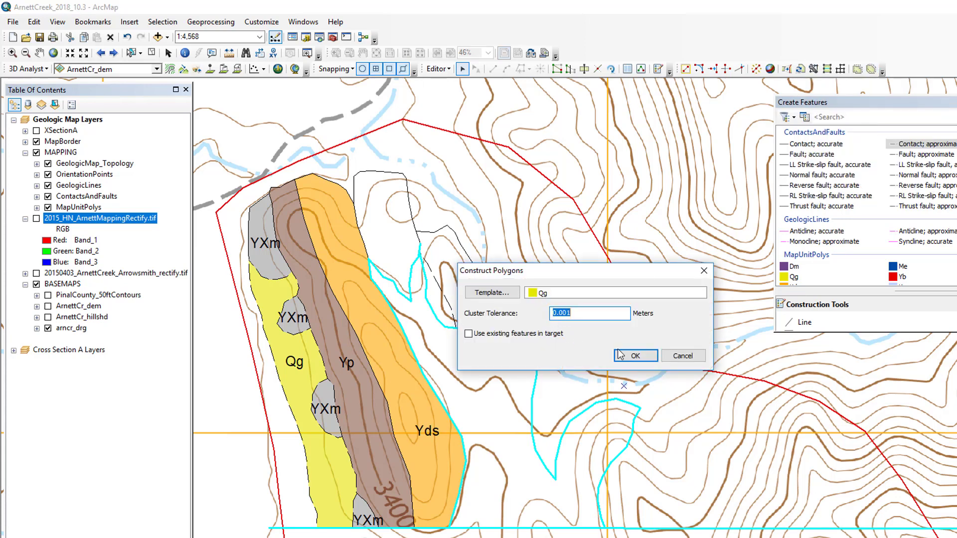
click(635, 356)
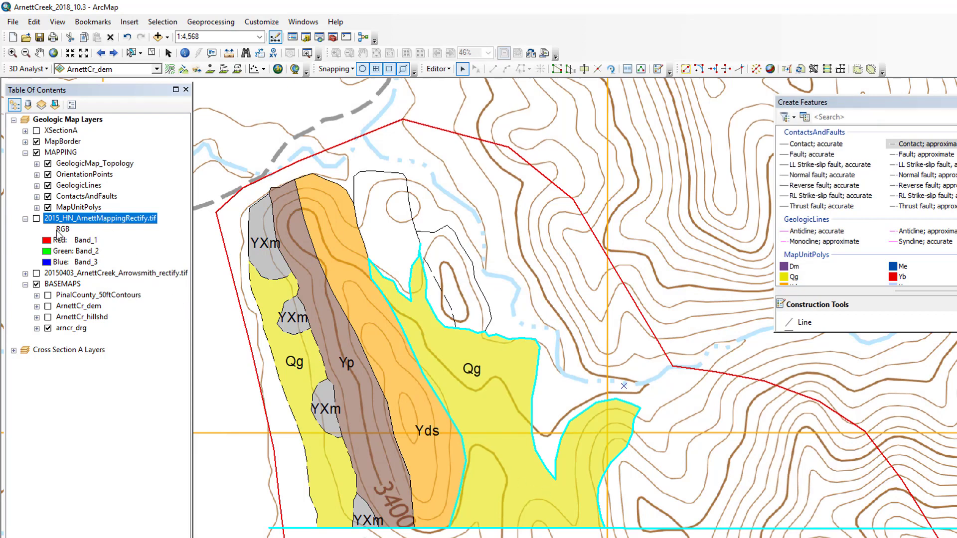
click(36, 219)
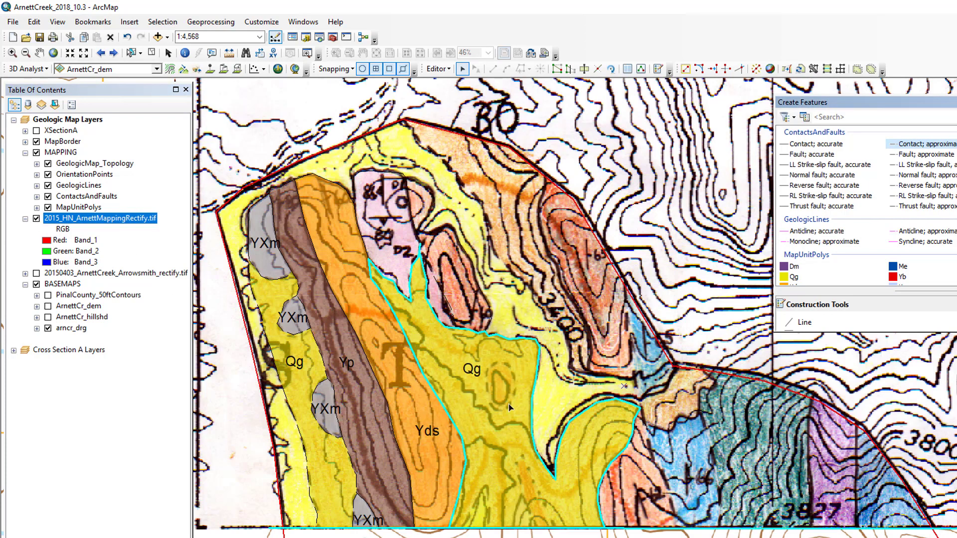
Trace a closed Contact; approximate line around the small ellipse
click(922, 144)
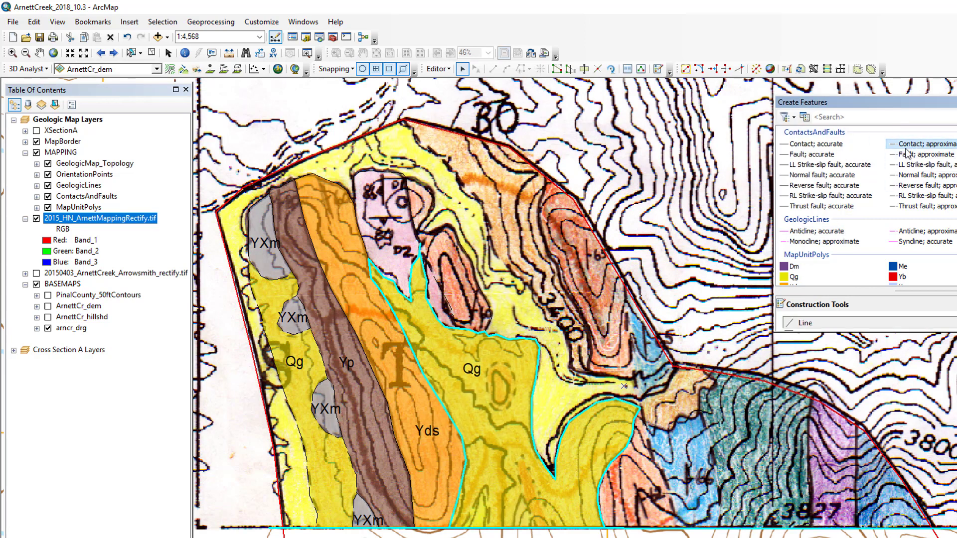
click(497, 411)
click(489, 399)
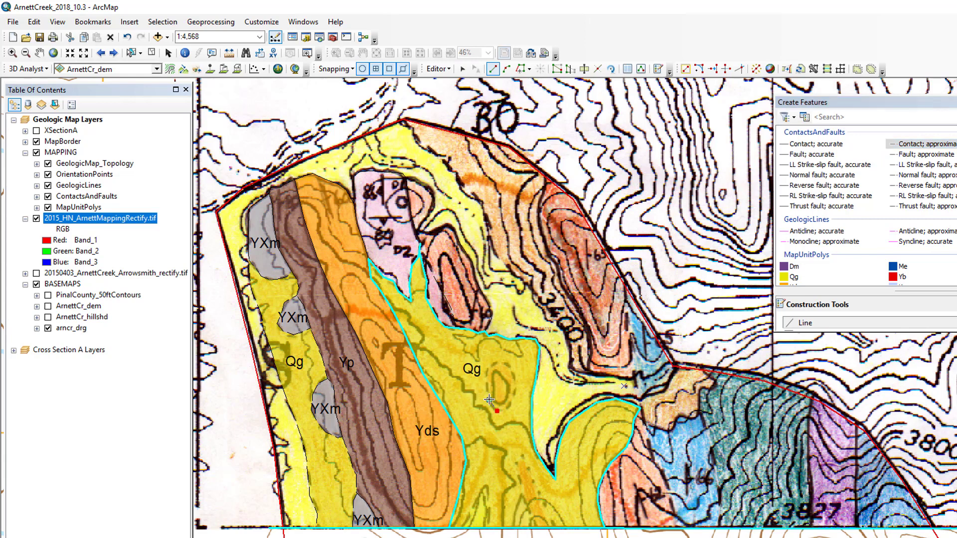
click(486, 378)
click(492, 364)
click(508, 365)
click(515, 377)
click(515, 392)
click(511, 404)
double_click(497, 412)
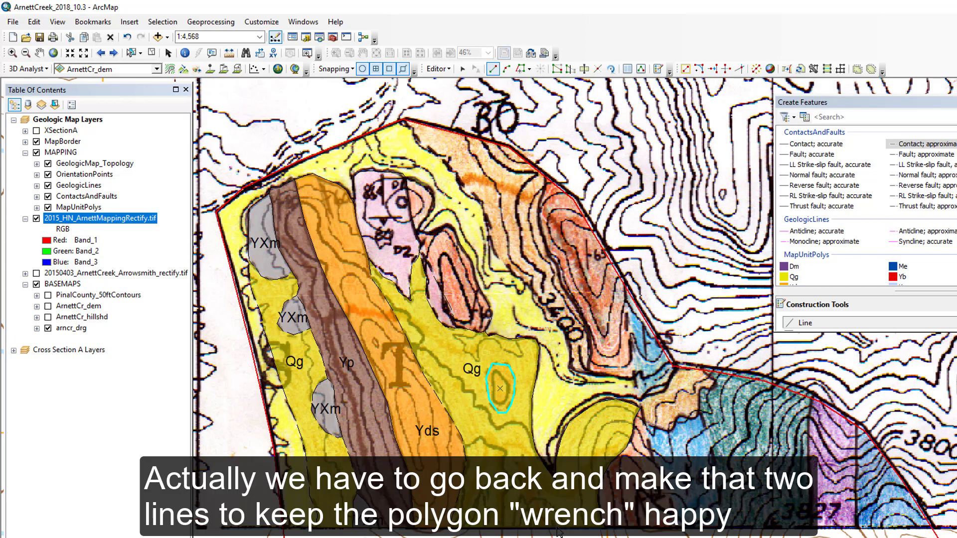
Draw two contact lines up from the map's bottom edge, then select the small ellipse polygon
click(543, 498)
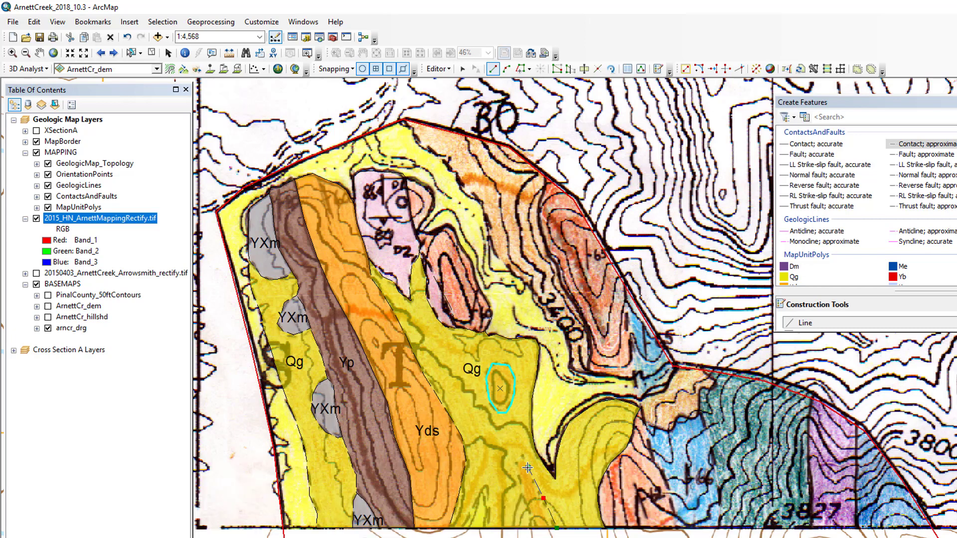
click(527, 468)
double_click(520, 455)
click(520, 455)
click(517, 464)
click(525, 497)
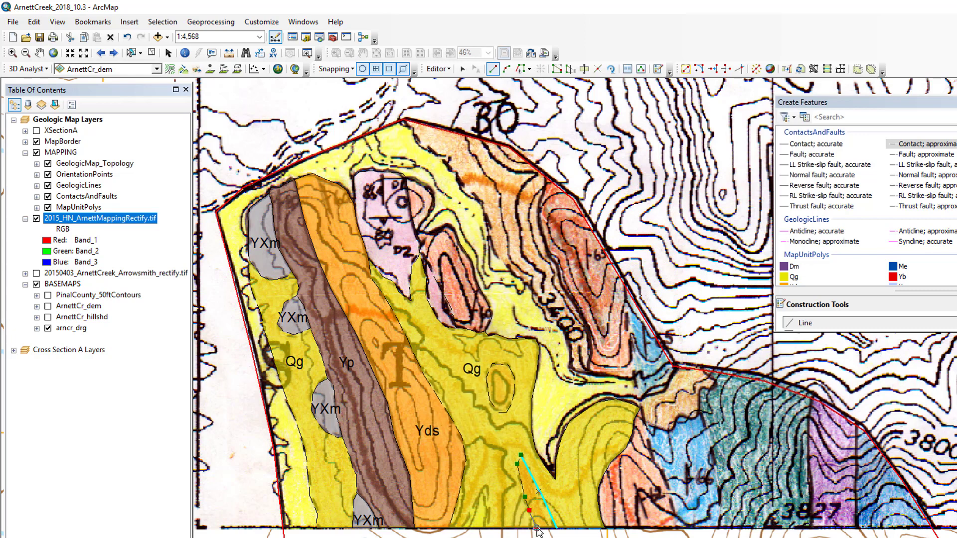
double_click(535, 526)
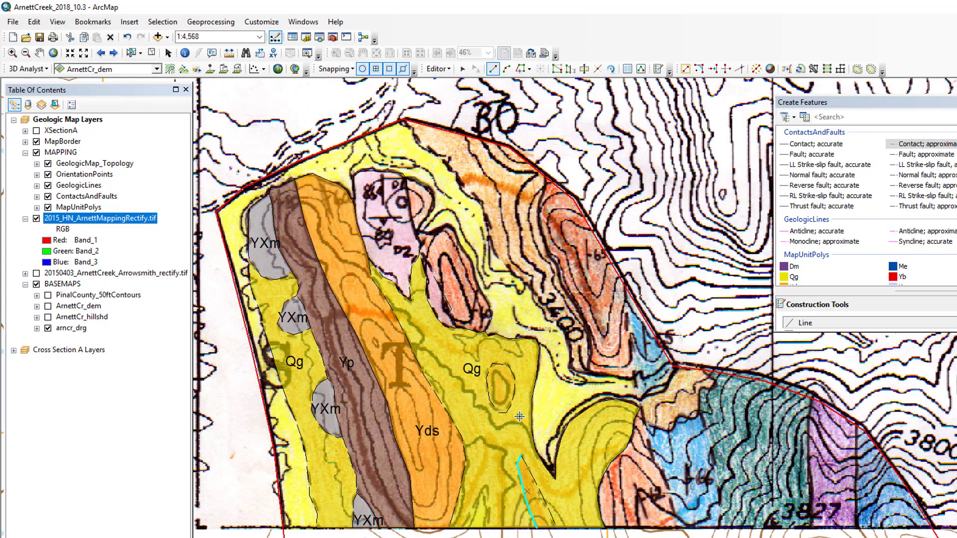
click(463, 68)
click(514, 394)
Delete the ellipse polygon and trace its left half as a Contact; approximate line
right_click(514, 395)
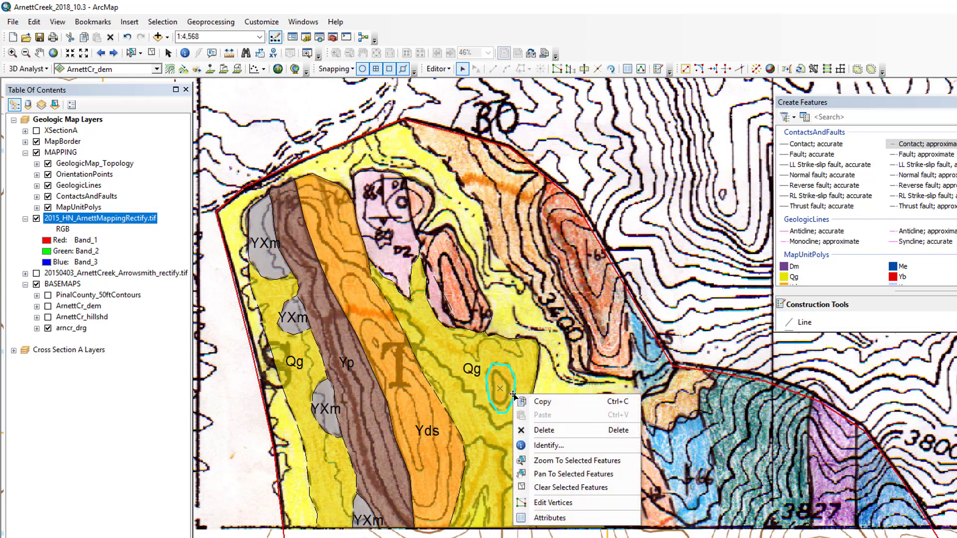
click(536, 428)
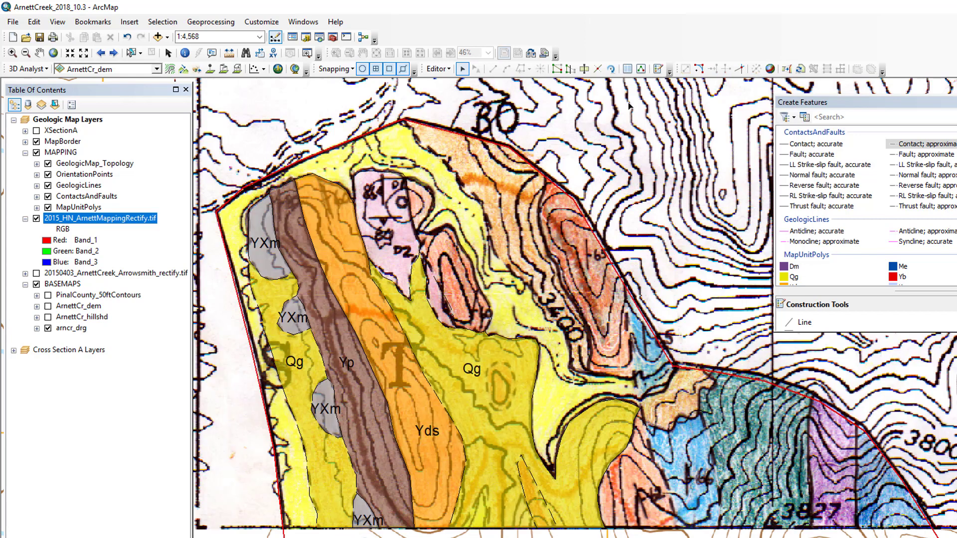
click(906, 148)
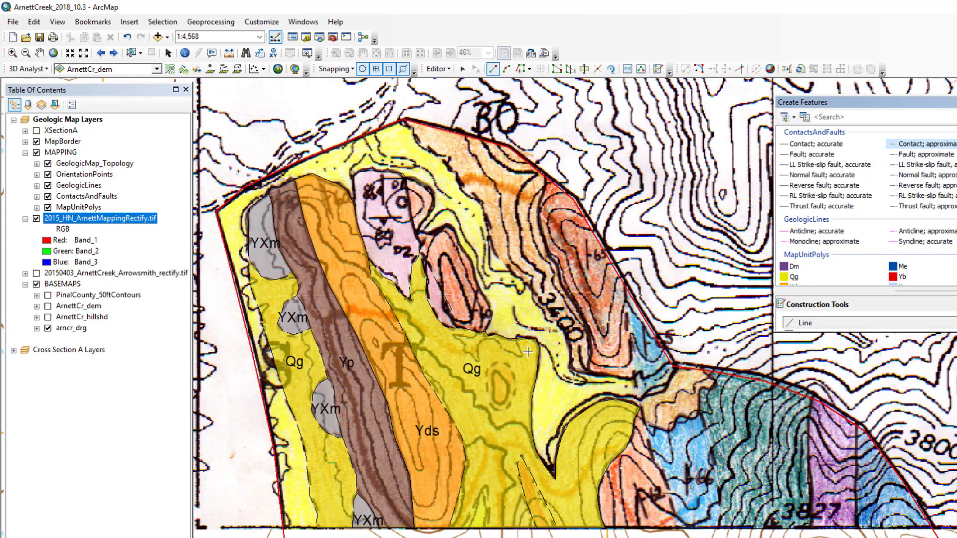
click(496, 363)
click(488, 371)
click(487, 394)
click(492, 405)
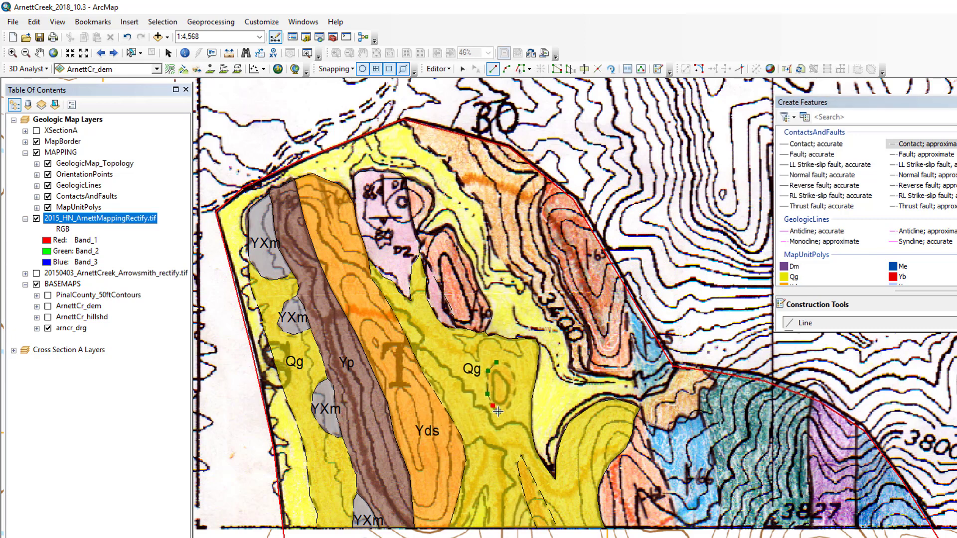
double_click(498, 412)
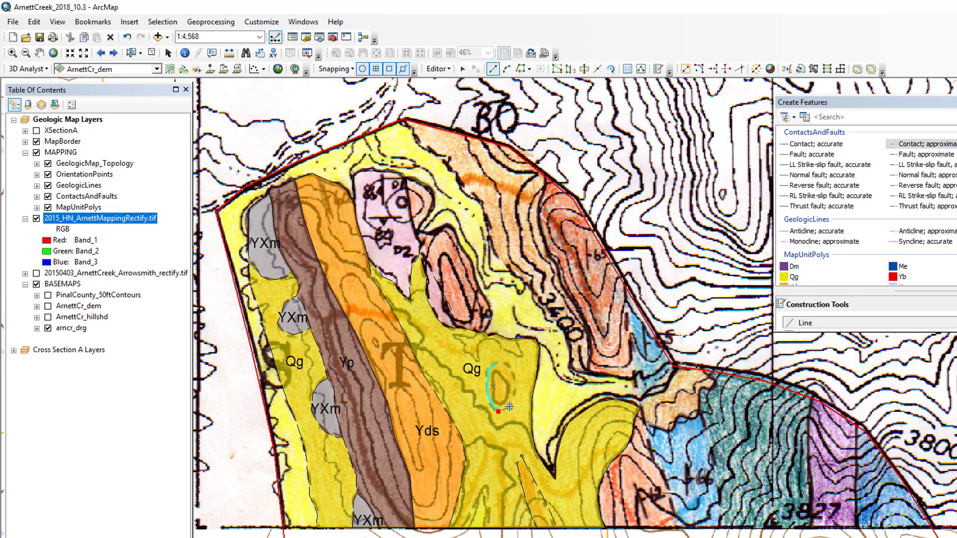
Trace the ellipse's right half as a second approximate contact, closing the outline
click(509, 408)
click(515, 395)
click(515, 386)
click(514, 375)
click(509, 364)
double_click(497, 365)
Draw an approximate contact looping up from the bottom edge and back down
click(488, 527)
click(486, 512)
click(482, 492)
click(476, 502)
click(474, 508)
click(469, 519)
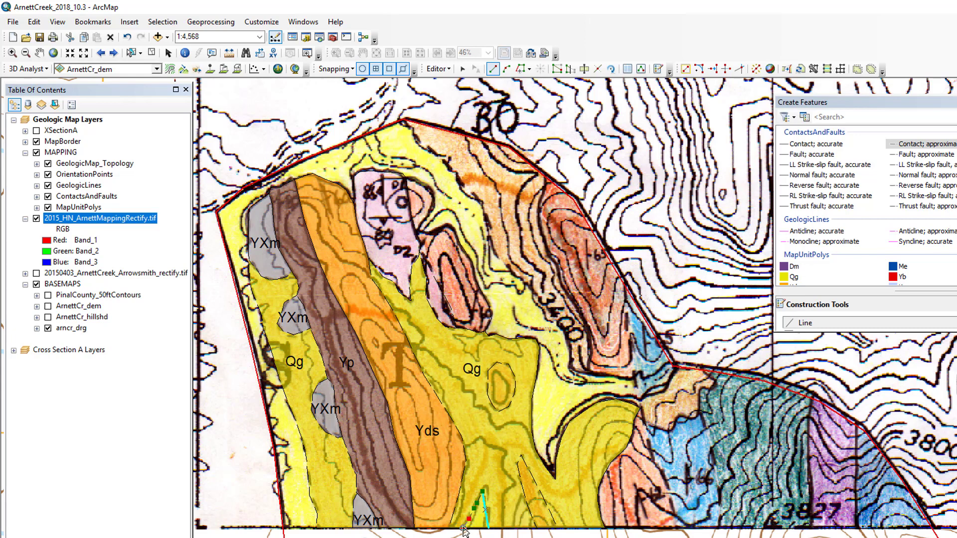
double_click(464, 529)
Add a short Contact; accurate line rising from the bottom edge
click(816, 143)
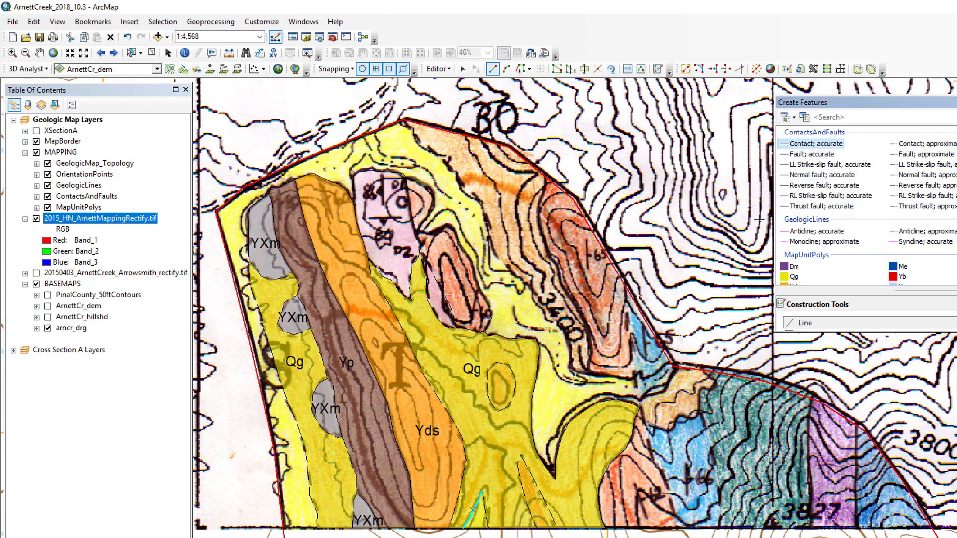
click(514, 528)
click(515, 513)
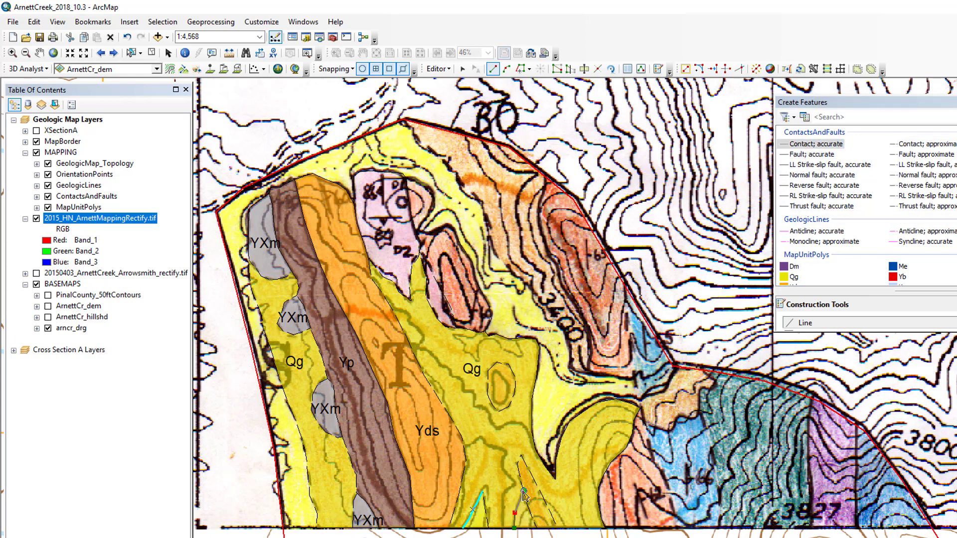
double_click(524, 494)
Select the two half-contacts forming the ellipse outline
click(814, 69)
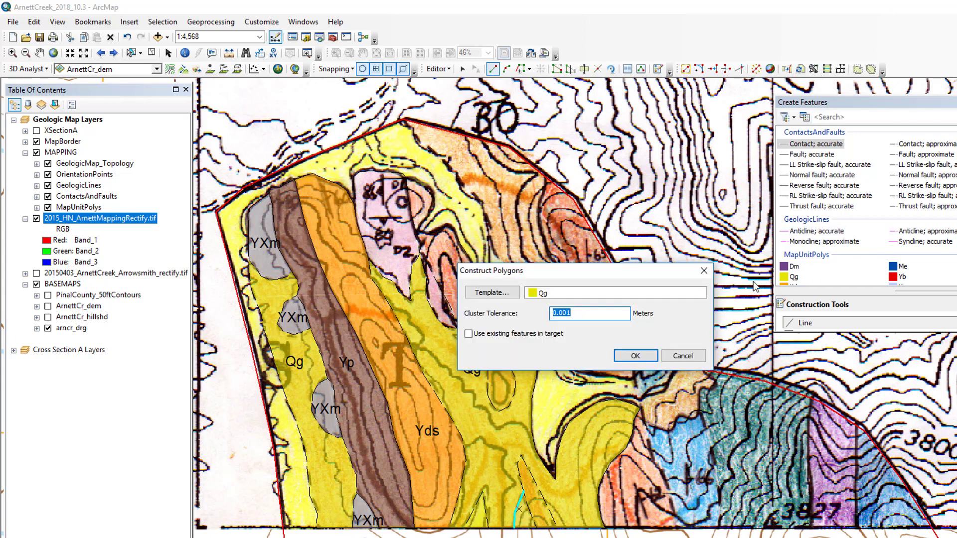
click(701, 361)
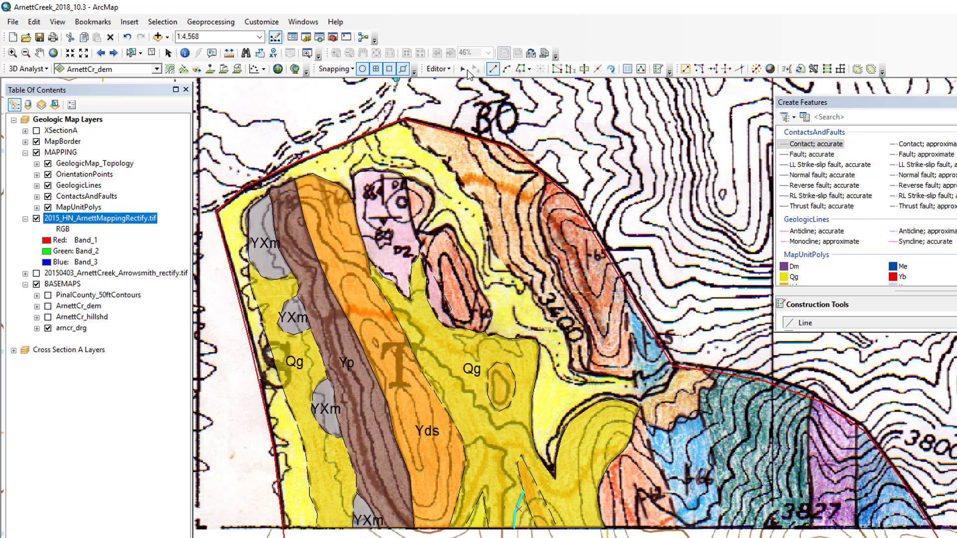
click(463, 70)
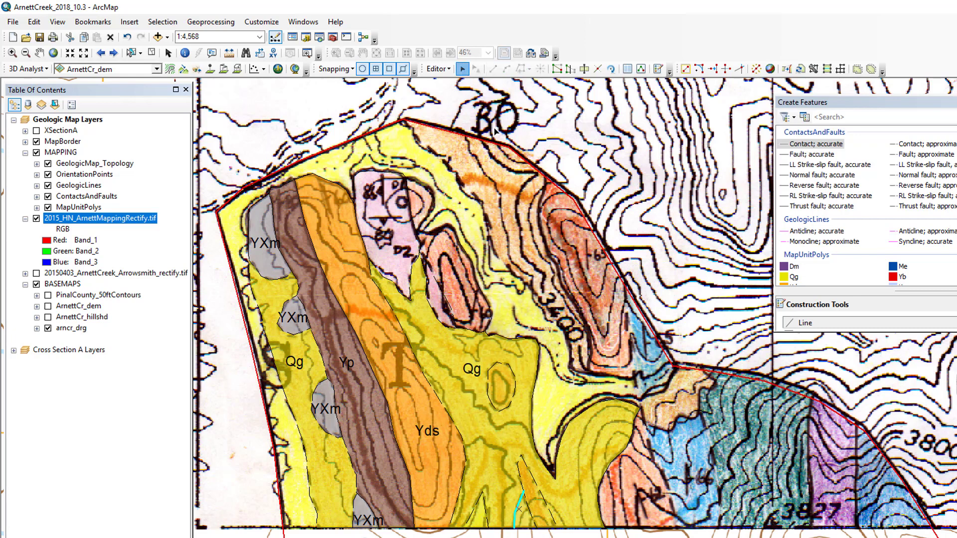
click(508, 409)
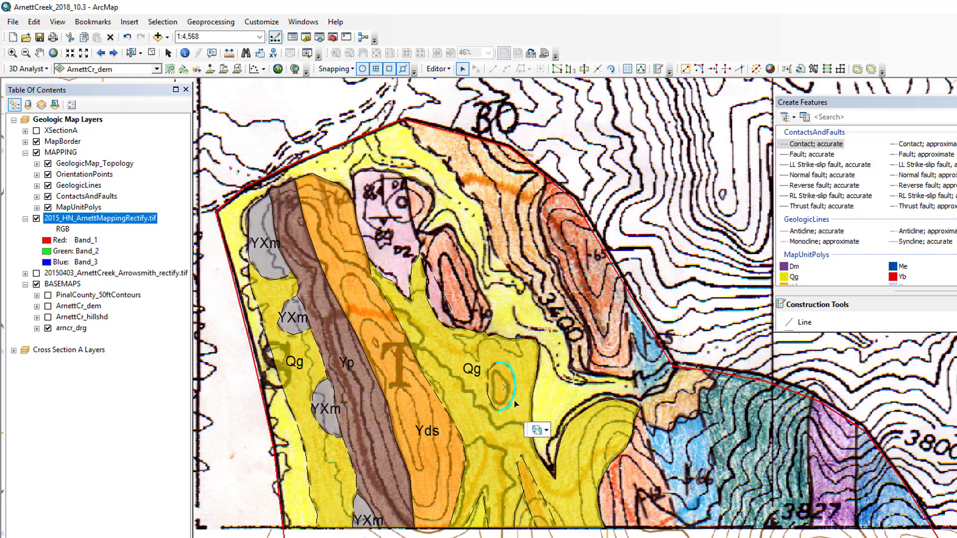
click(490, 402)
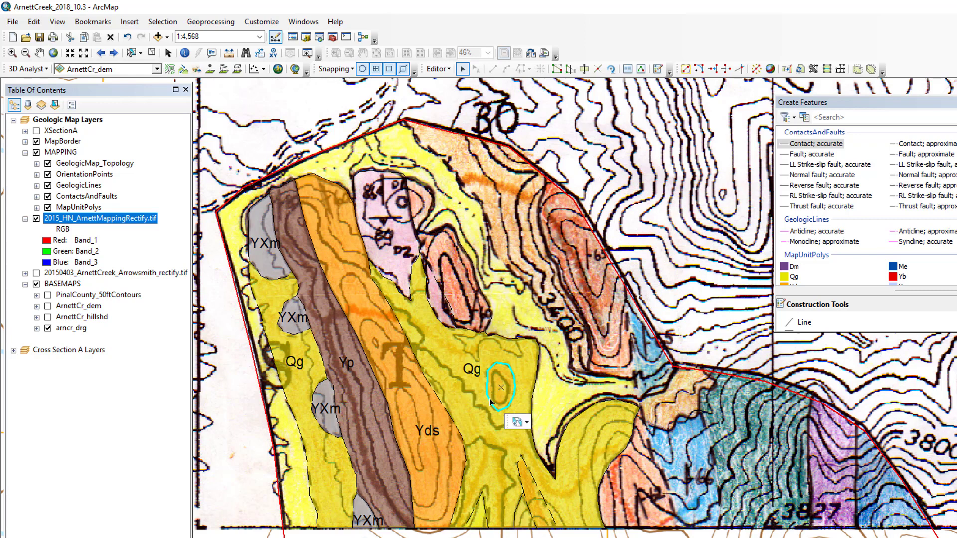
Construct a polygon inside the ellipse using the Yds map-unit template
click(813, 69)
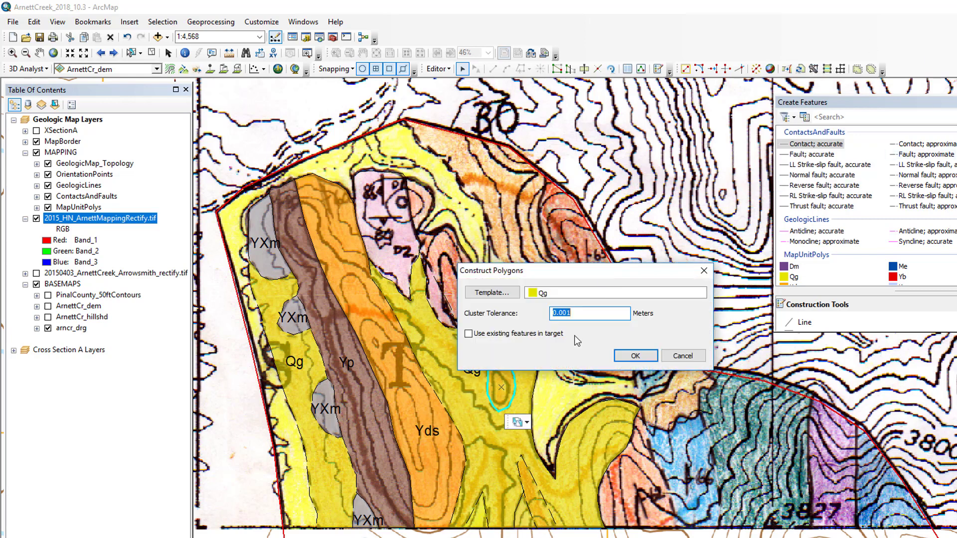
click(529, 292)
click(628, 248)
click(650, 420)
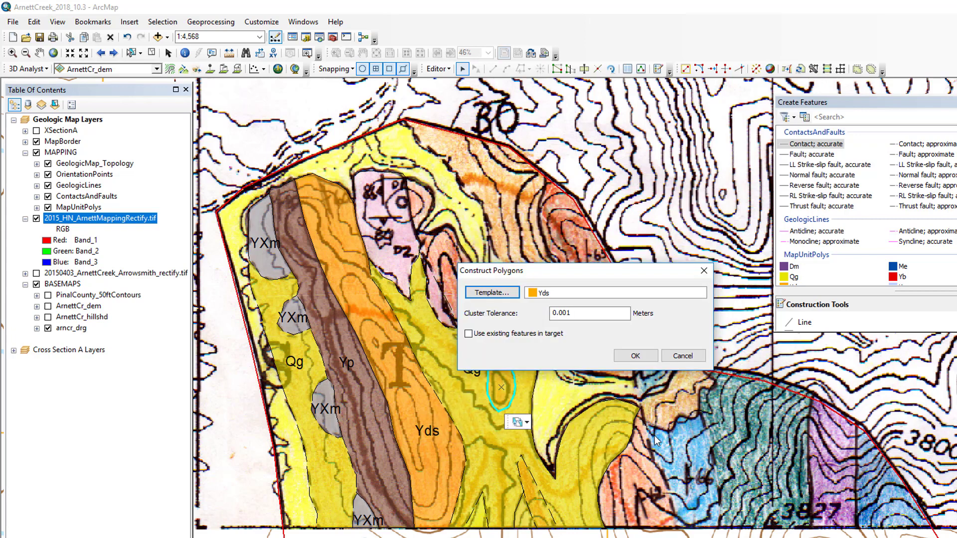
click(643, 356)
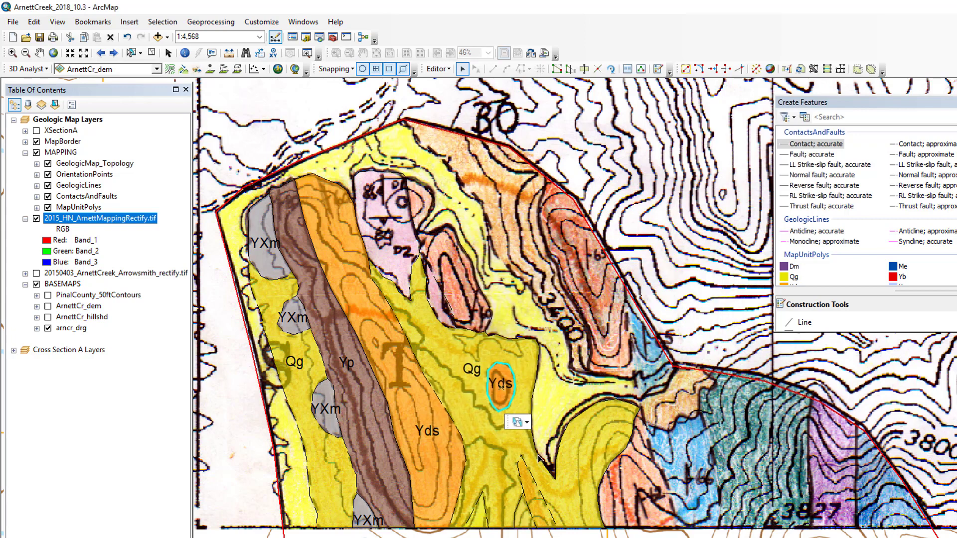
Build the Yds sliver polygon from the wedge lines plus the map's bottom border
click(539, 493)
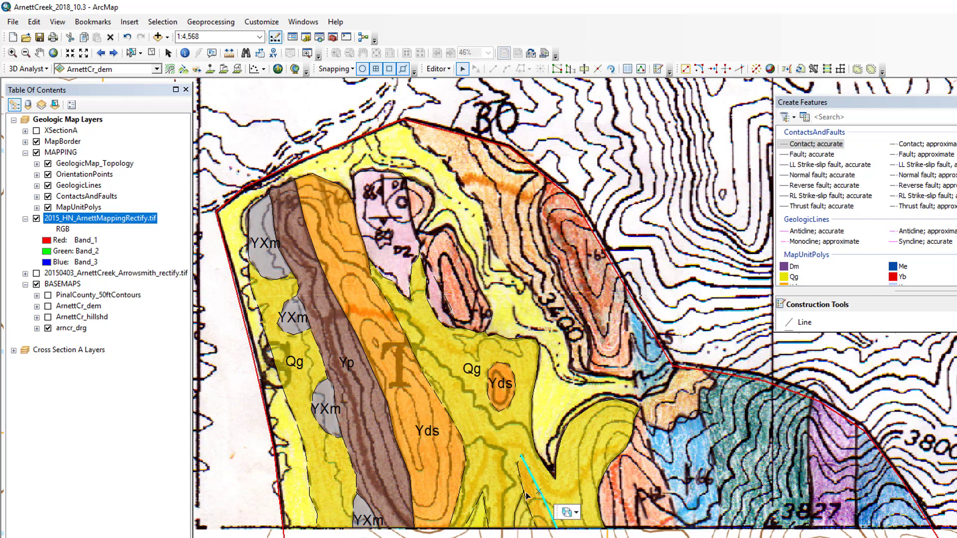
click(526, 497)
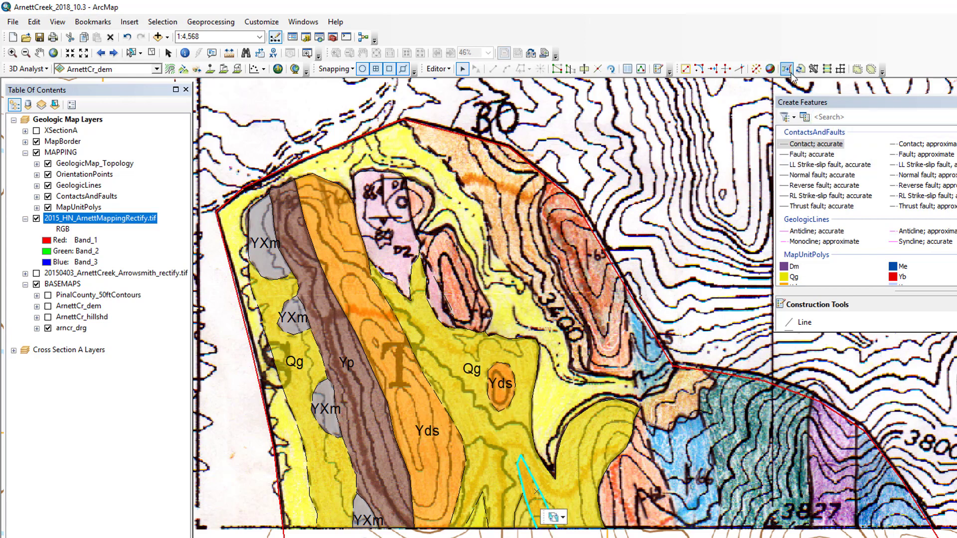
click(814, 70)
click(638, 357)
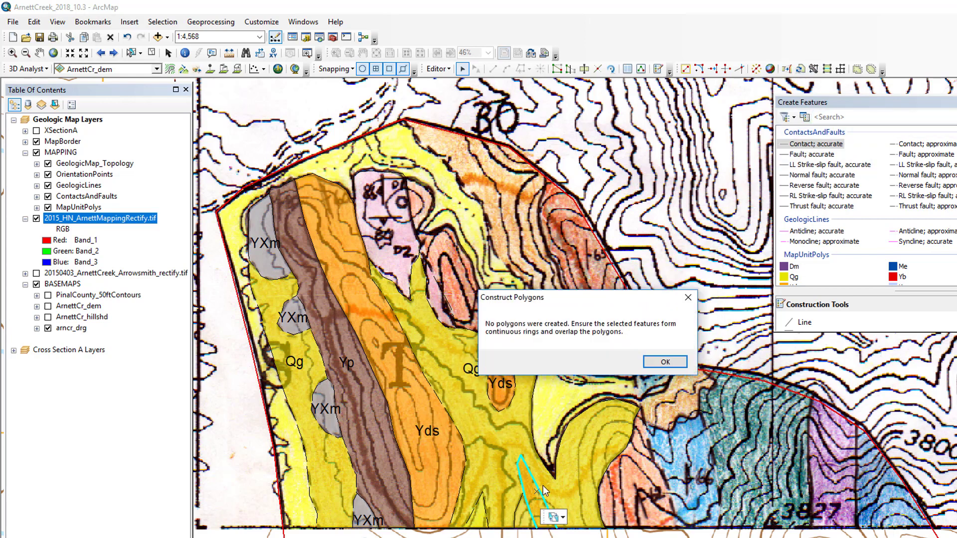
click(663, 362)
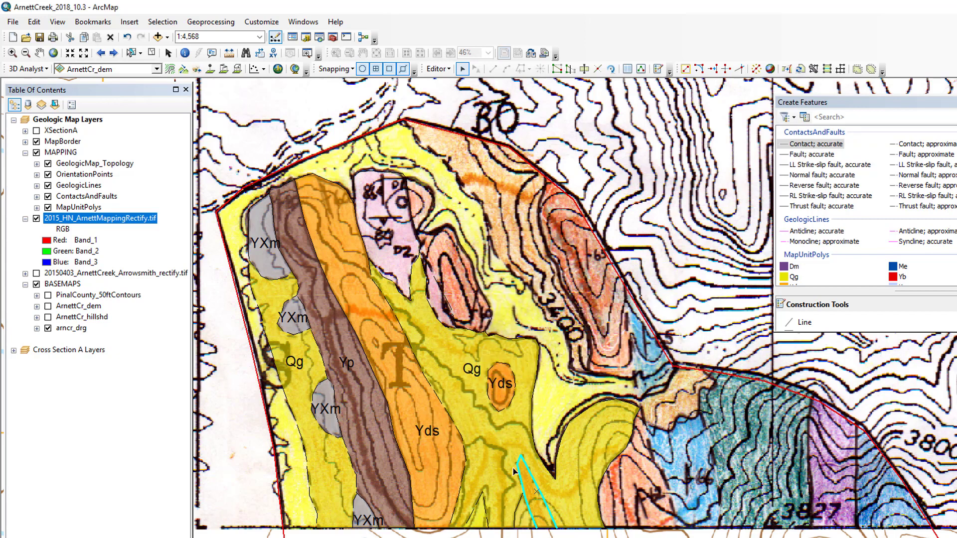
shift+click(549, 532)
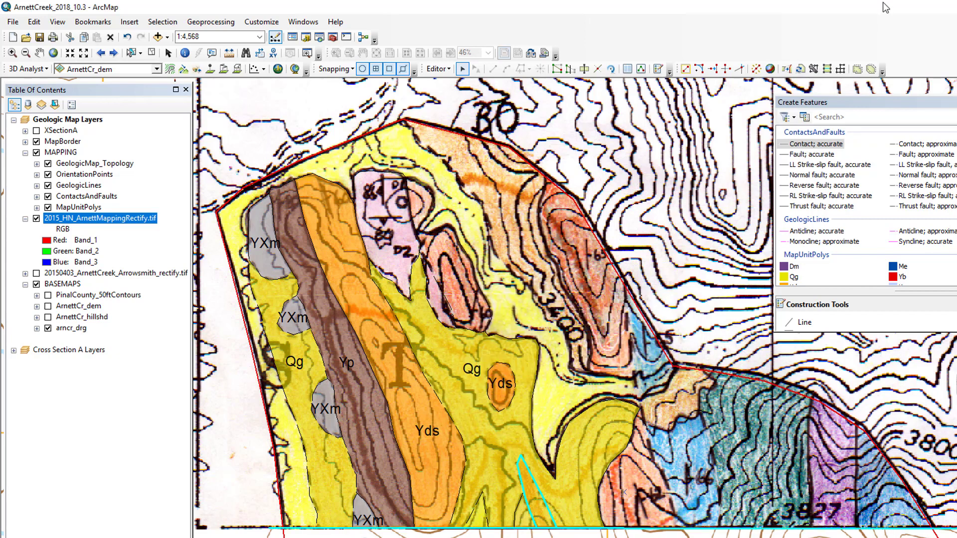
click(814, 69)
click(624, 356)
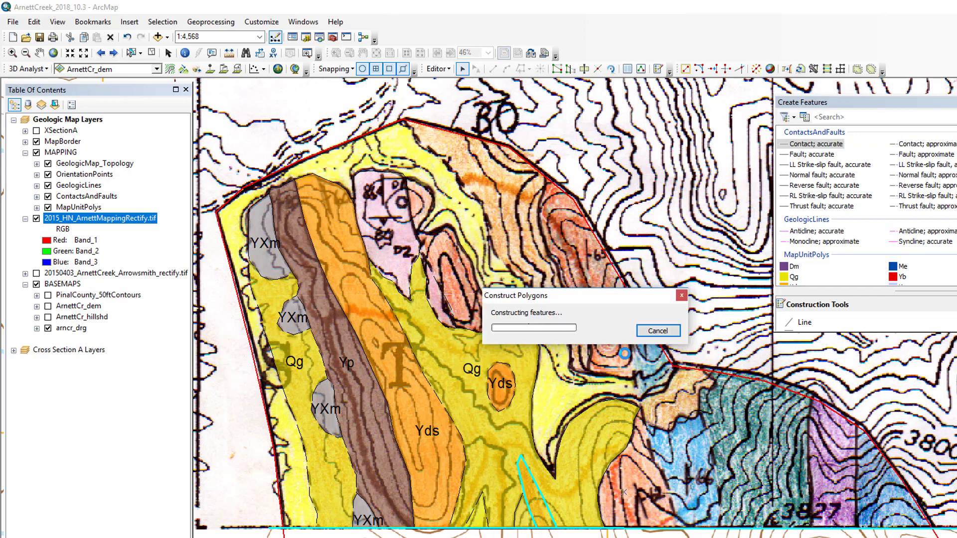
Select the short line, Yds sliver and bottom border, and construct a Yd polygon
click(518, 518)
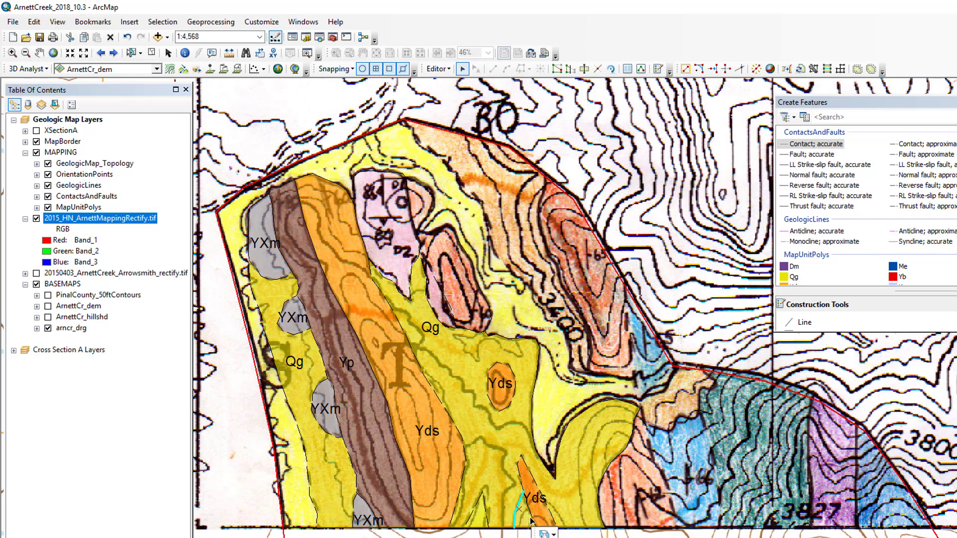
click(533, 521)
shift+click(528, 529)
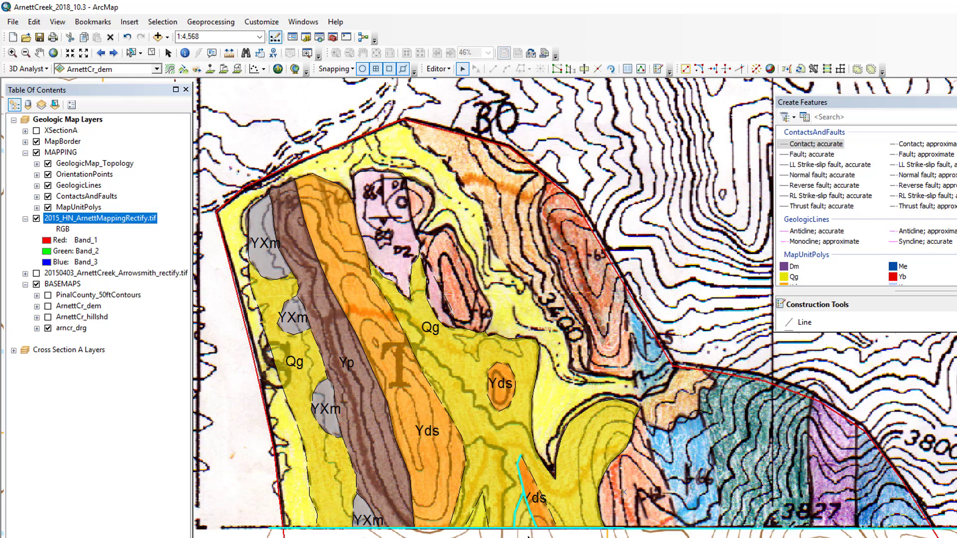
click(814, 69)
click(492, 294)
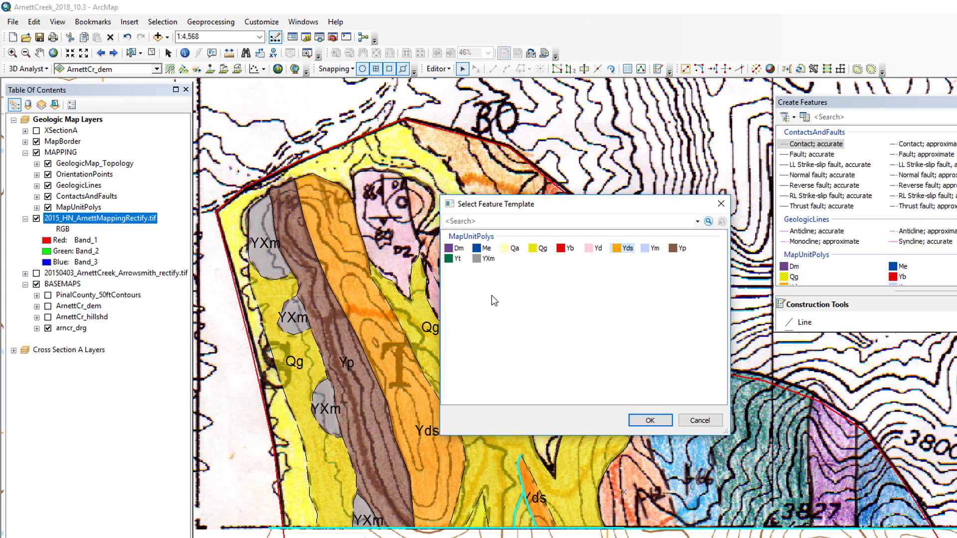
click(594, 249)
click(643, 420)
click(636, 356)
Adjust the selection of contact segments and the Qg polygon near the bottom edge
click(474, 516)
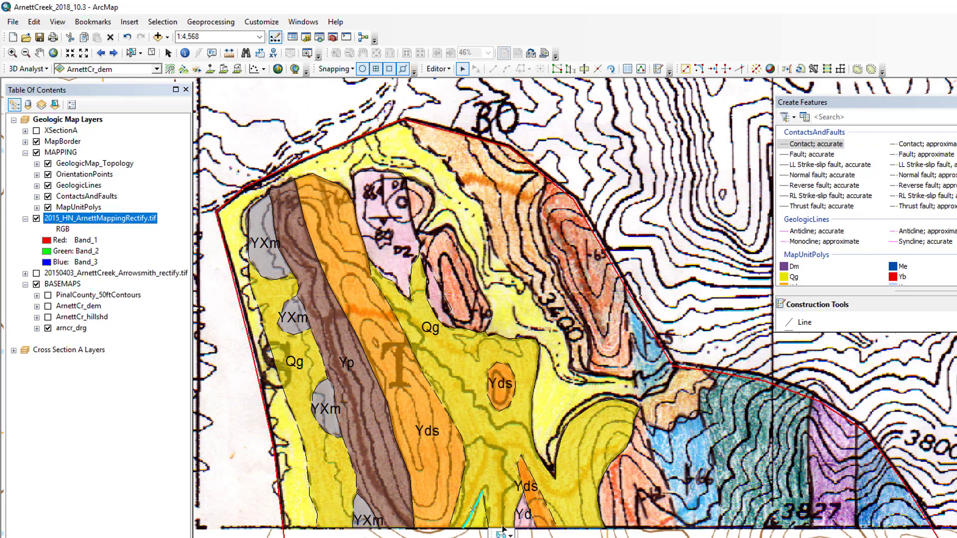
click(473, 527)
click(820, 142)
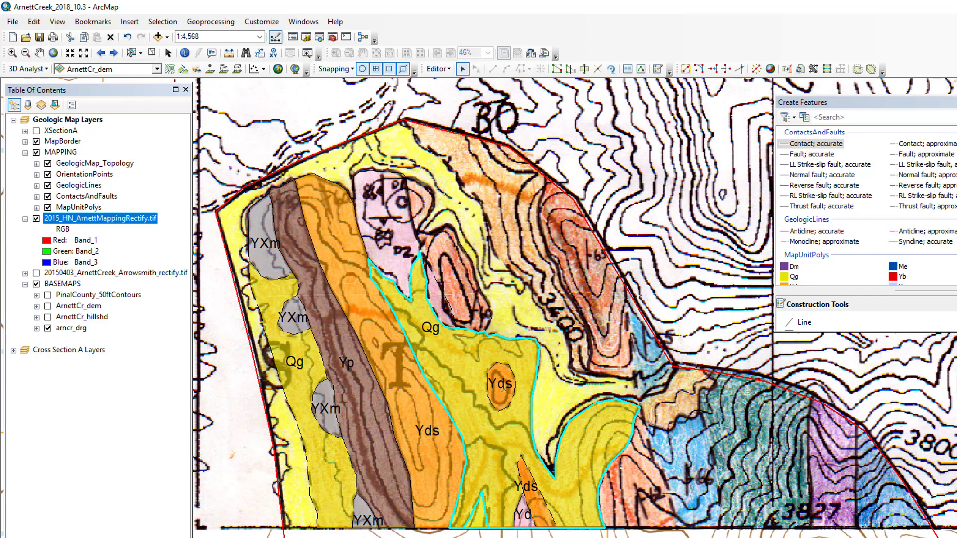
click(463, 529)
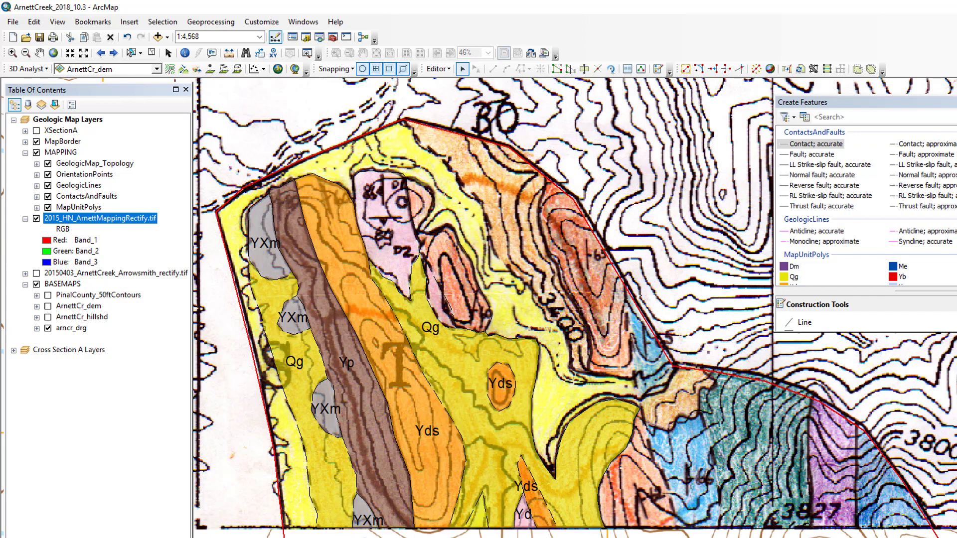
click(472, 523)
click(475, 528)
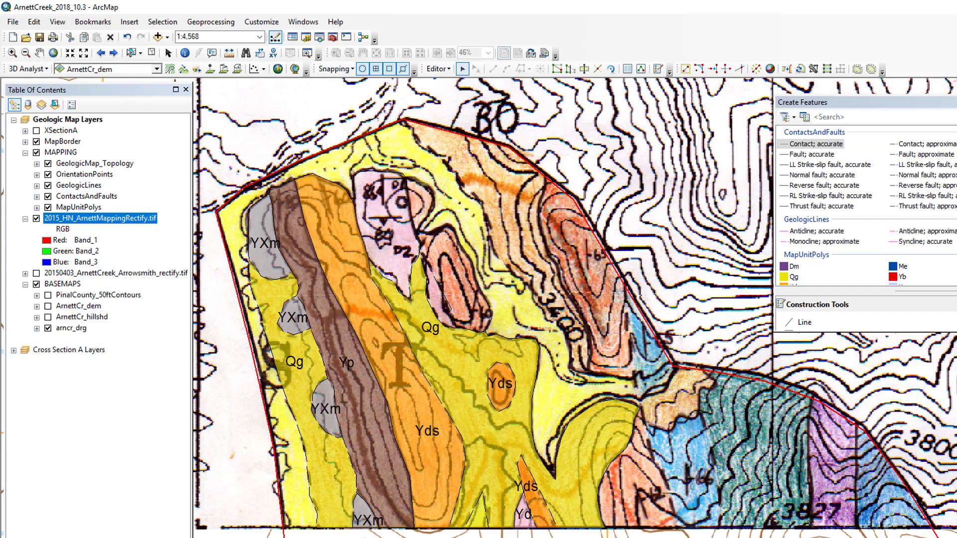
click(476, 528)
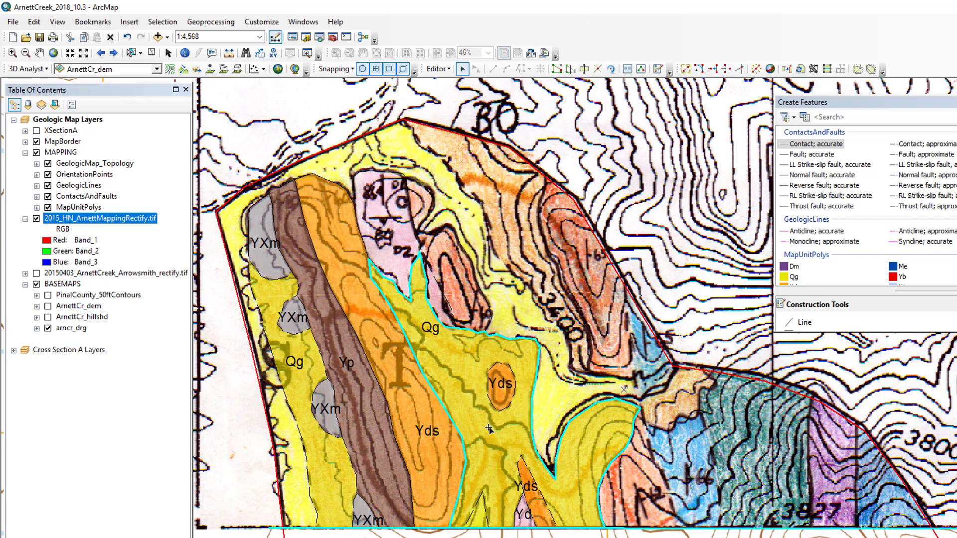
key(Delete)
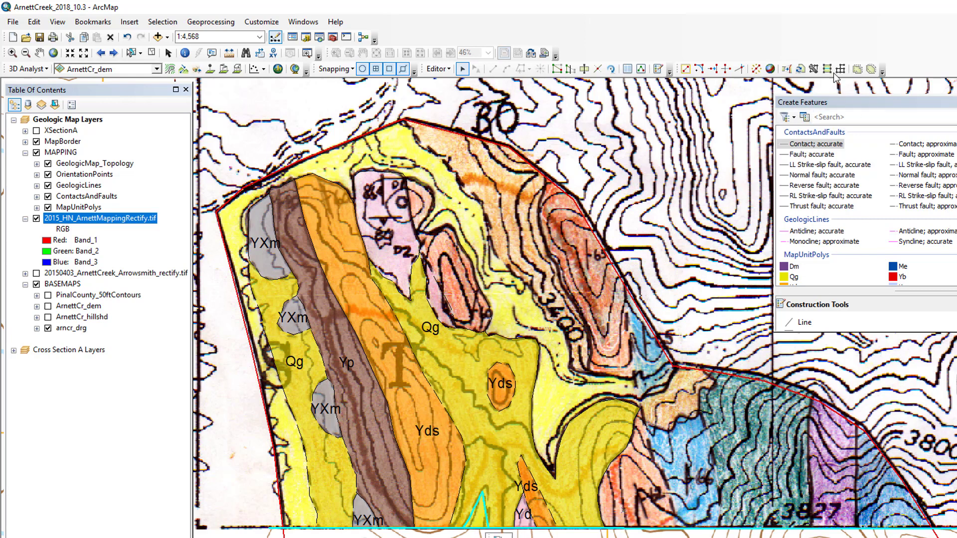
Construct a Qa polygon in the pocket at the bottom edge
click(814, 69)
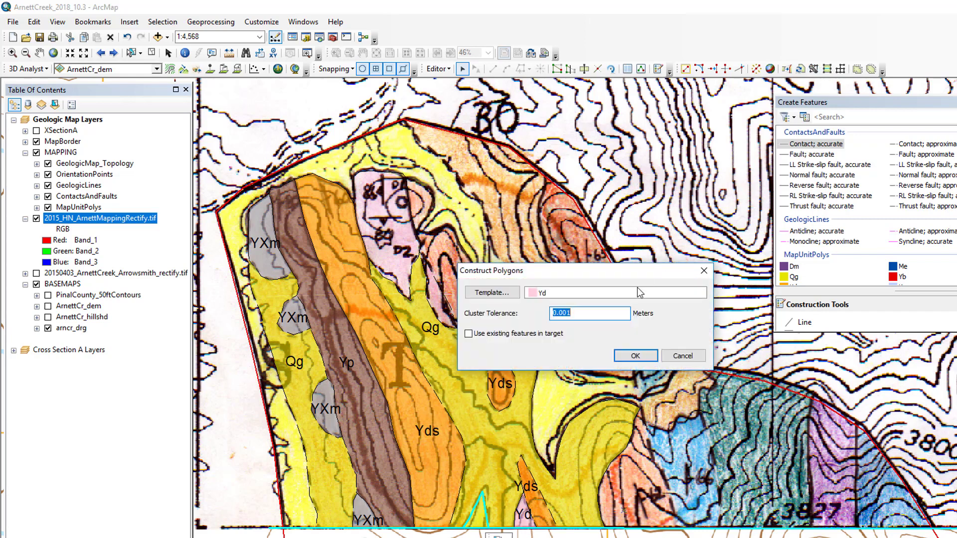
click(503, 292)
click(512, 248)
click(642, 421)
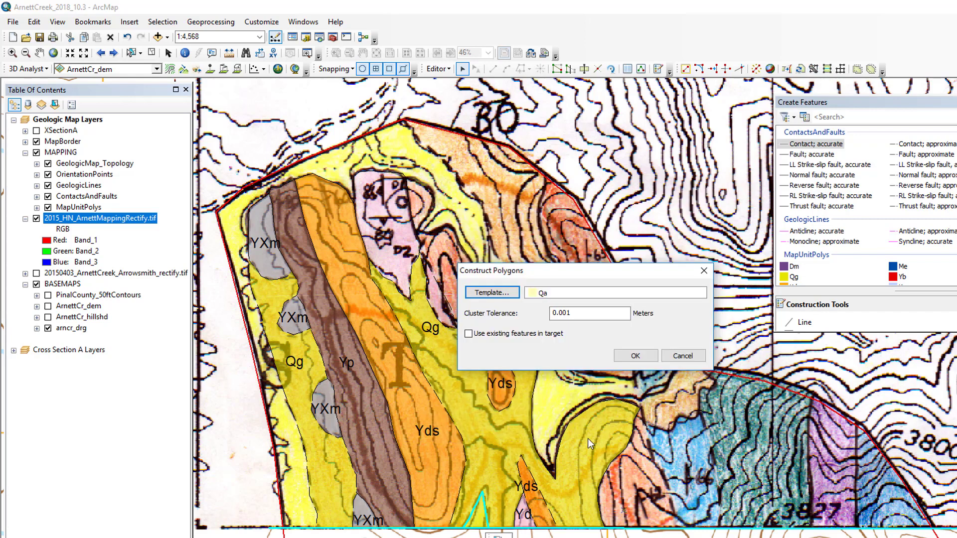
click(637, 354)
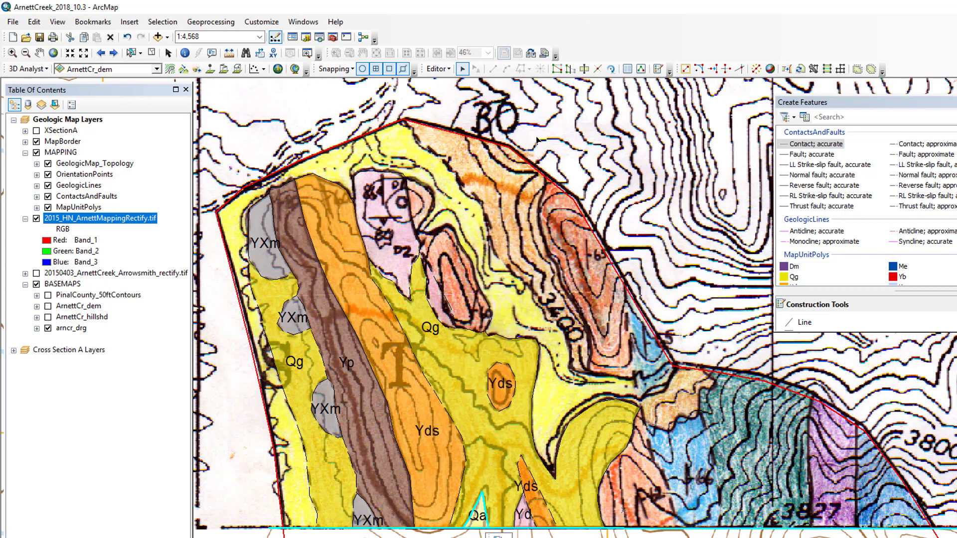
Save the editing session's edits, then save the ArcMap document
click(438, 68)
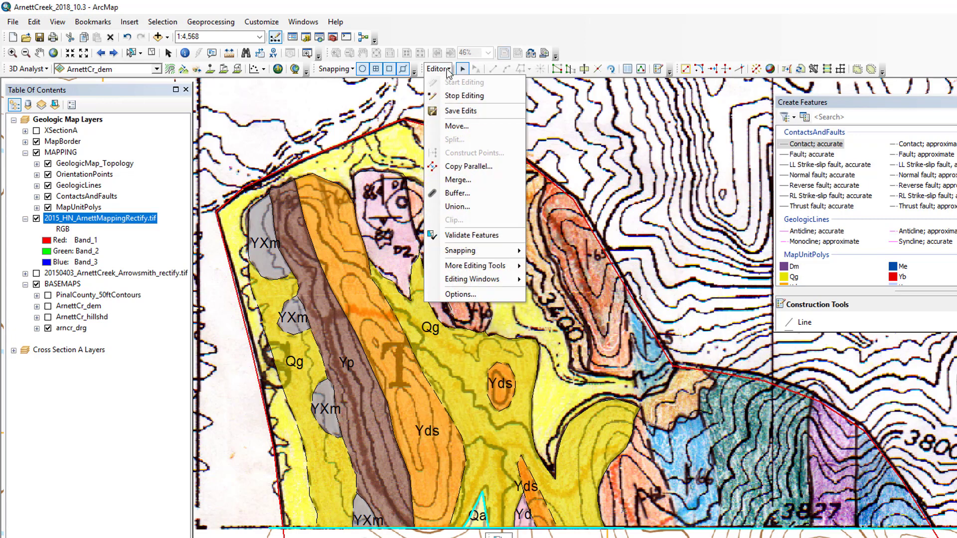
click(461, 111)
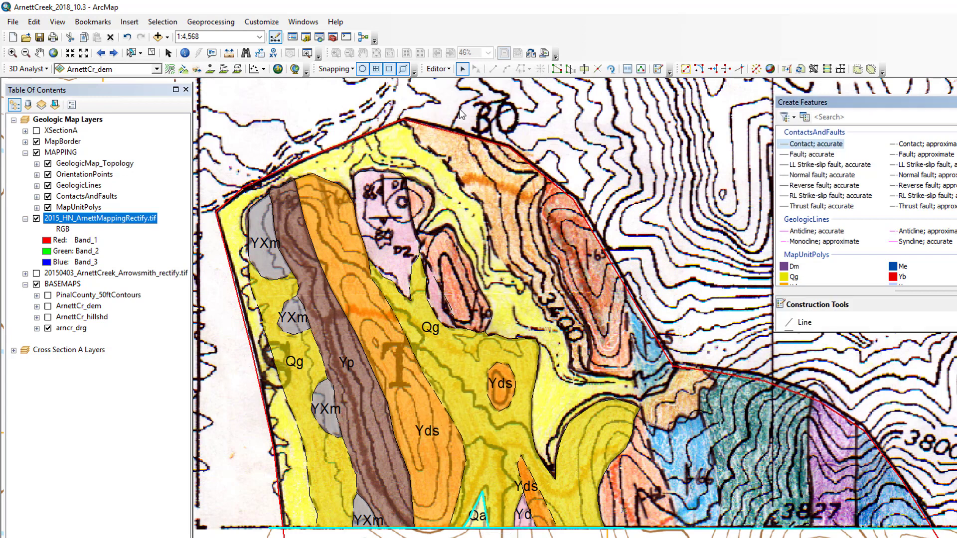
click(13, 22)
click(31, 64)
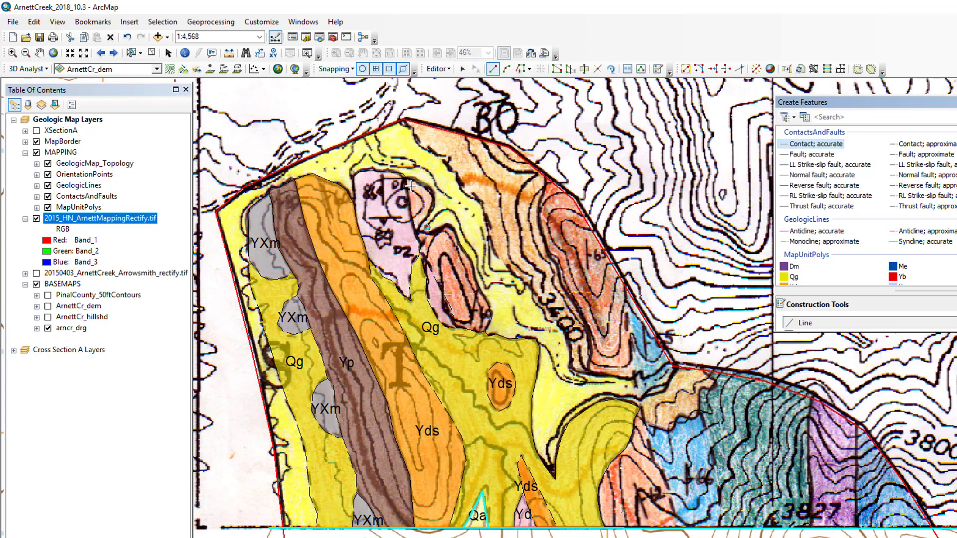
Sketch two accurate contact lines, one near the pink unit and one at the eastern boundary
click(414, 186)
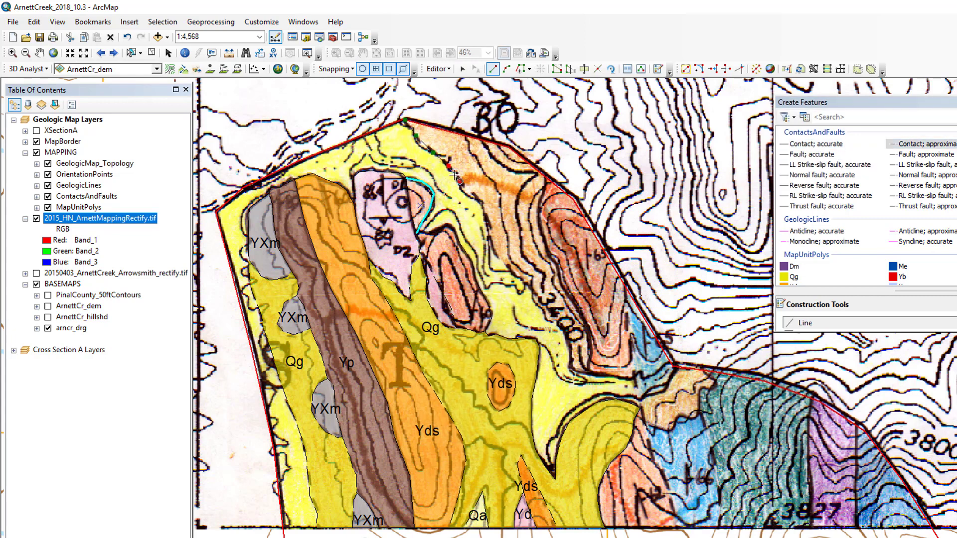
key(F2)
click(515, 276)
key(F2)
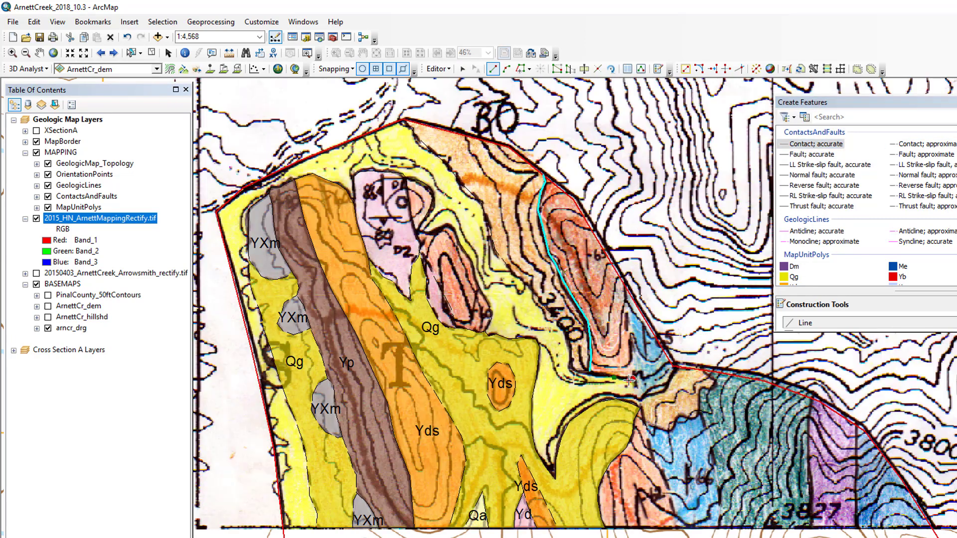
Draw a three-vertex contact line with the Contact; approximate template
click(924, 144)
click(626, 286)
click(628, 320)
click(627, 344)
key(F2)
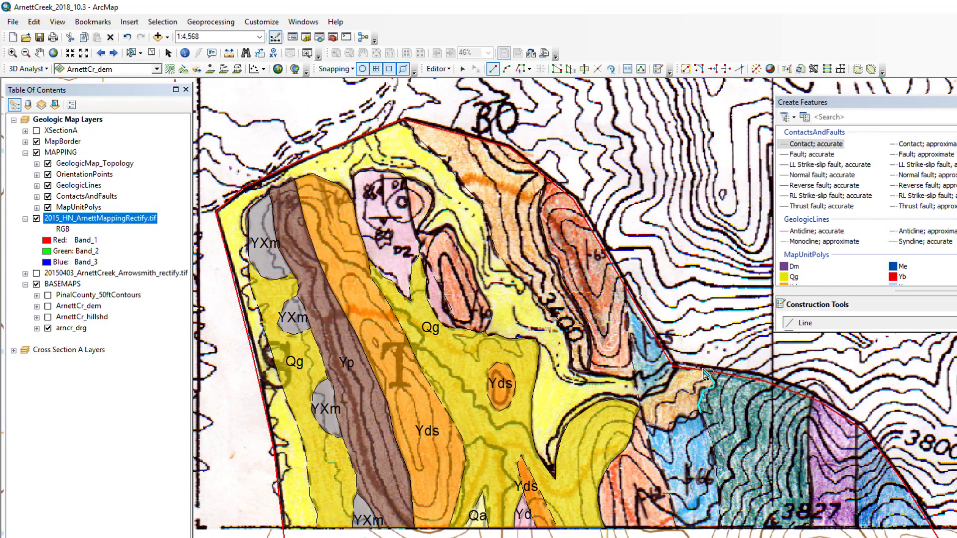
Add another contact line further east, then hide the scanned field map raster
click(857, 426)
click(856, 468)
click(854, 527)
key(F2)
click(37, 218)
click(36, 218)
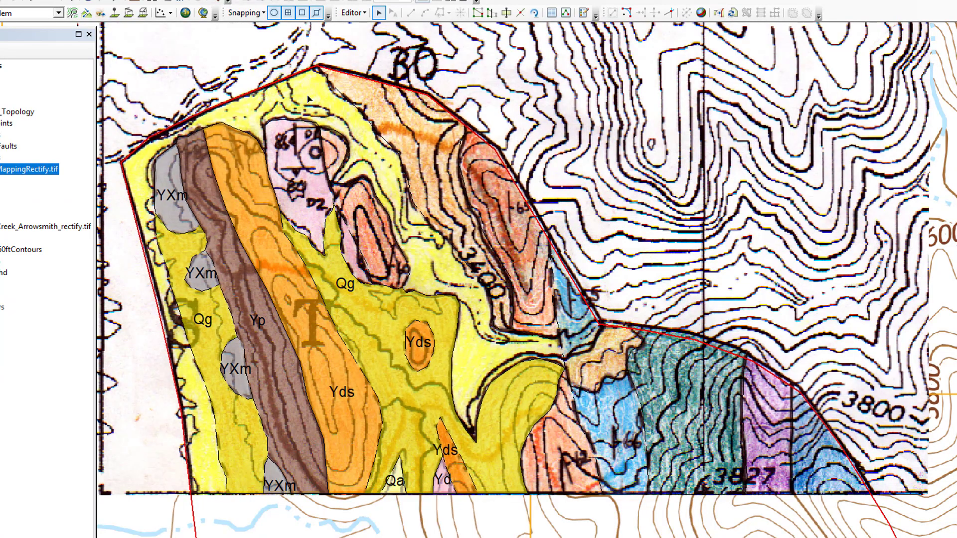
Select the western, northern and eastern map boundary segments
click(172, 369)
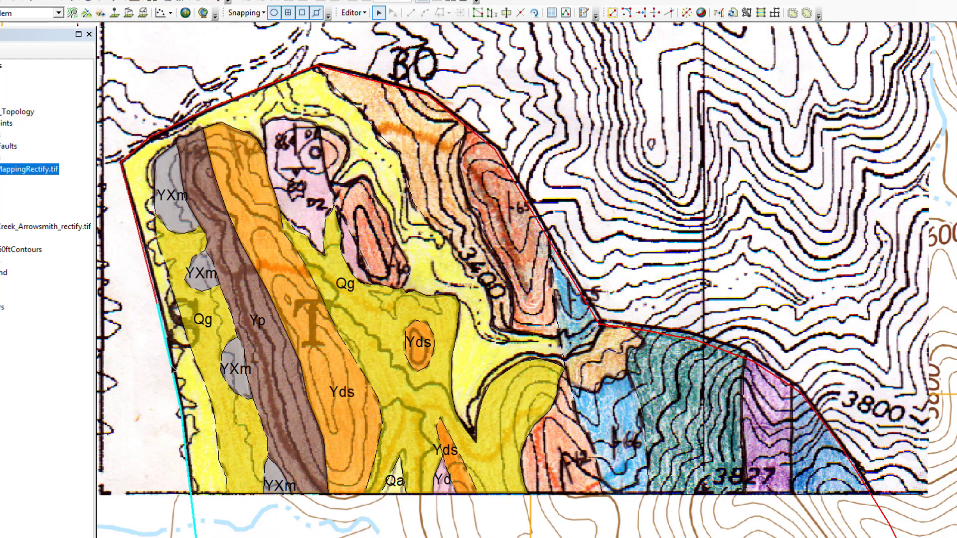
shift+click(153, 285)
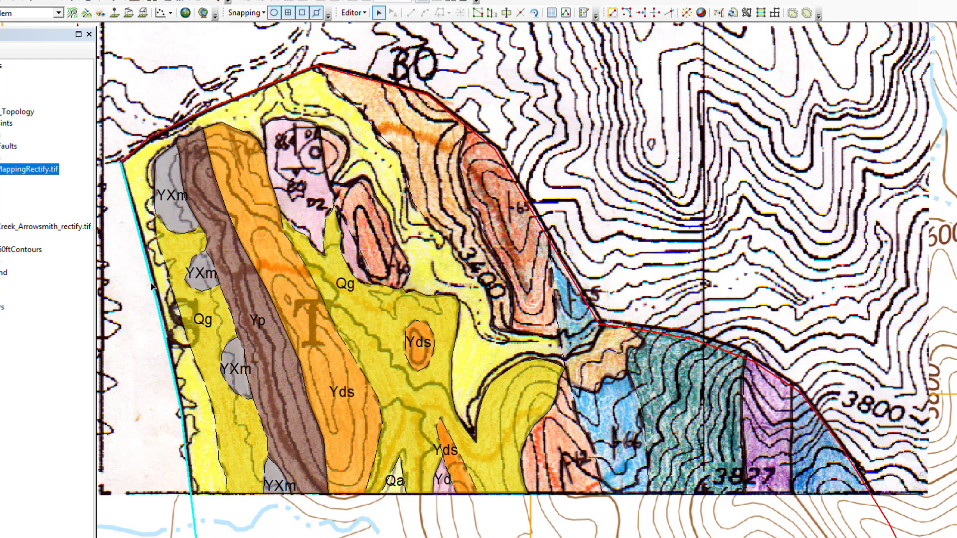
shift+click(169, 132)
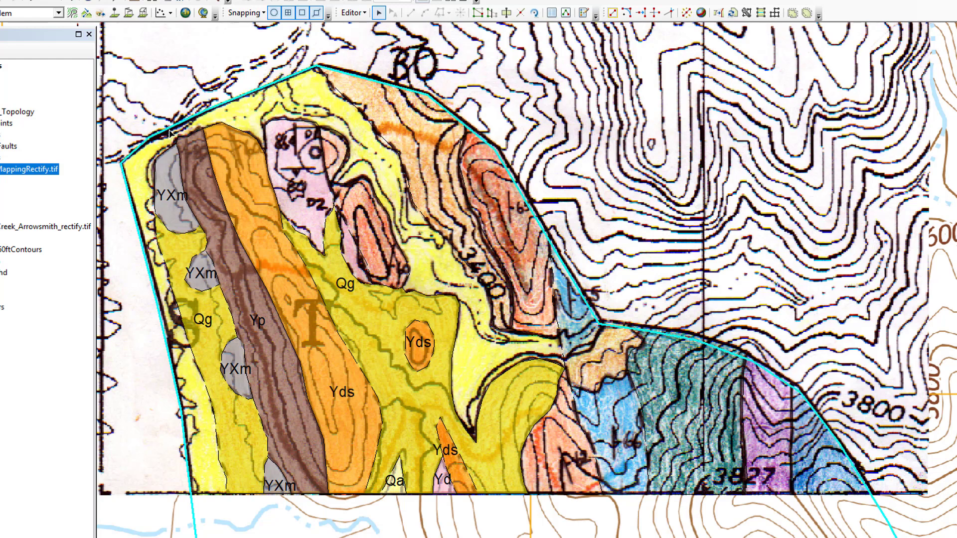
shift+click(349, 102)
shift+click(447, 245)
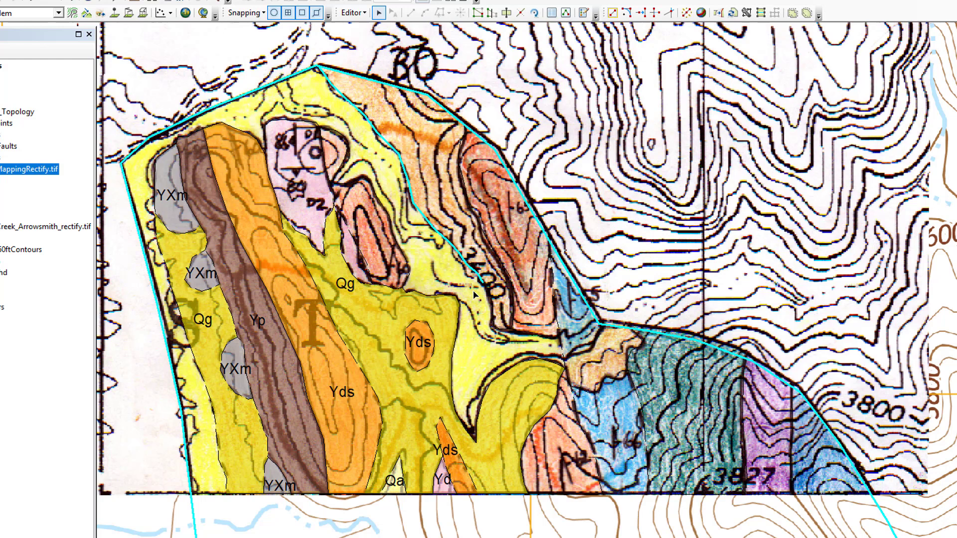
shift+click(496, 319)
shift+click(548, 340)
Add the contacts and bottom boundary to the selection, then build polygons from them
shift+click(562, 357)
shift+click(471, 413)
shift+click(387, 250)
shift+click(332, 164)
shift+click(267, 127)
shift+click(247, 134)
shift+click(158, 185)
shift+click(168, 264)
shift+click(210, 495)
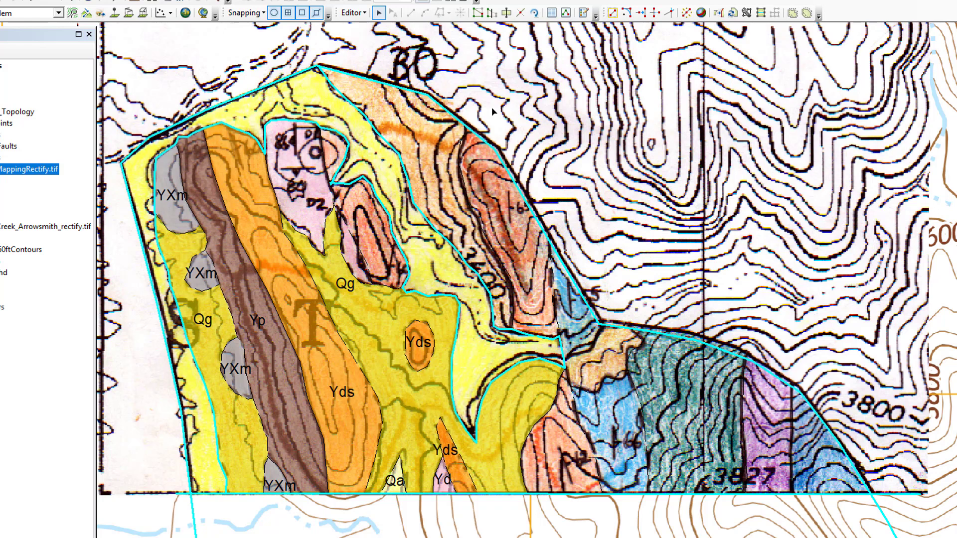
click(746, 12)
click(560, 313)
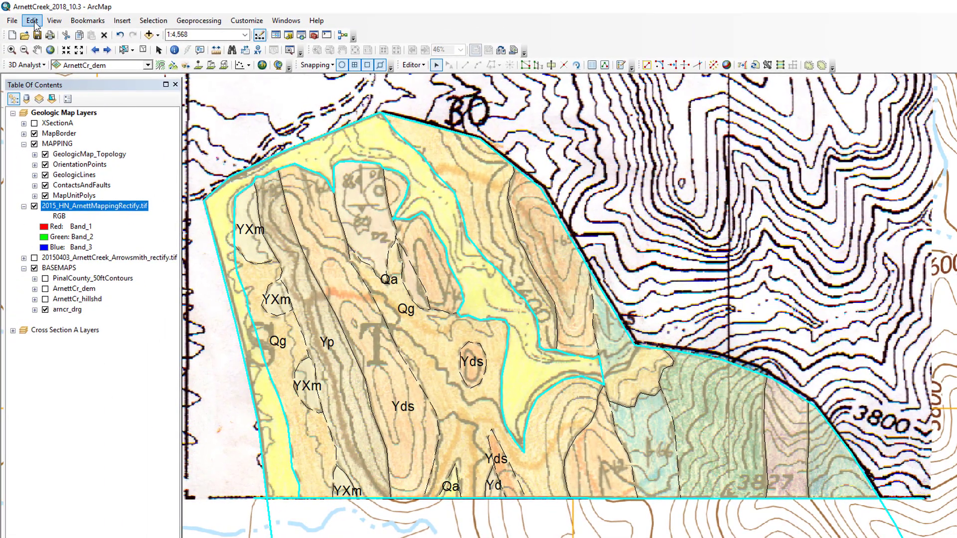
Undo the polygon construction and split the western boundary line at its vertex
click(33, 22)
click(57, 33)
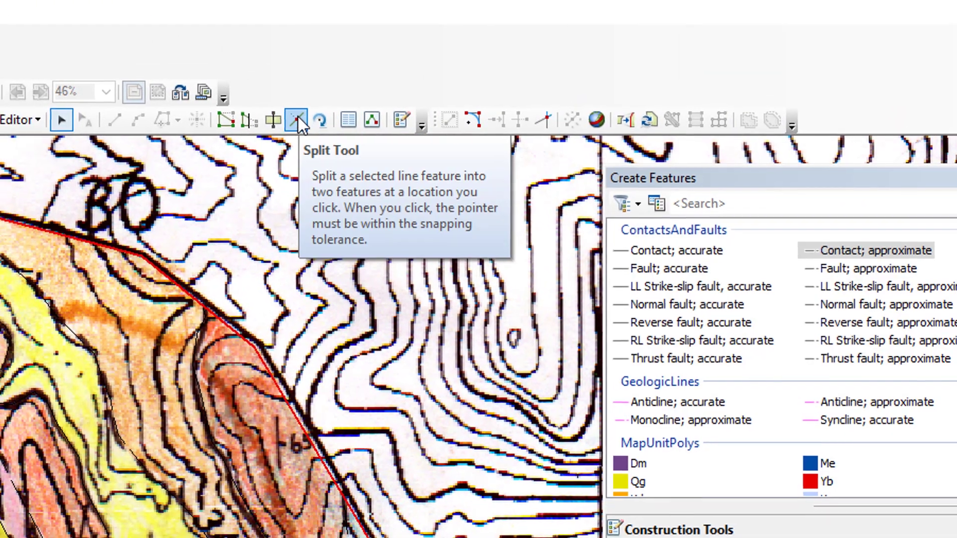
click(295, 119)
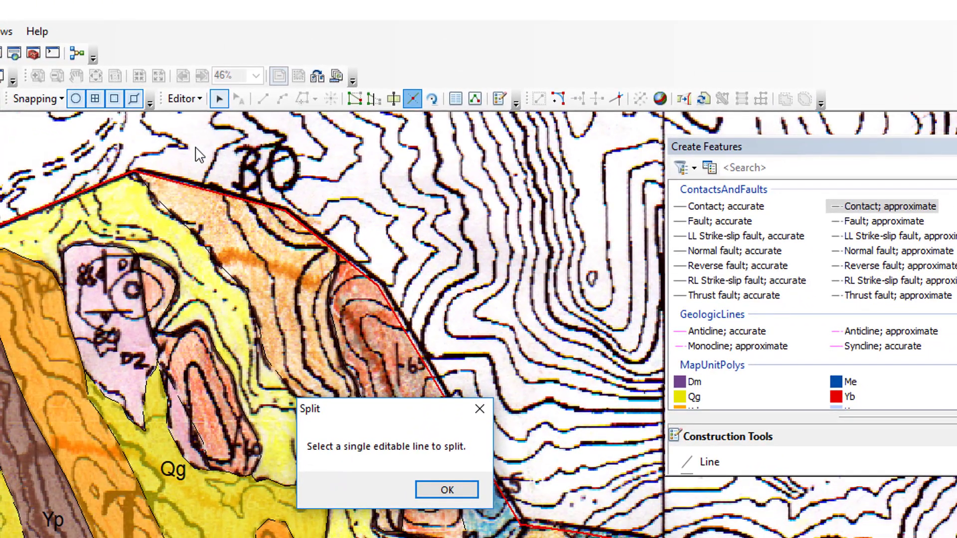
click(479, 410)
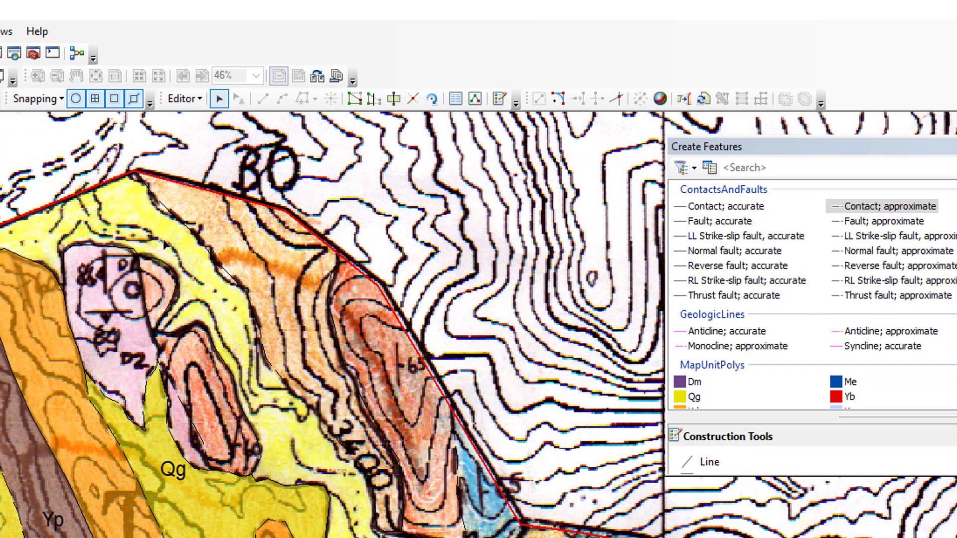
double_click(137, 177)
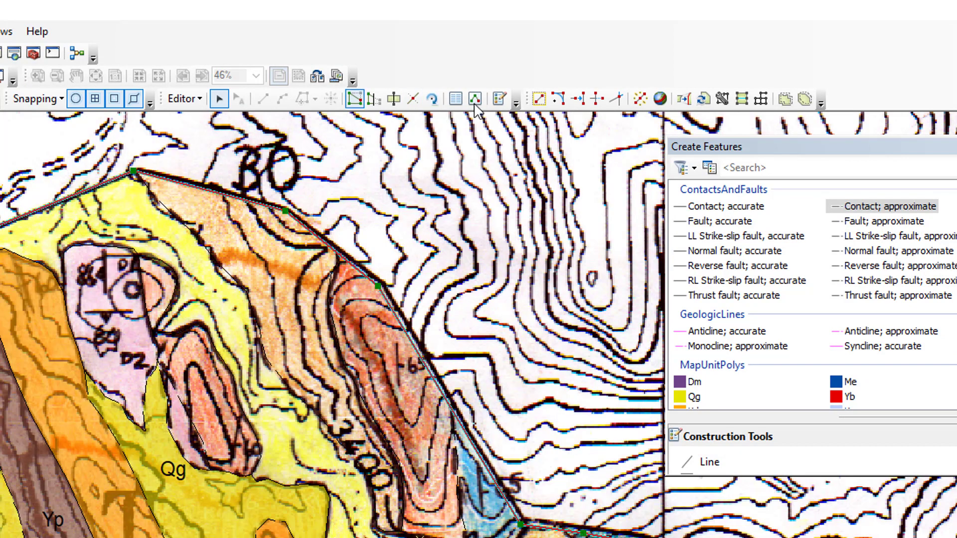
click(413, 98)
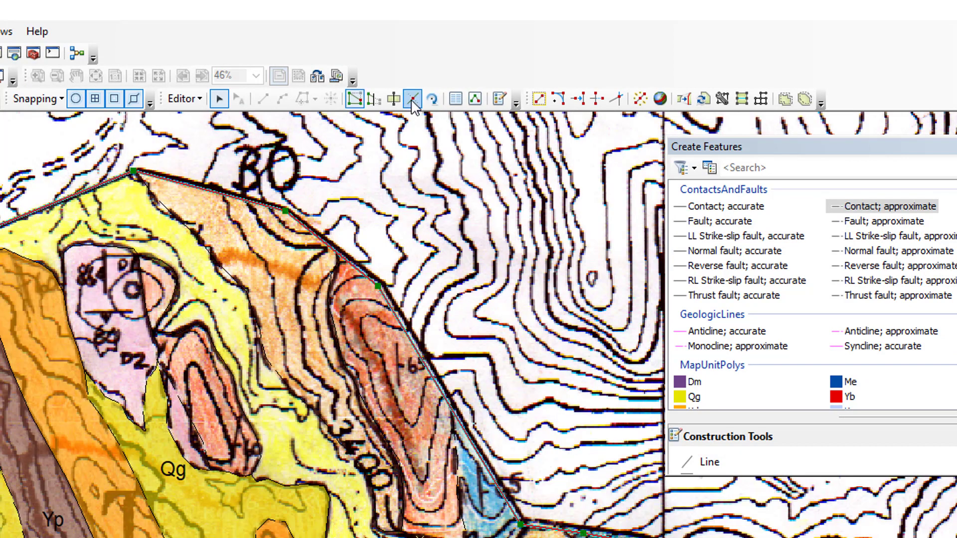
click(138, 170)
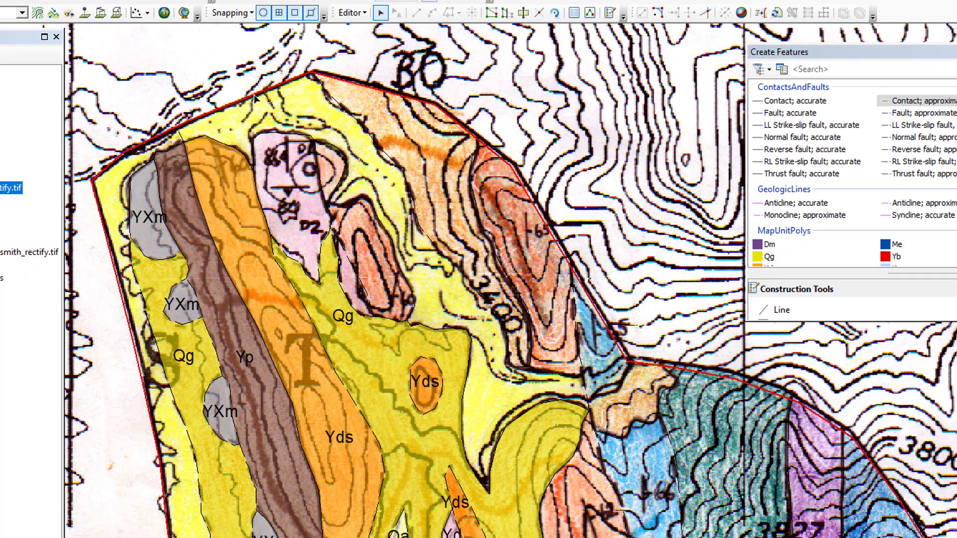
Select the top-left and western boundary segments beside YXm, excluding the YXm polygon
click(254, 98)
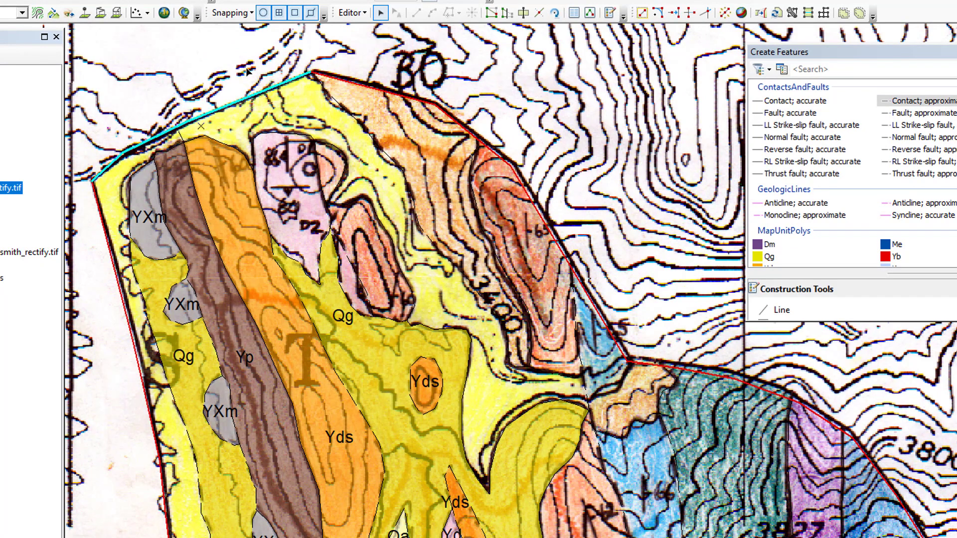
click(345, 81)
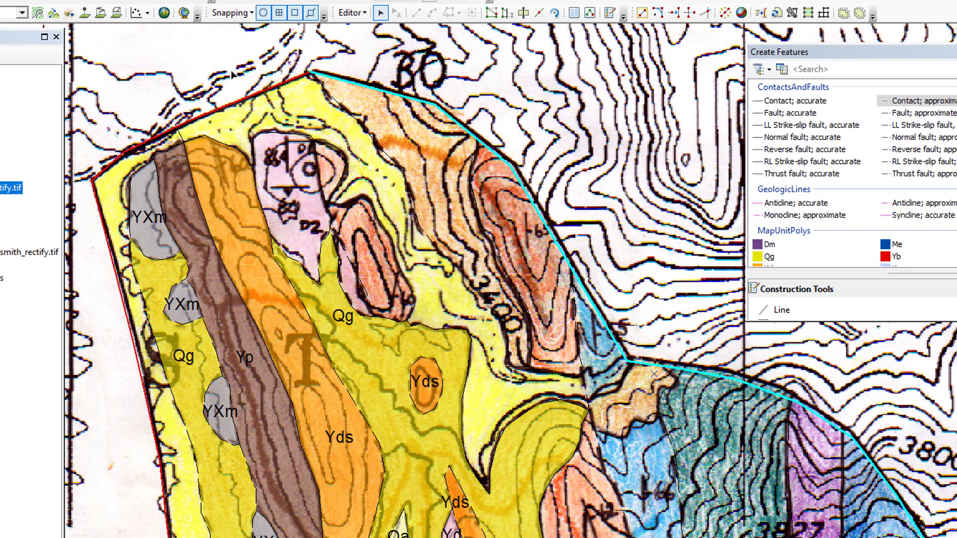
click(215, 86)
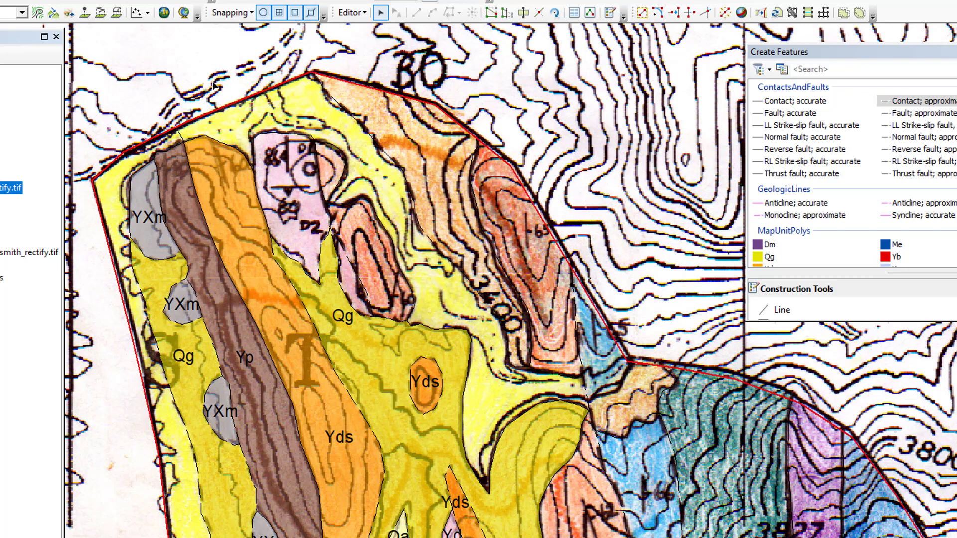
click(244, 104)
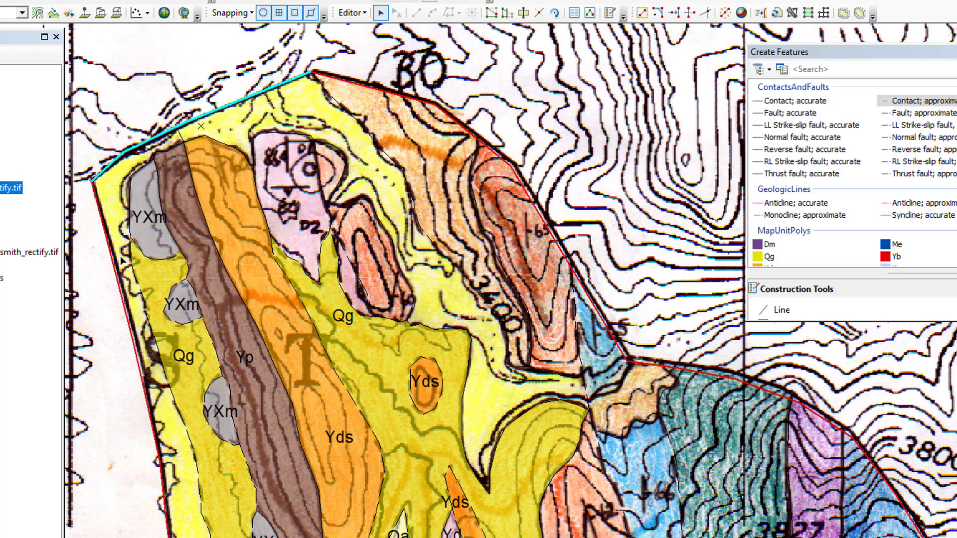
shift+click(117, 275)
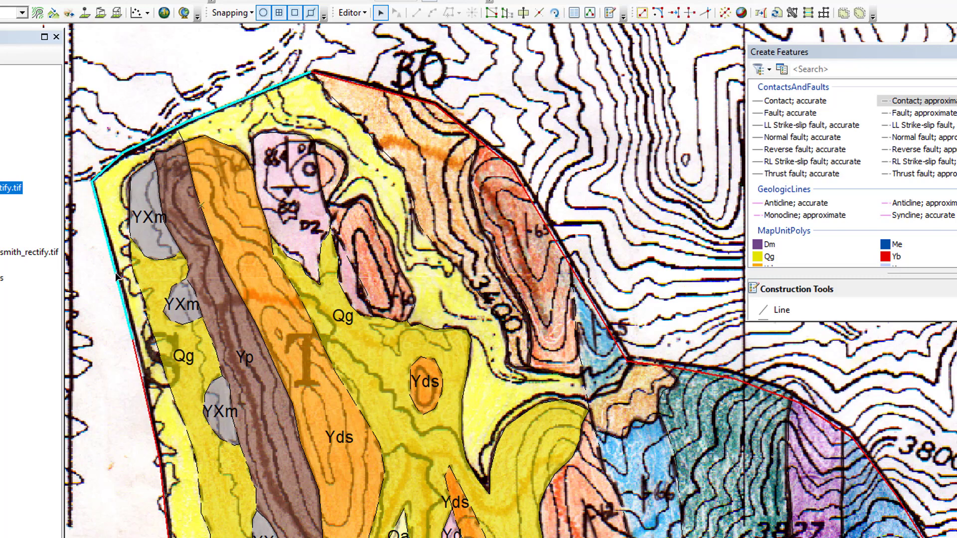
shift+click(130, 235)
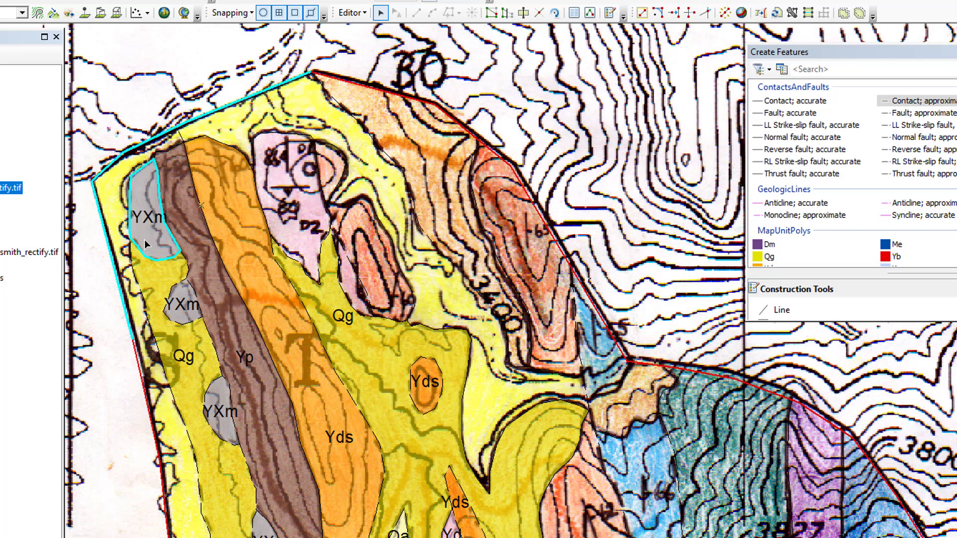
shift+click(129, 229)
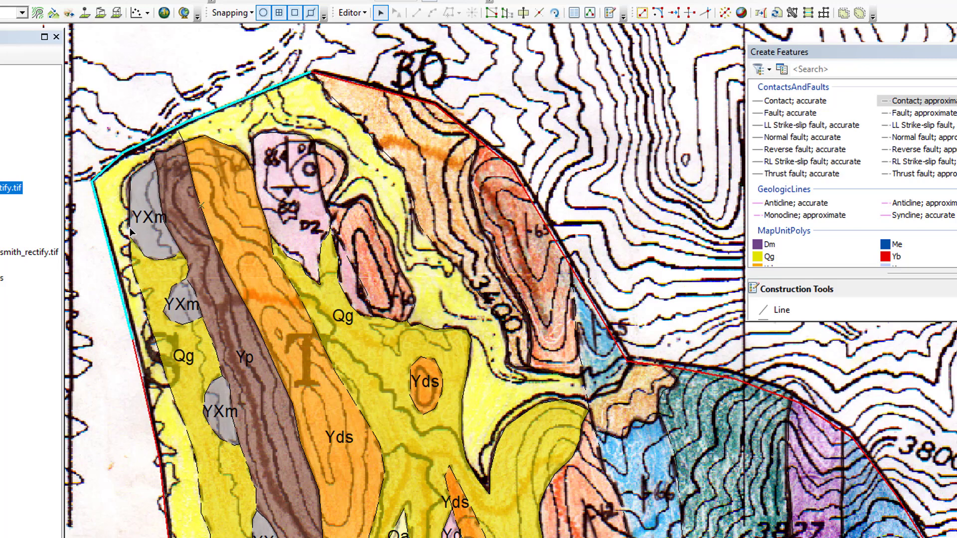
shift+click(130, 232)
shift+click(129, 227)
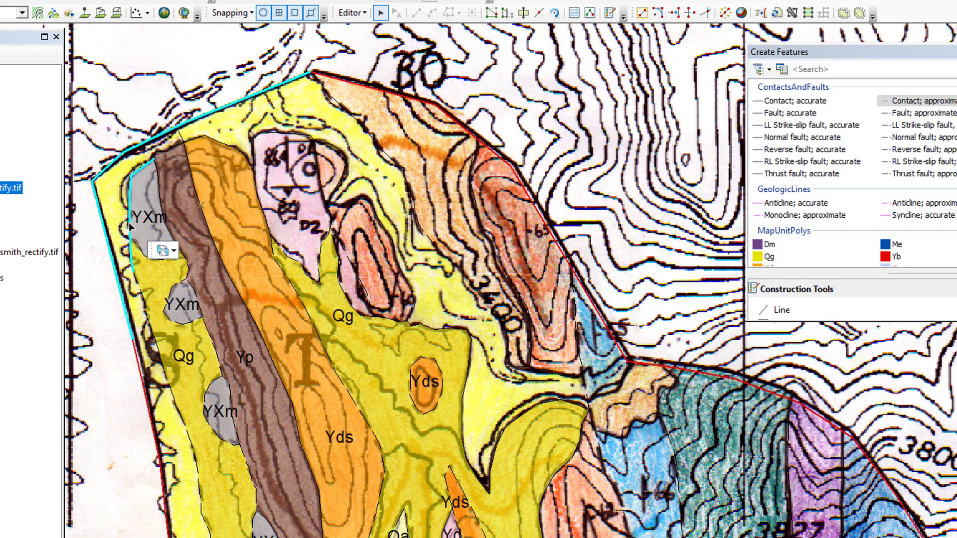
Extend the selection down the western boundary and along the contacts around the pink unit
shift+click(145, 306)
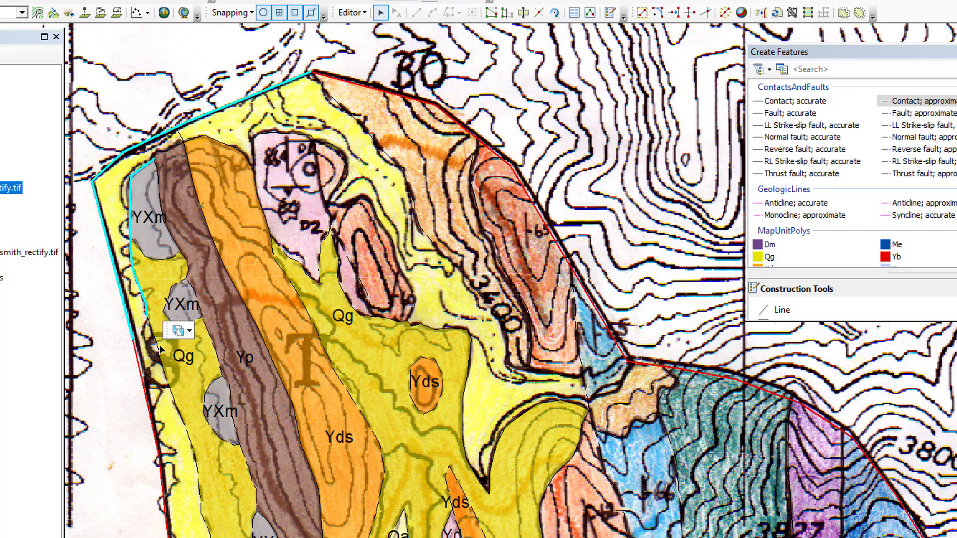
shift+click(161, 370)
shift+click(196, 468)
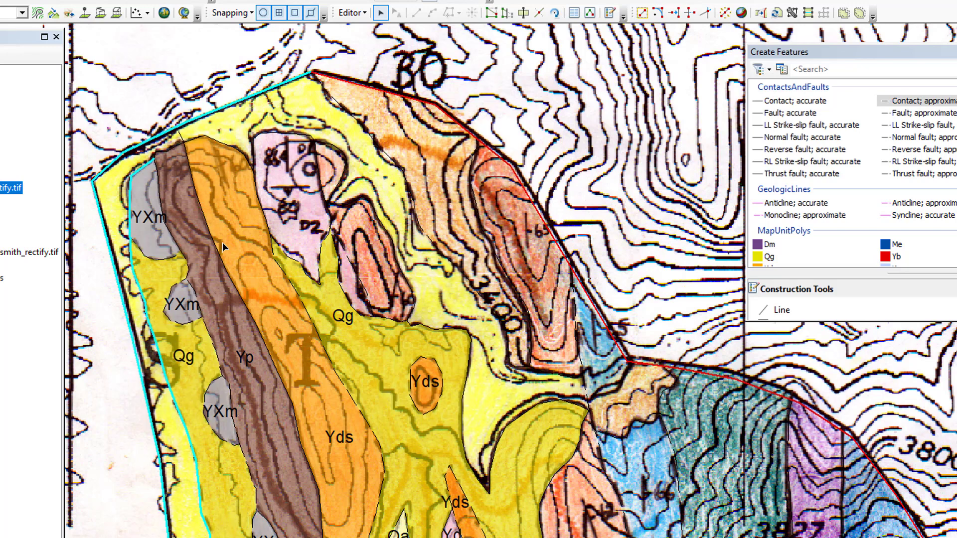
shift+click(176, 149)
shift+click(205, 145)
shift+click(349, 158)
shift+click(509, 428)
shift+click(587, 394)
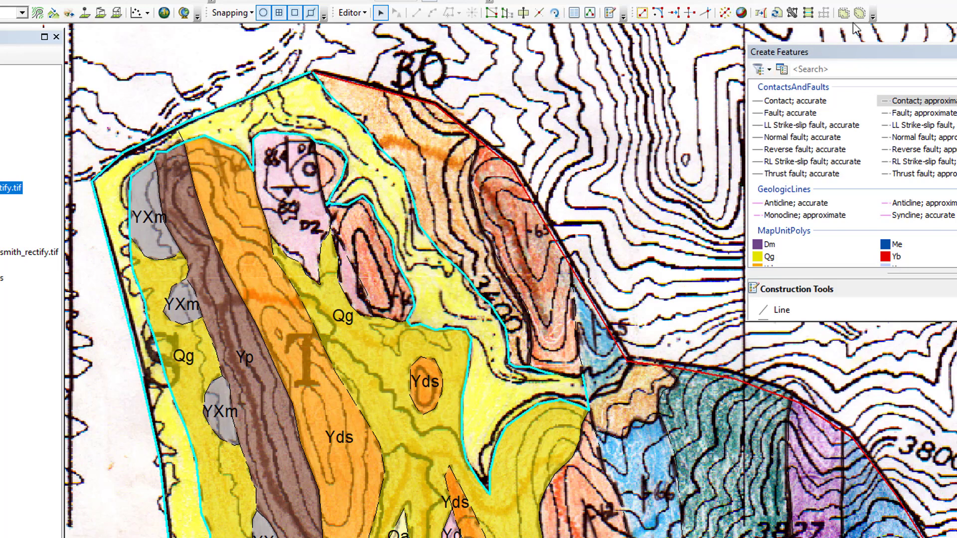
Attempt the Qa polygon twice with default settings, dismissing both no-polygons-created messages
click(790, 14)
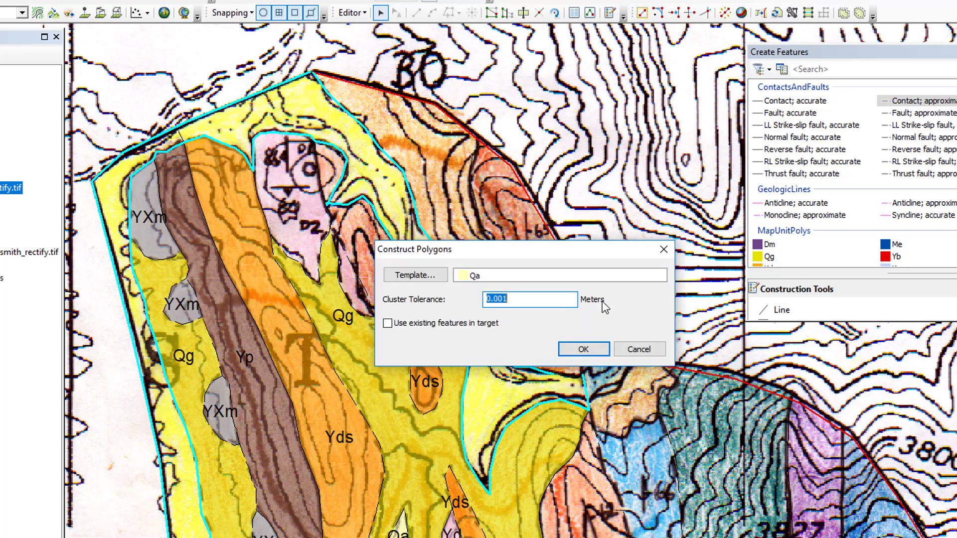
click(593, 346)
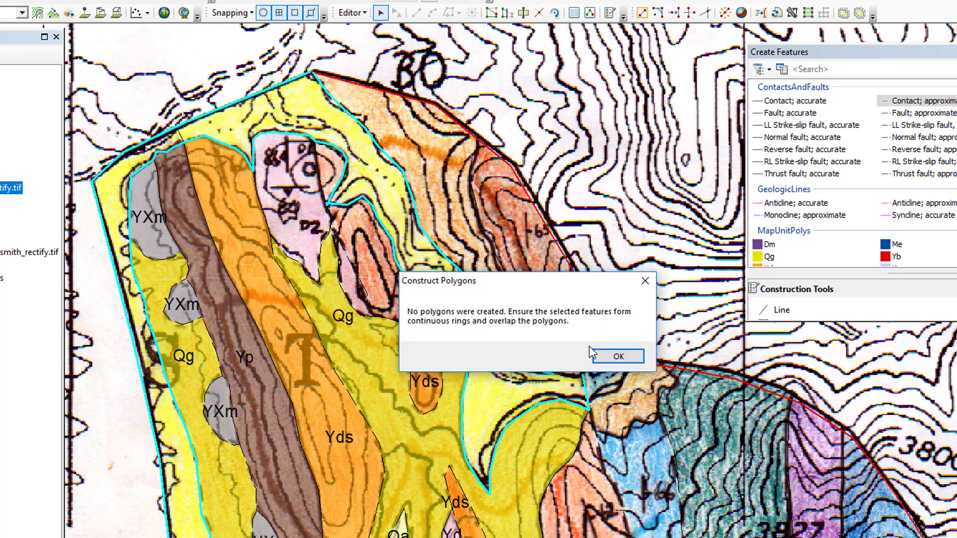
click(614, 355)
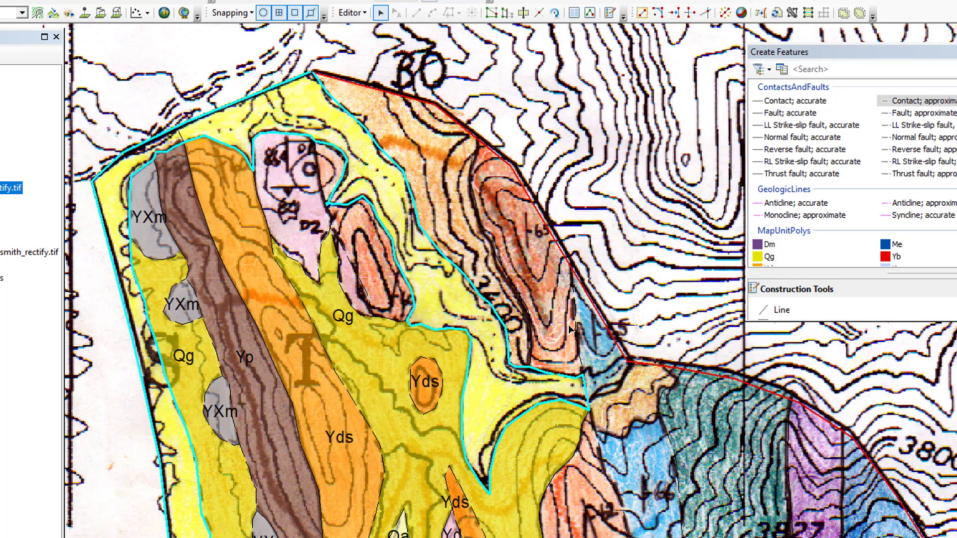
click(793, 13)
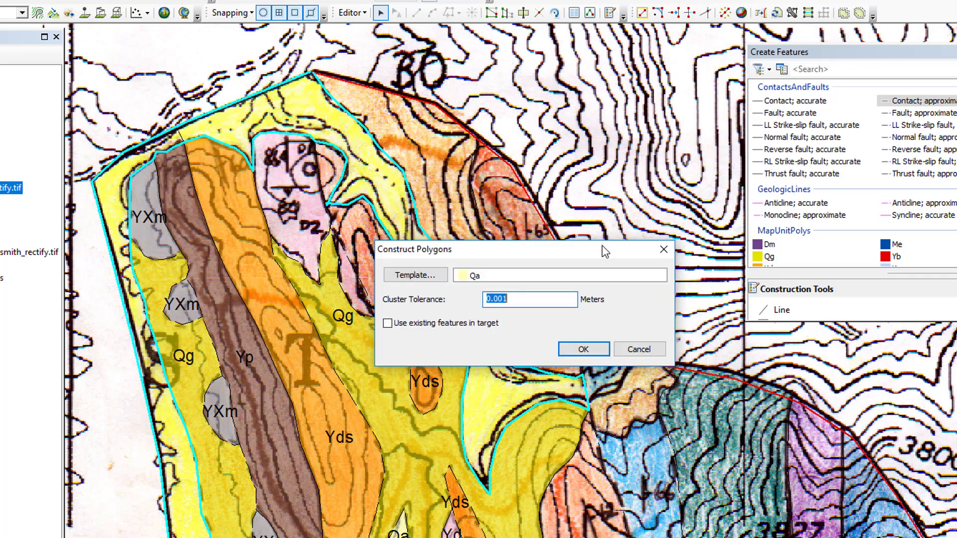
click(594, 351)
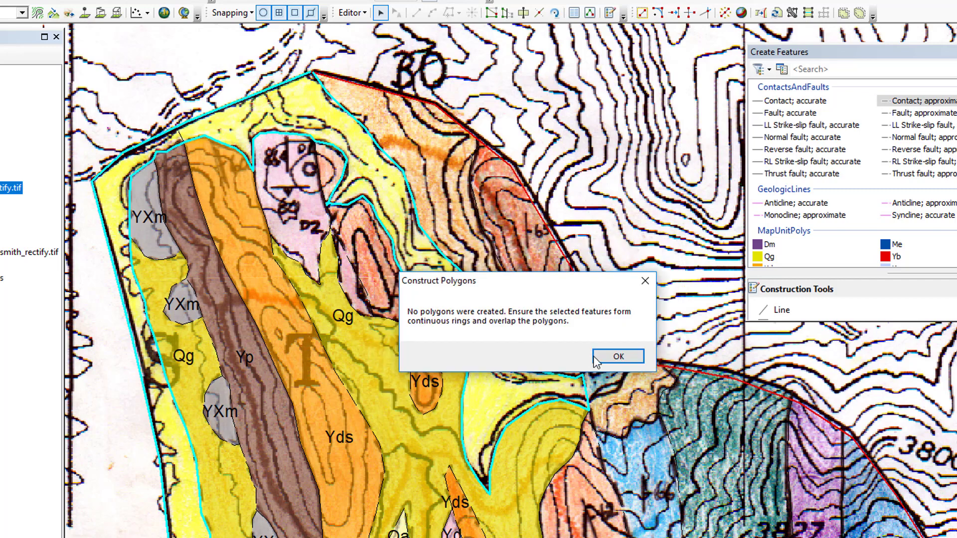
click(593, 351)
Raise the cluster tolerance to 1, then 5 meters, and build the Qa polygon
click(792, 13)
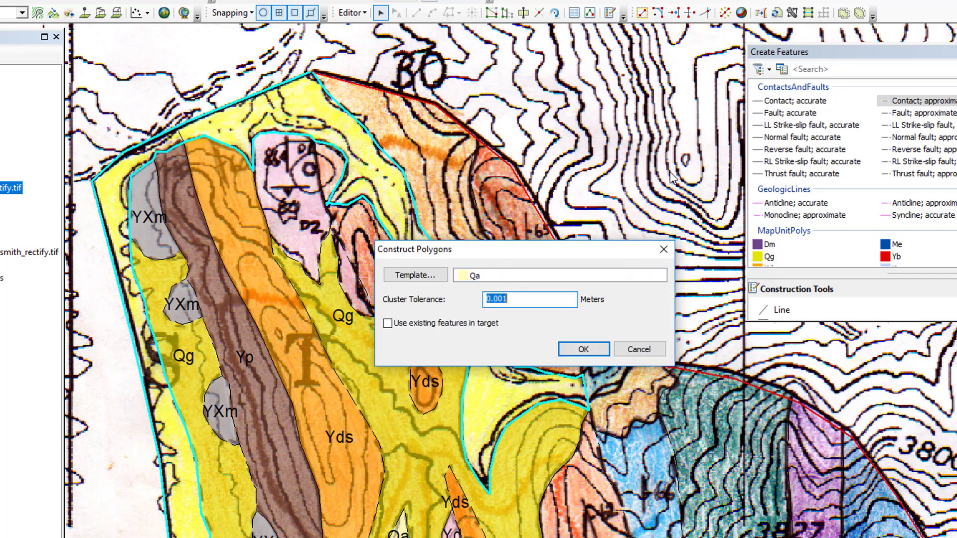
click(542, 298)
drag(542, 298, 476, 300)
text(1)
click(583, 349)
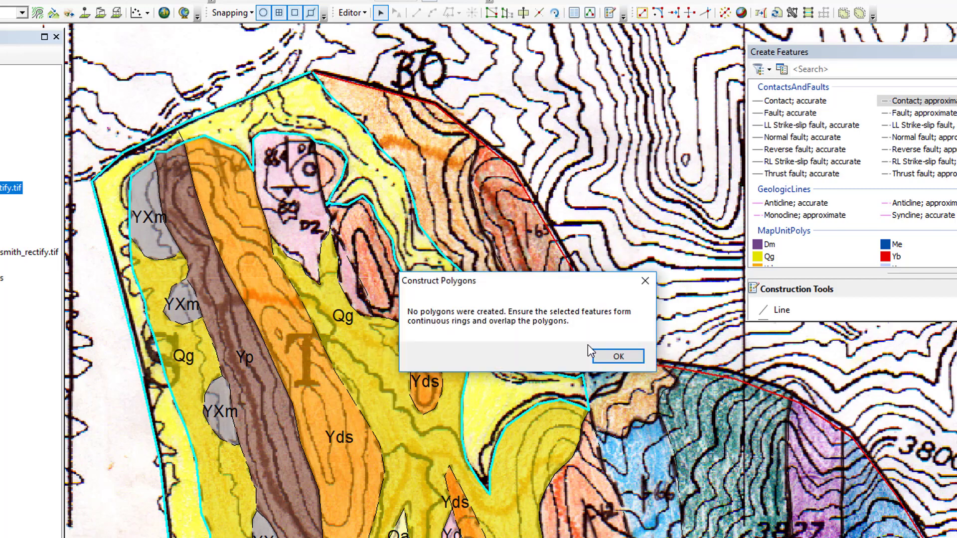
click(609, 357)
click(792, 13)
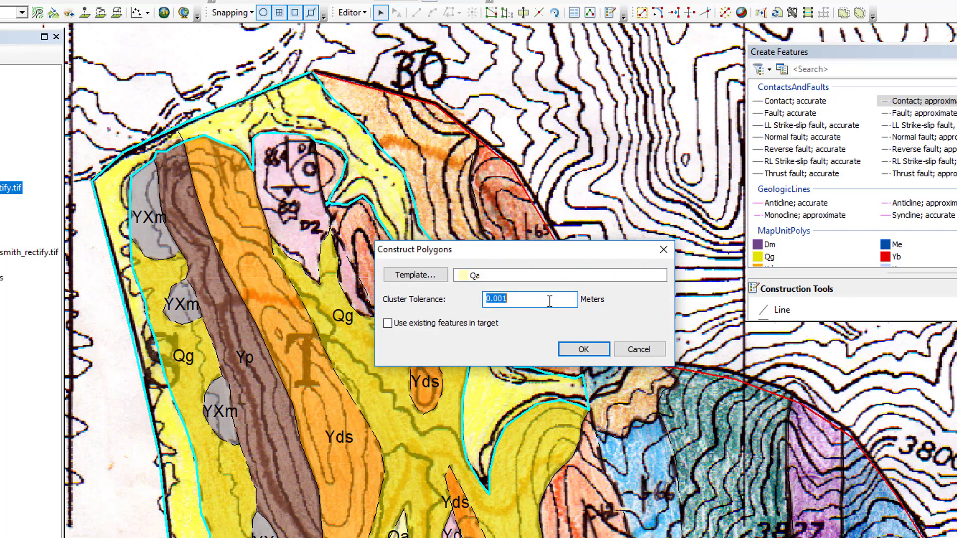
text(5)
click(583, 348)
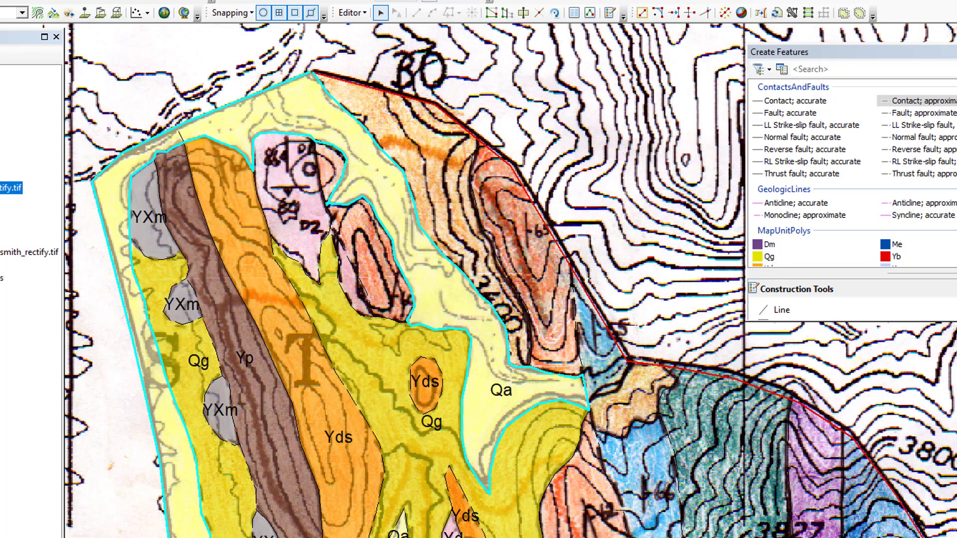
Box-select the lines around the northeastern units and construct polygons from them
click(645, 271)
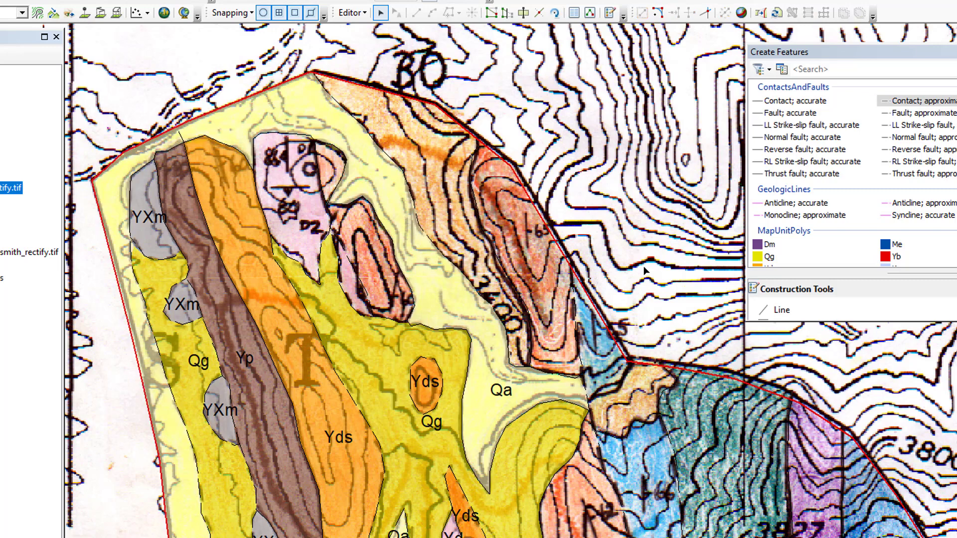
drag(644, 271, 482, 223)
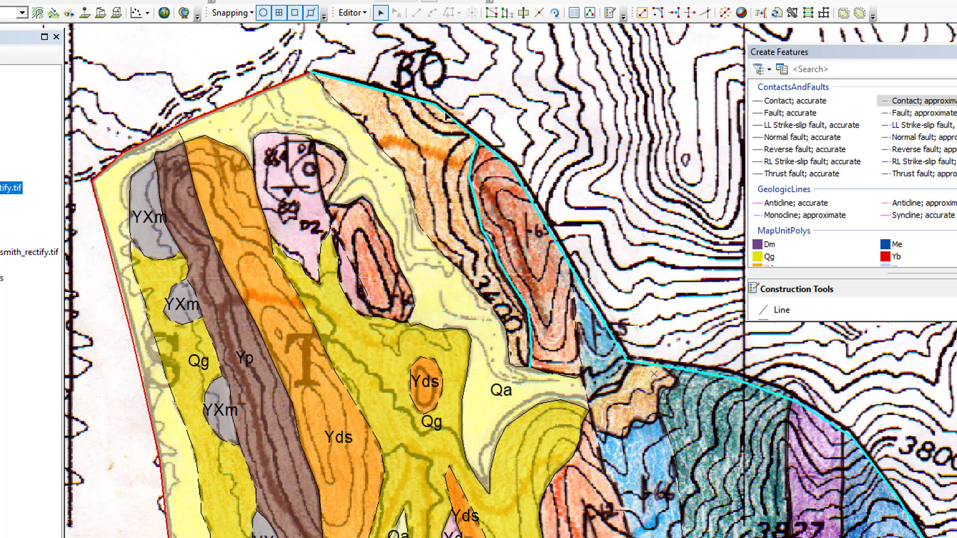
shift+click(423, 225)
click(573, 346)
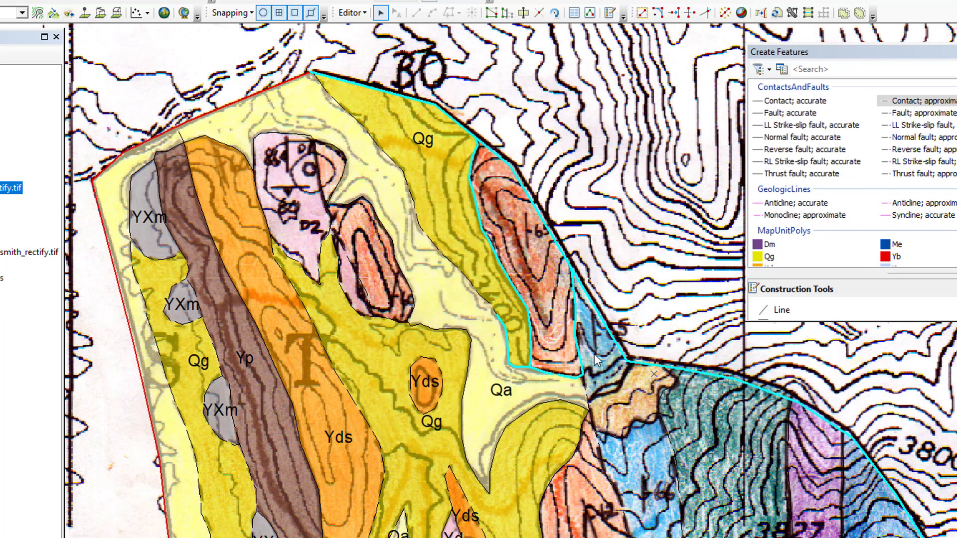
Draw an accurate contact closing Ym, then build the Ym, Qg, Yds and Yt polygons
click(797, 101)
double_click(622, 389)
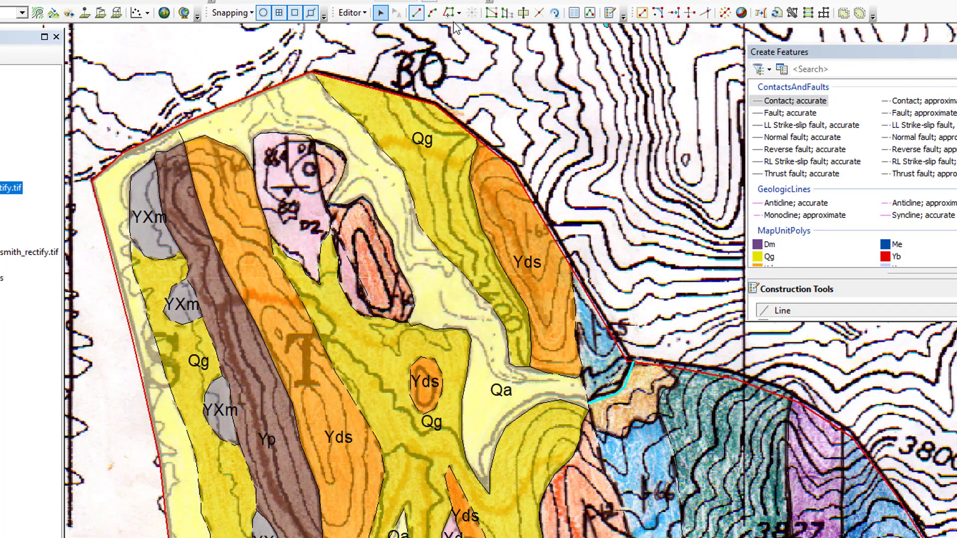
click(794, 13)
click(601, 423)
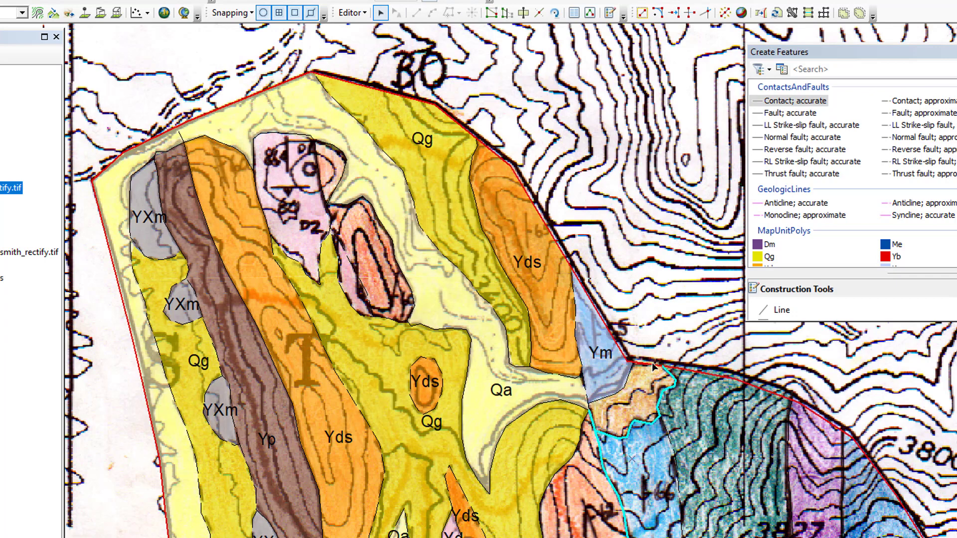
key(Return)
key(Return)
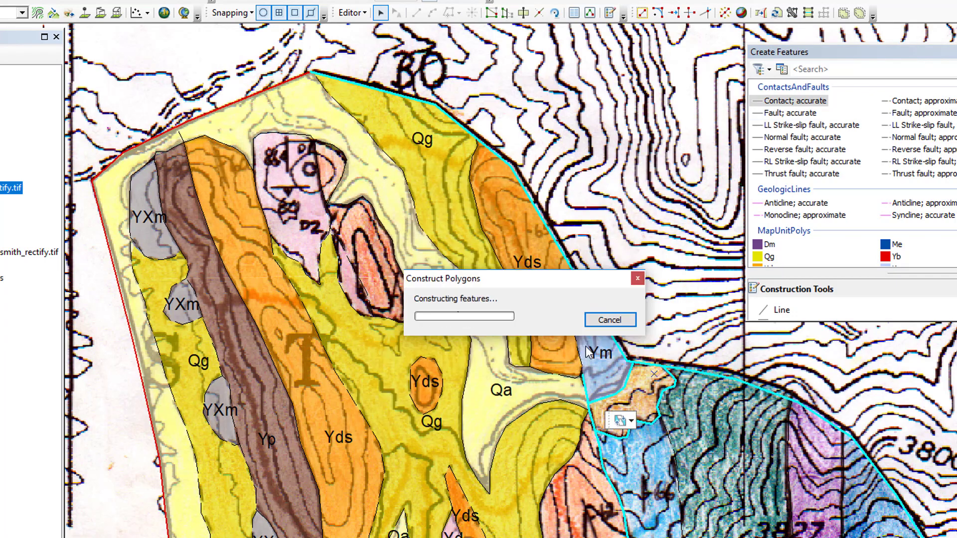
click(656, 455)
key(Return)
click(808, 13)
key(Return)
click(824, 12)
key(Return)
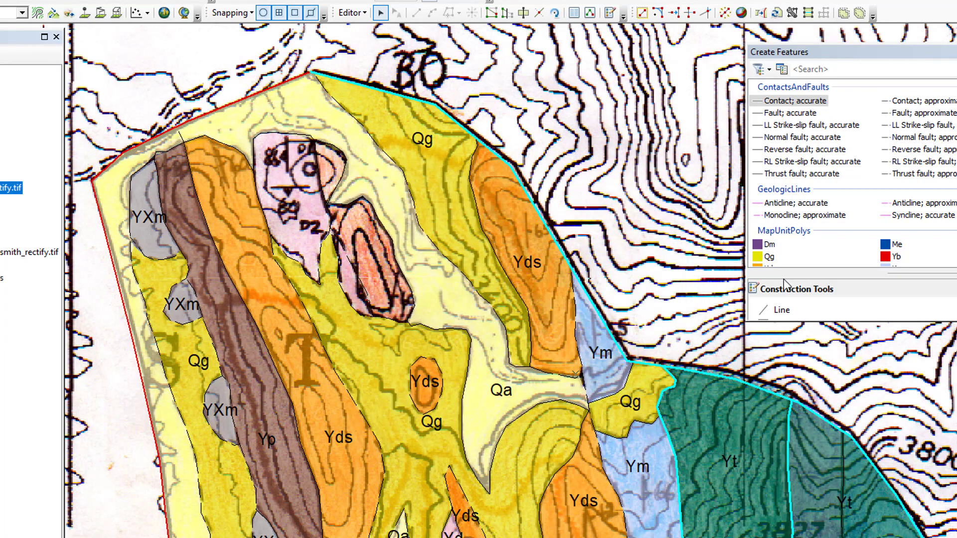
Delete the Yt polygons and split the northeast boundary line at one point
key(alt+e)
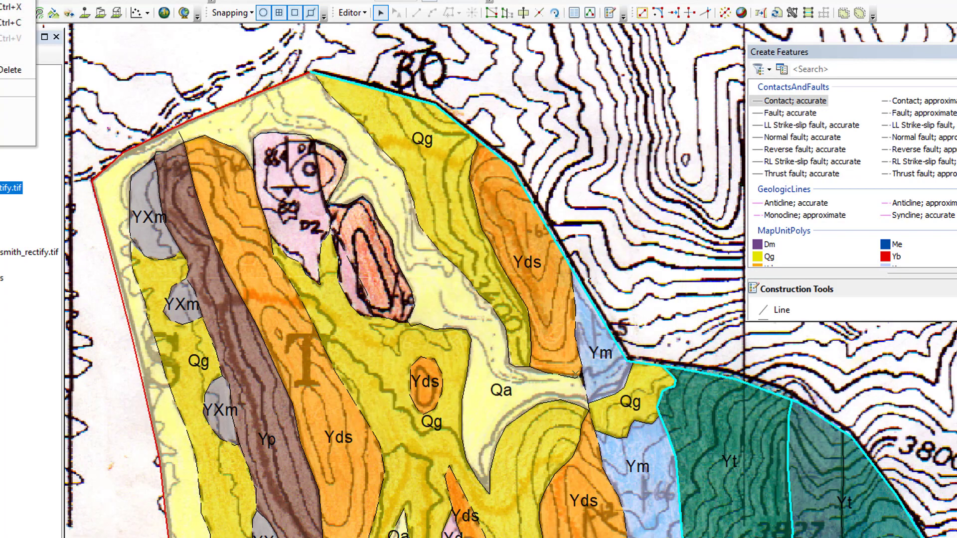
key(d)
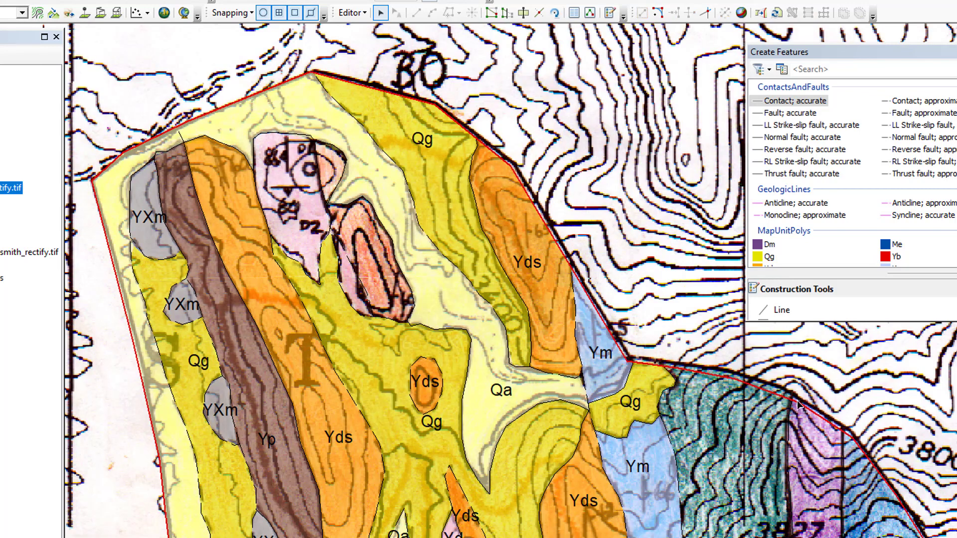
click(798, 407)
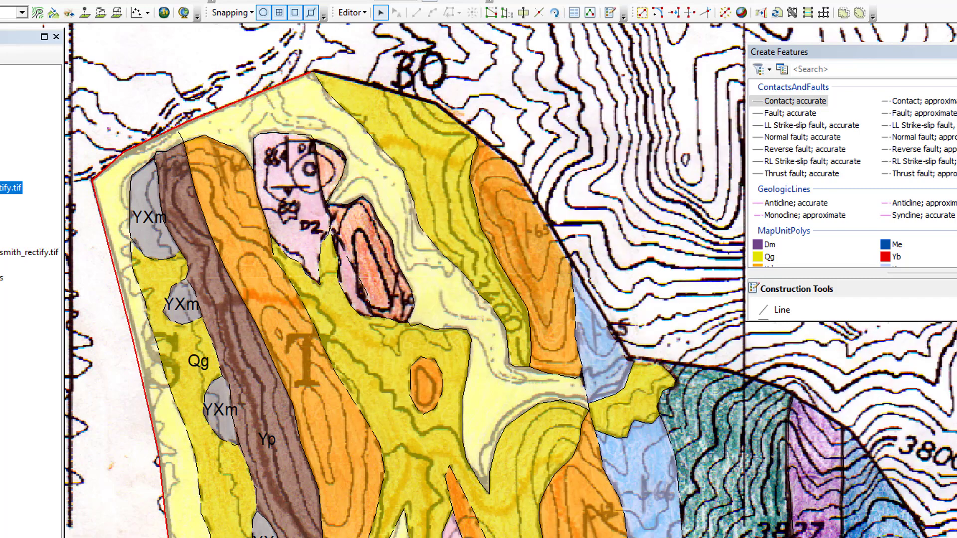
click(539, 13)
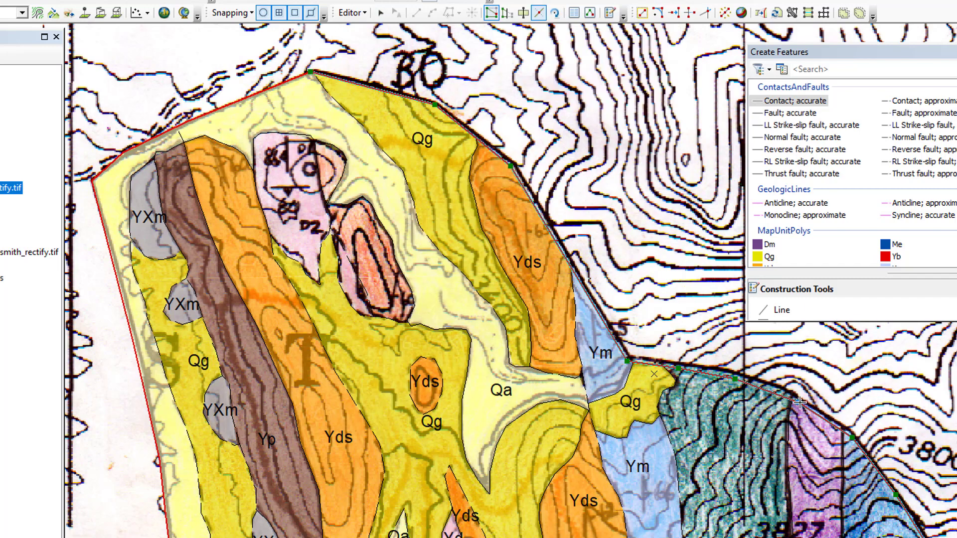
click(799, 402)
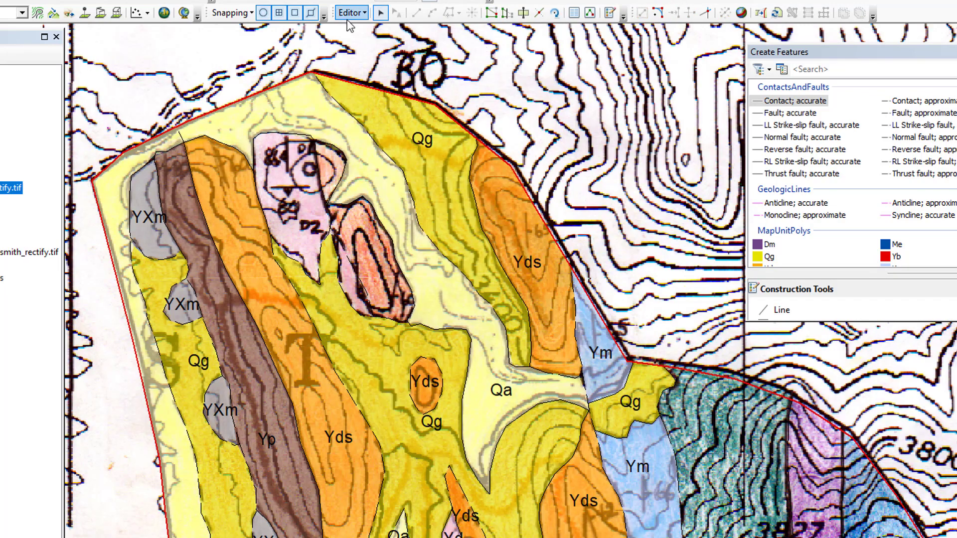
Box-select the eastern lines and construct a green polygon with the Yt template
drag(713, 355, 726, 381)
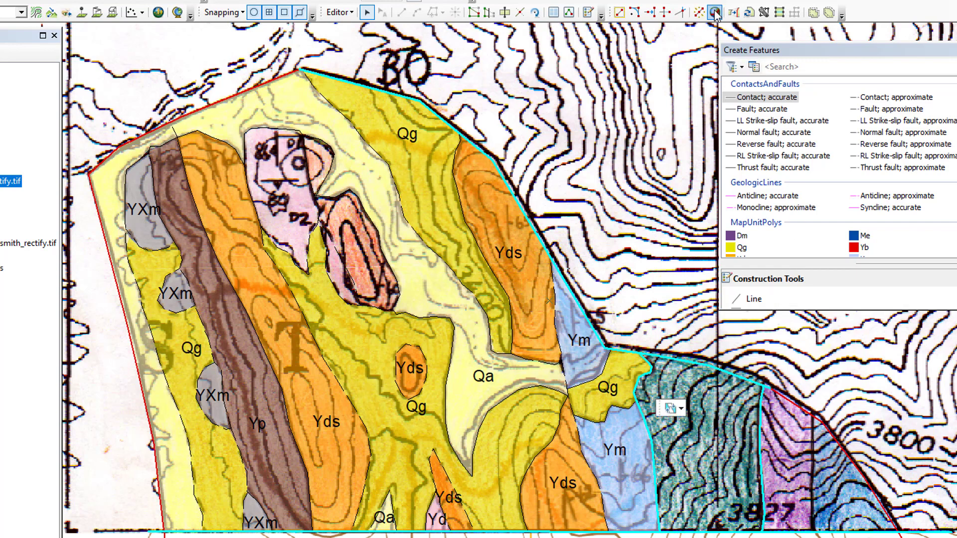
click(764, 12)
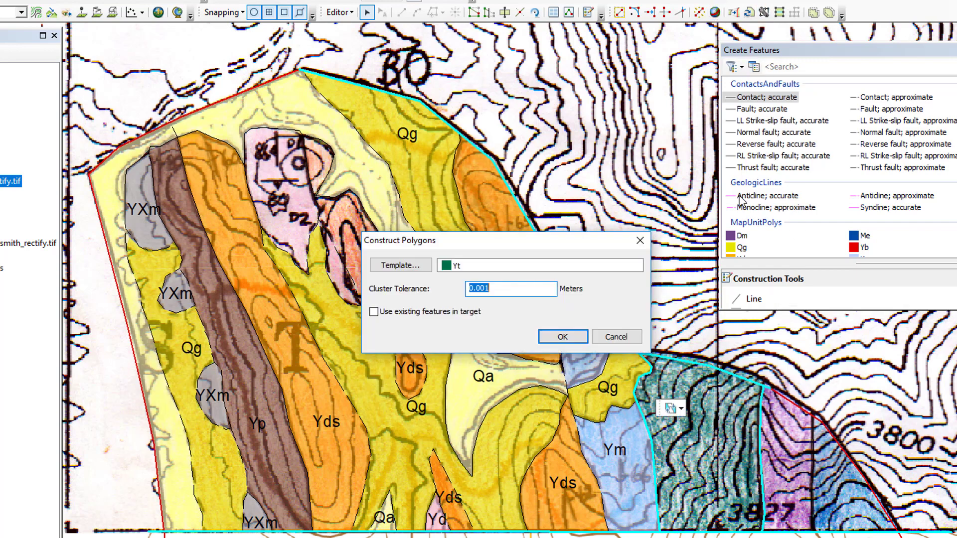
click(562, 336)
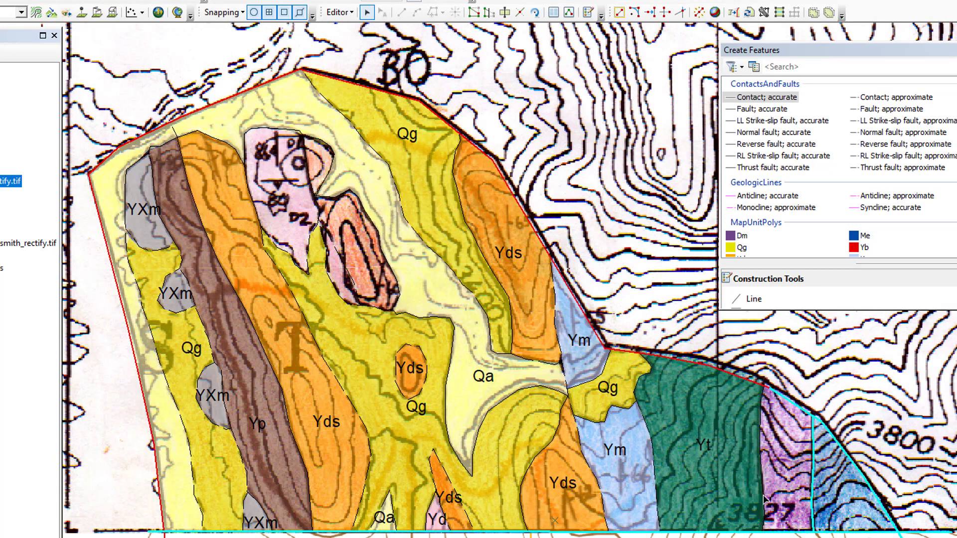
Construct the purple eastern polygon using the Dm template
click(764, 12)
click(357, 154)
click(573, 410)
click(560, 338)
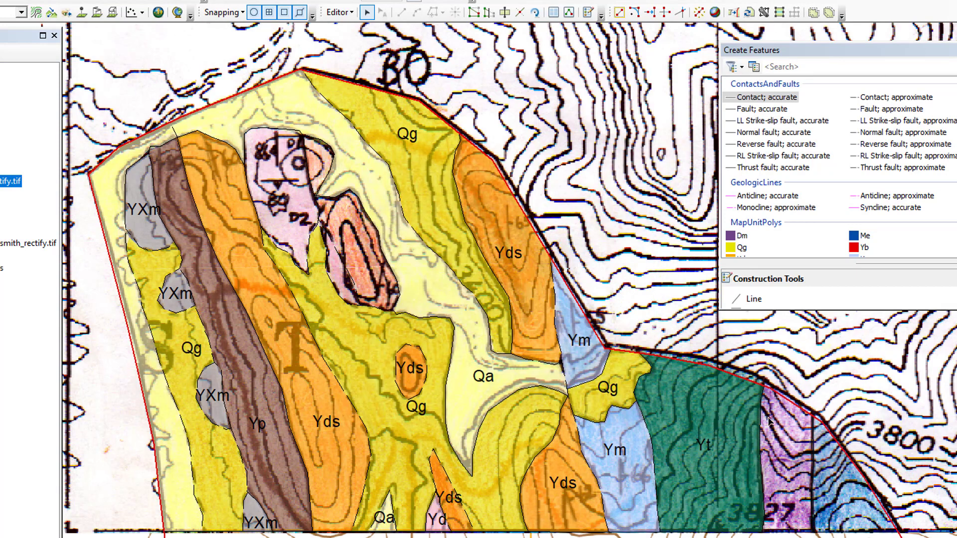